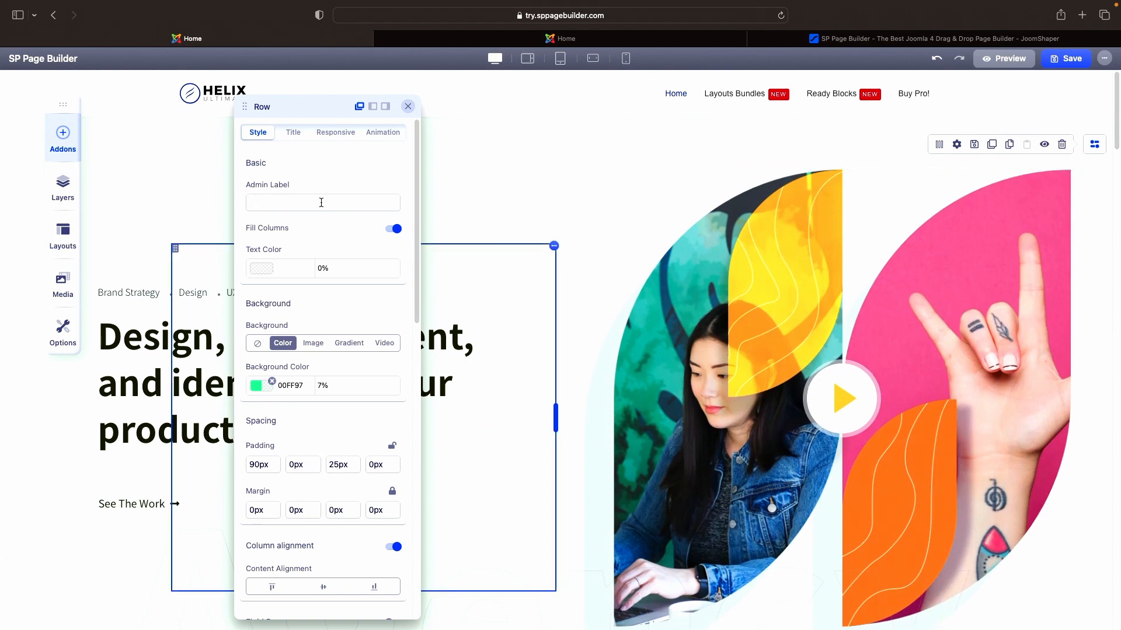
- Set the row's admin label to Hero and toggle its Fill Columns option off and back on
type("Hero")
left_click(392, 230)
left_click(392, 230)
- Look through the row's style settings, from background and spacing to the miscellaneous options, and review the sections further down the page
scroll(575, 246, "down", 10)
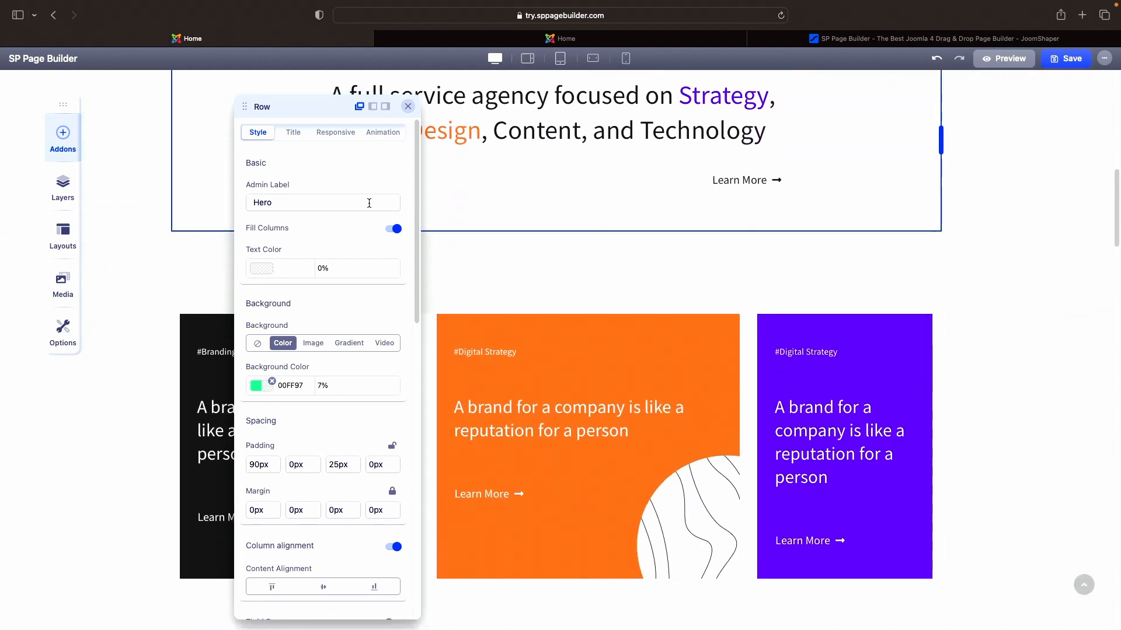
scroll(346, 266, "down", 2)
scroll(345, 266, "down", 1)
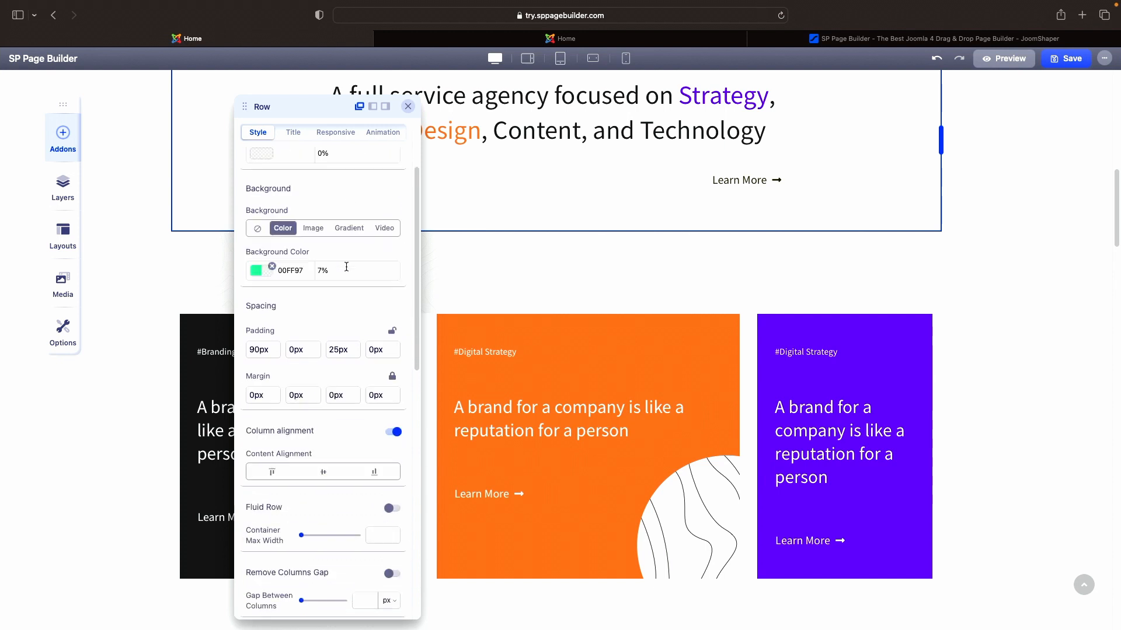
scroll(338, 249, "up", 3)
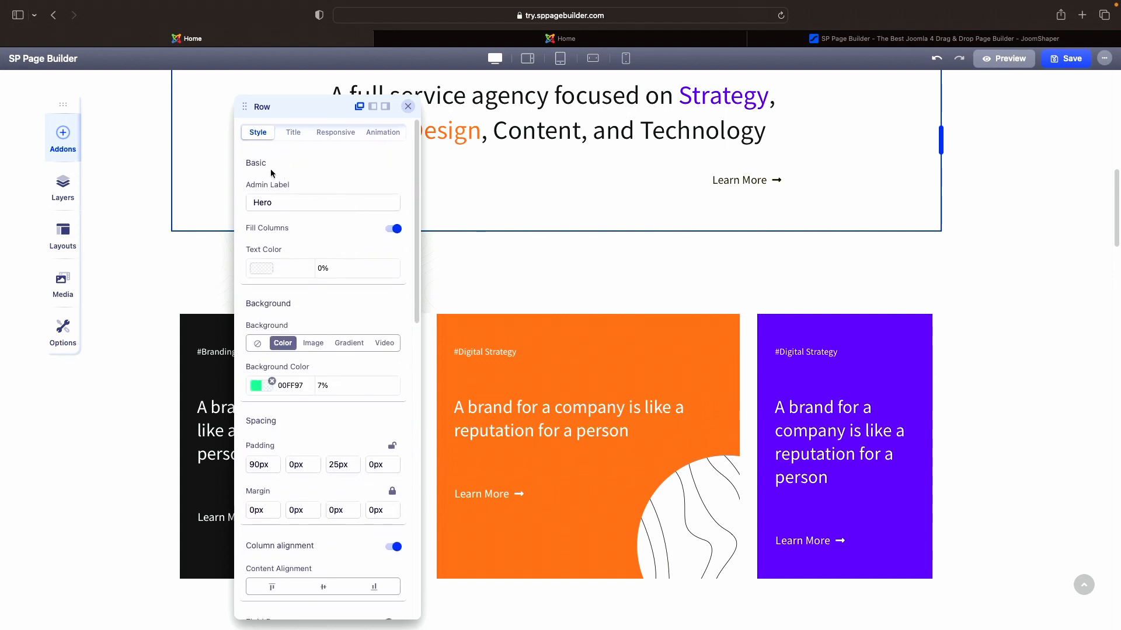
scroll(281, 259, "down", 1)
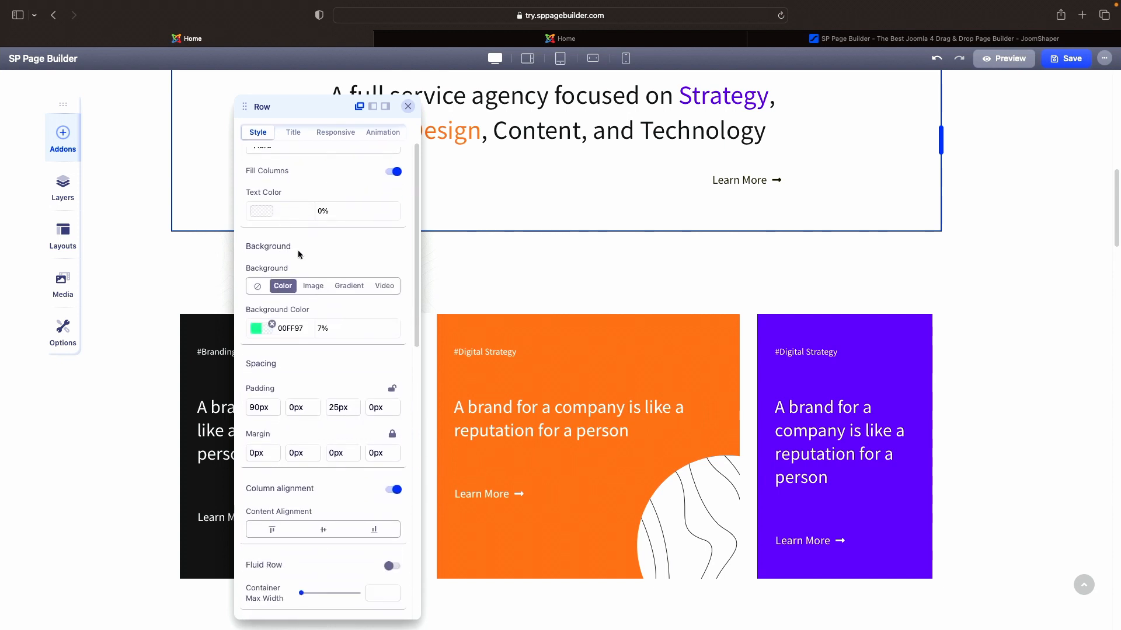
scroll(298, 257, "down", 2)
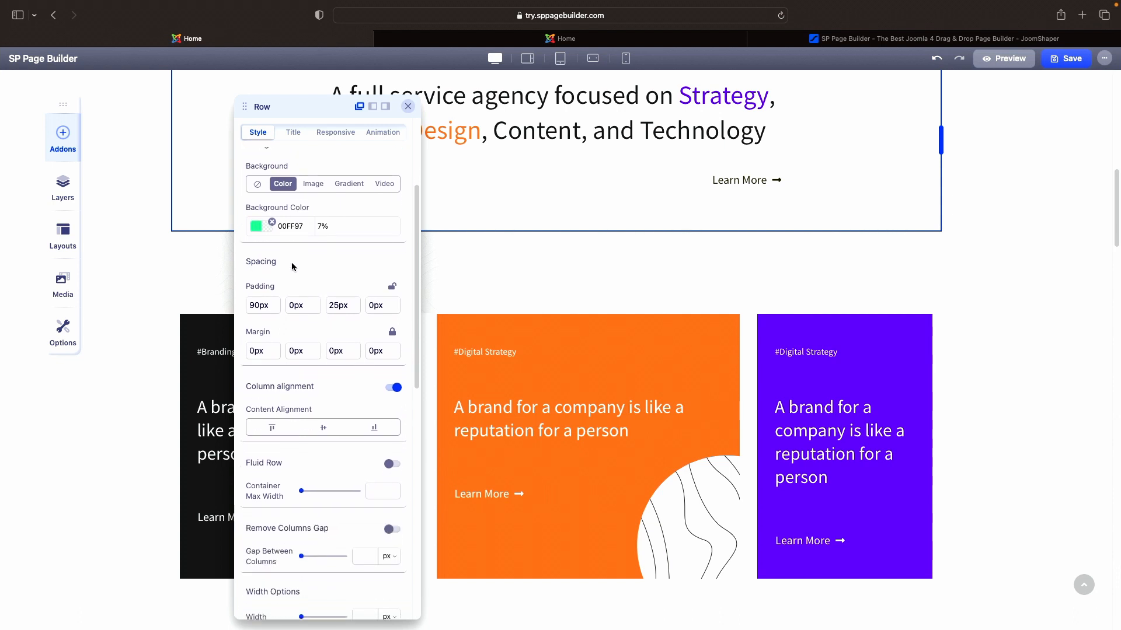
scroll(287, 269, "down", 1)
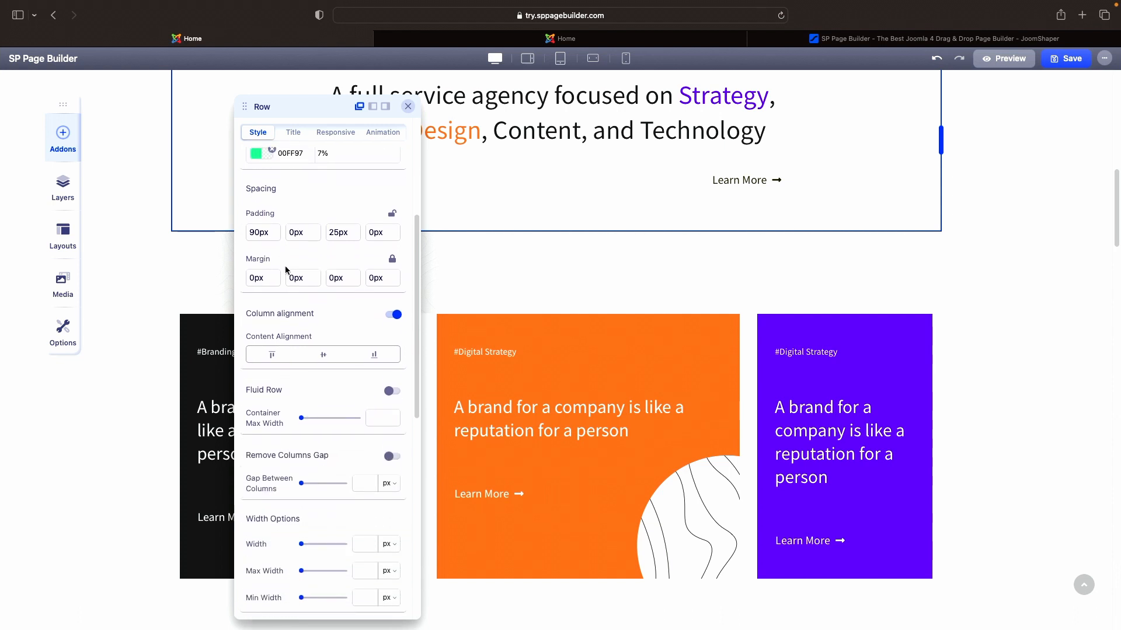
scroll(310, 321, "down", 2)
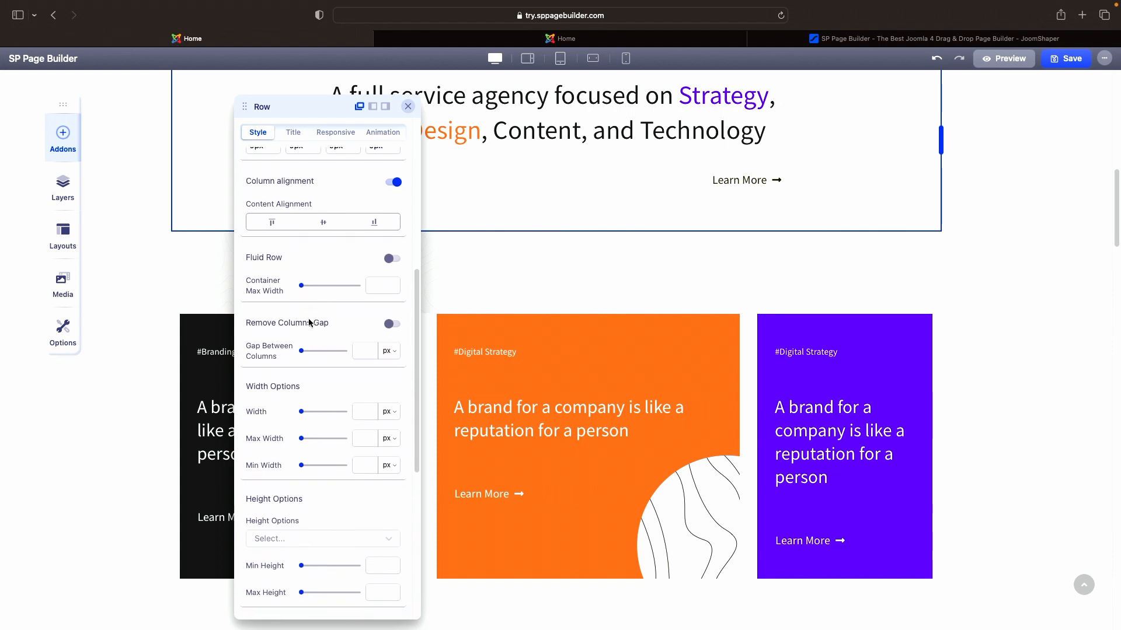
scroll(309, 323, "down", 5)
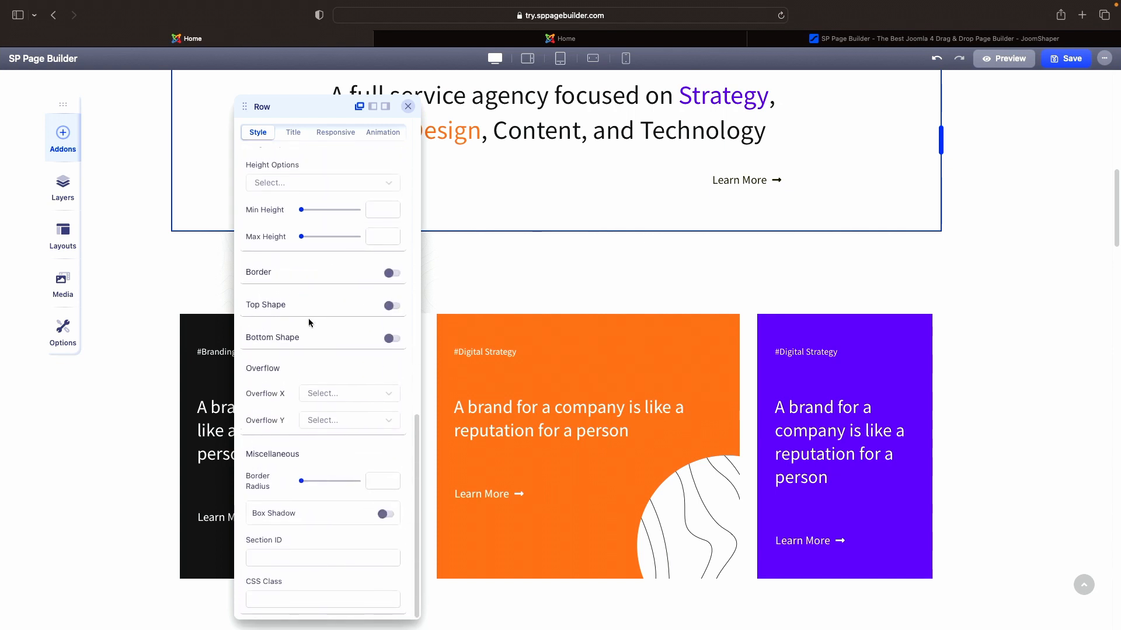
scroll(786, 191, "up", 10)
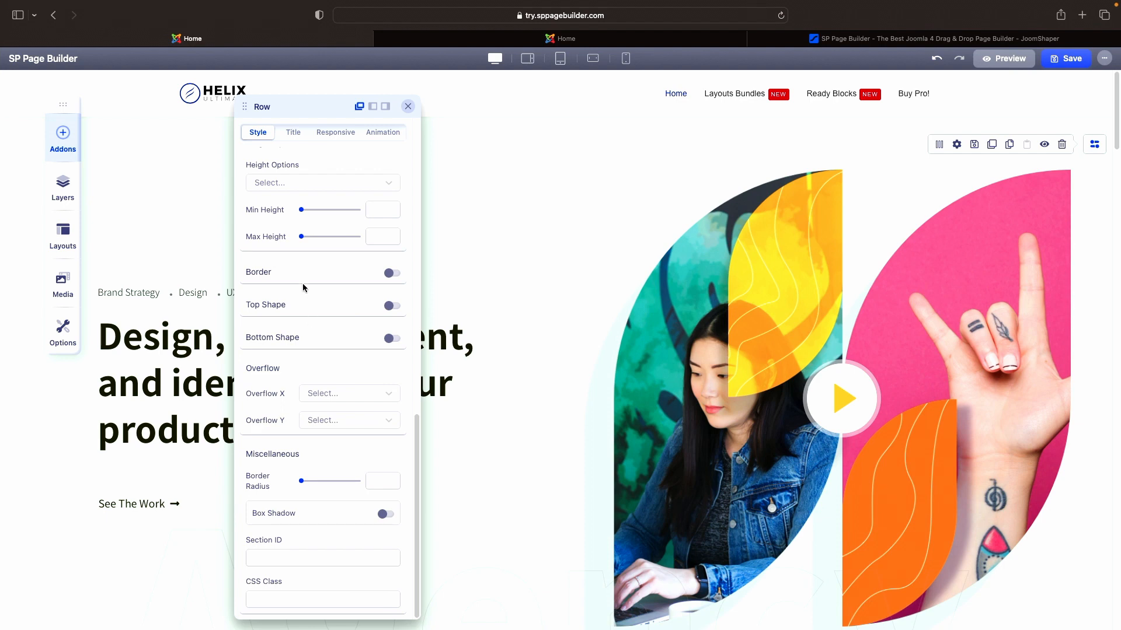
scroll(303, 287, "up", 15)
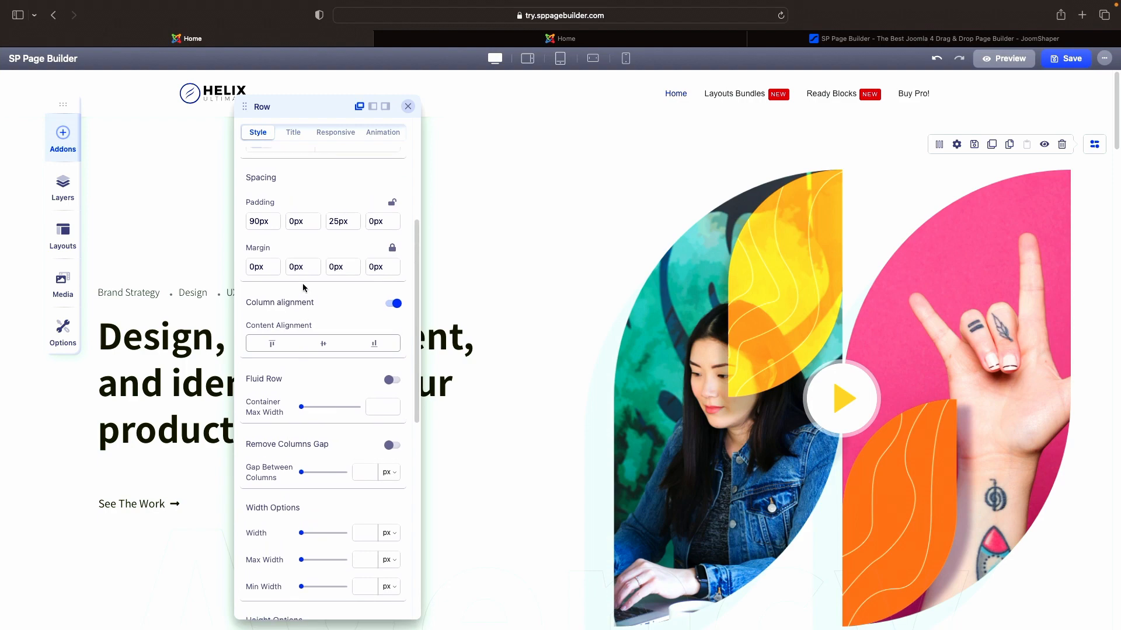
scroll(302, 287, "down", 1)
scroll(810, 306, "down", 15)
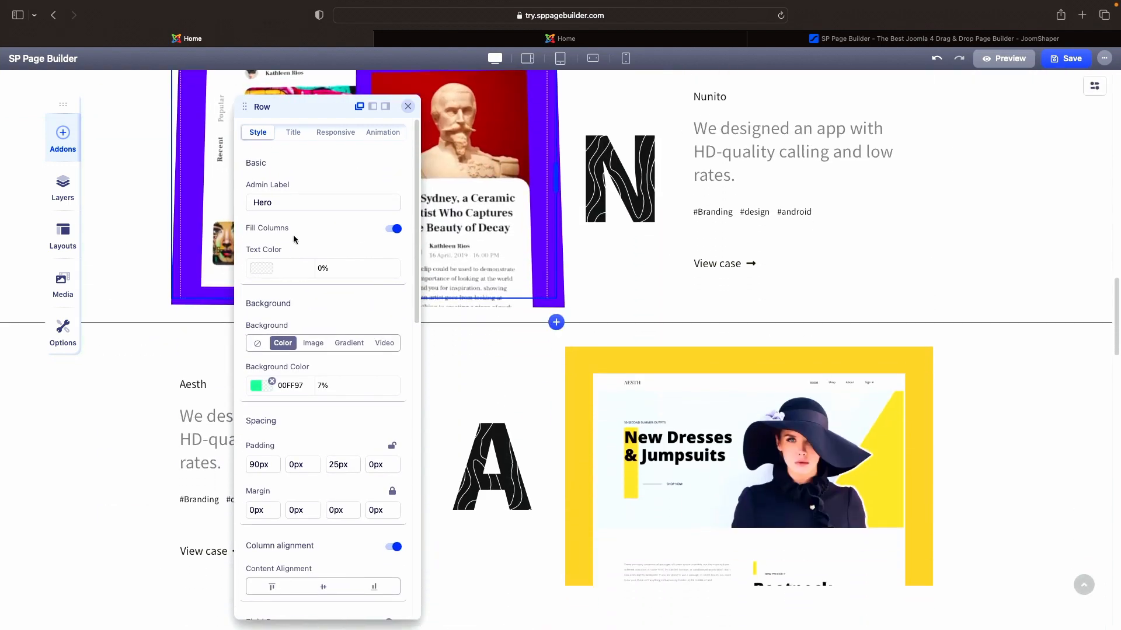
scroll(732, 366, "down", 10)
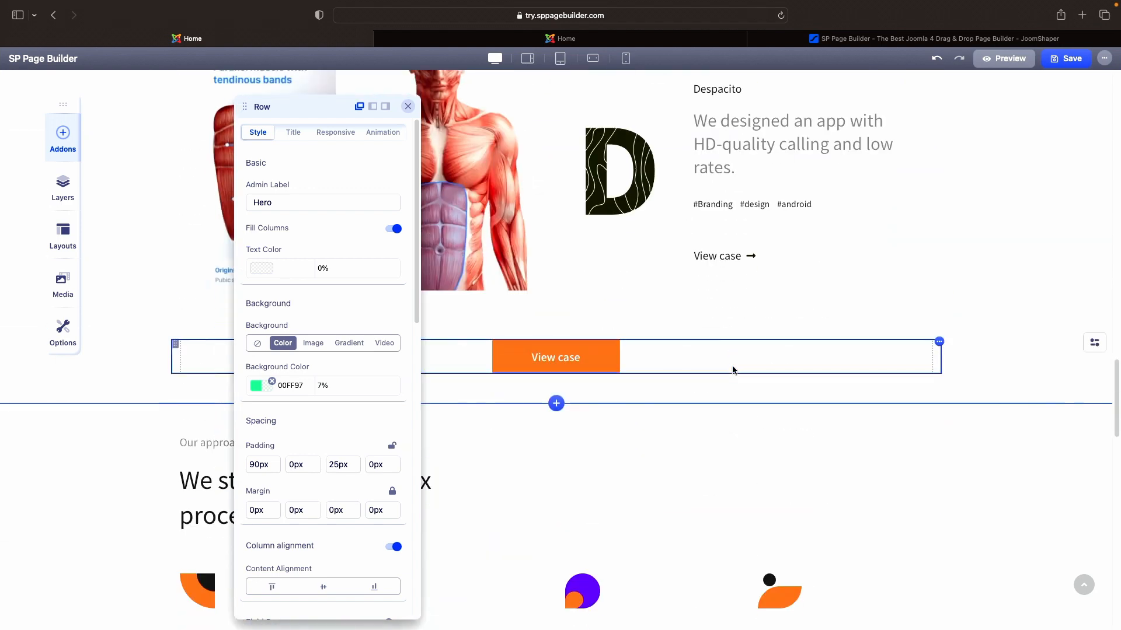
scroll(734, 371, "up", 20)
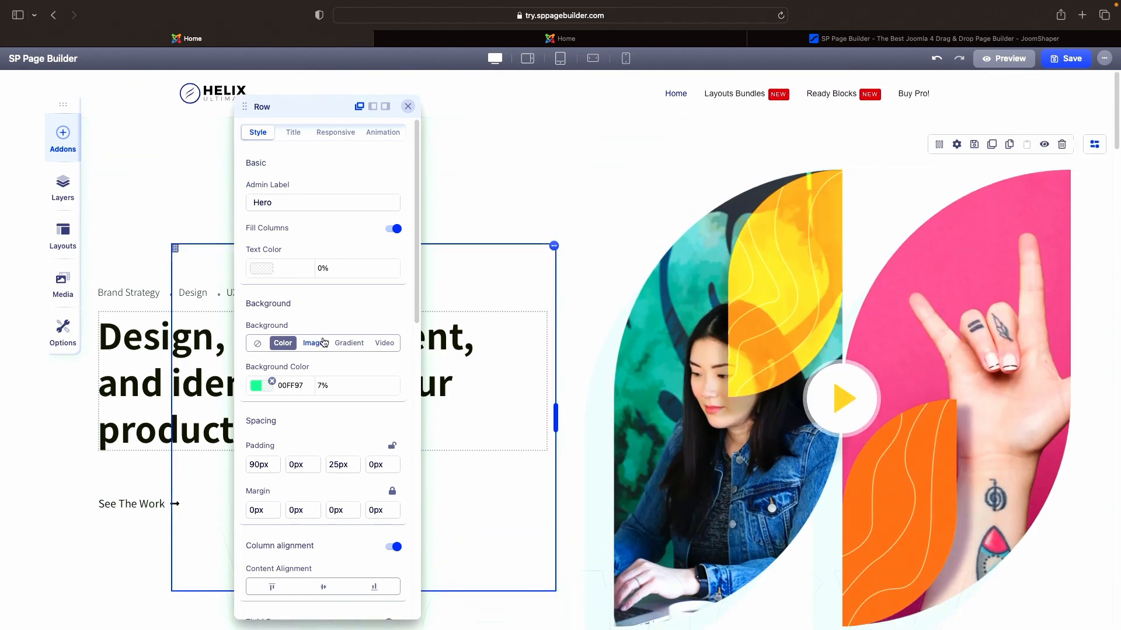
- Clear the row's green background color, try a dark red, and settle on near-black 140909
left_click(272, 382)
left_click(273, 385)
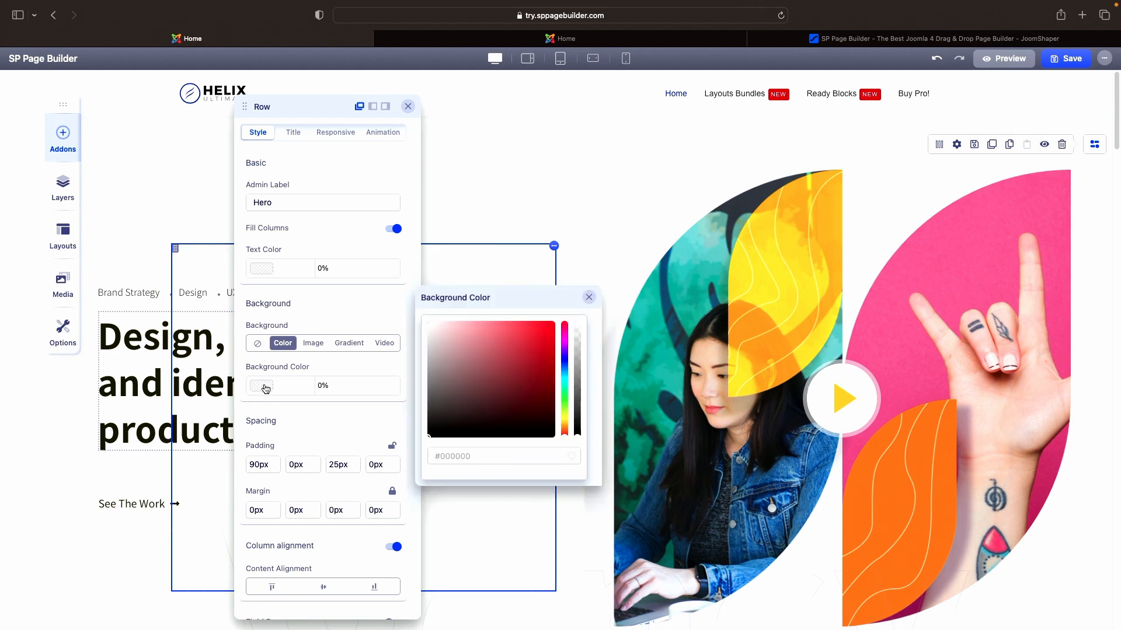
left_click(534, 346)
left_click_drag(534, 345, 545, 371)
triple_click(322, 387)
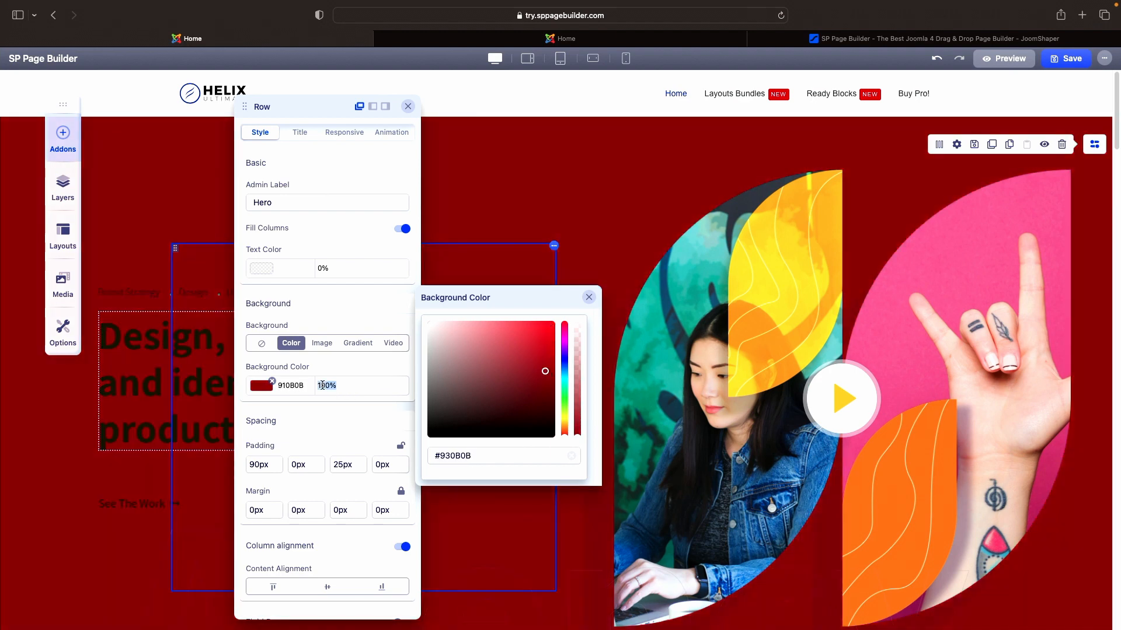
left_click(497, 428)
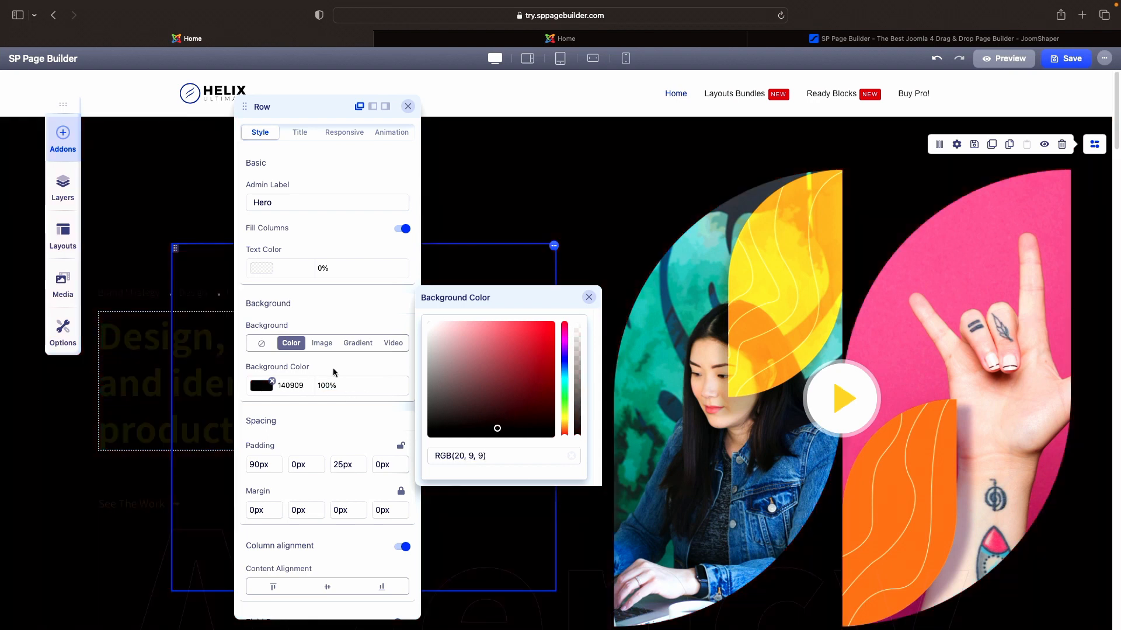
left_click(589, 297)
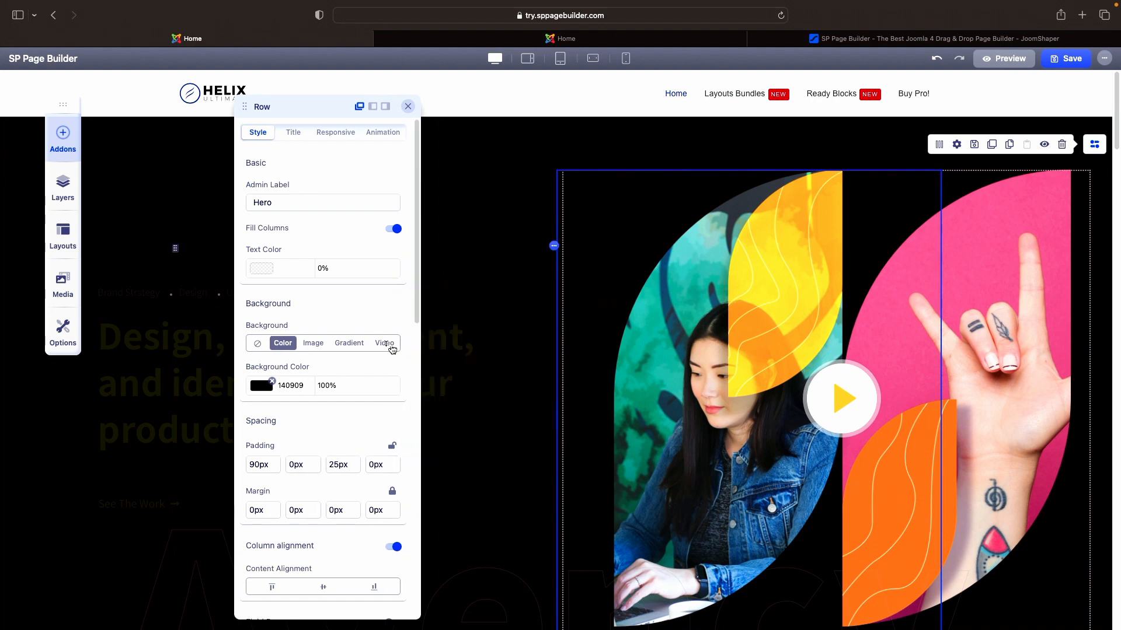
- Change the row's background to a gradient and set its first color to orange-red #FB5300
left_click(350, 345)
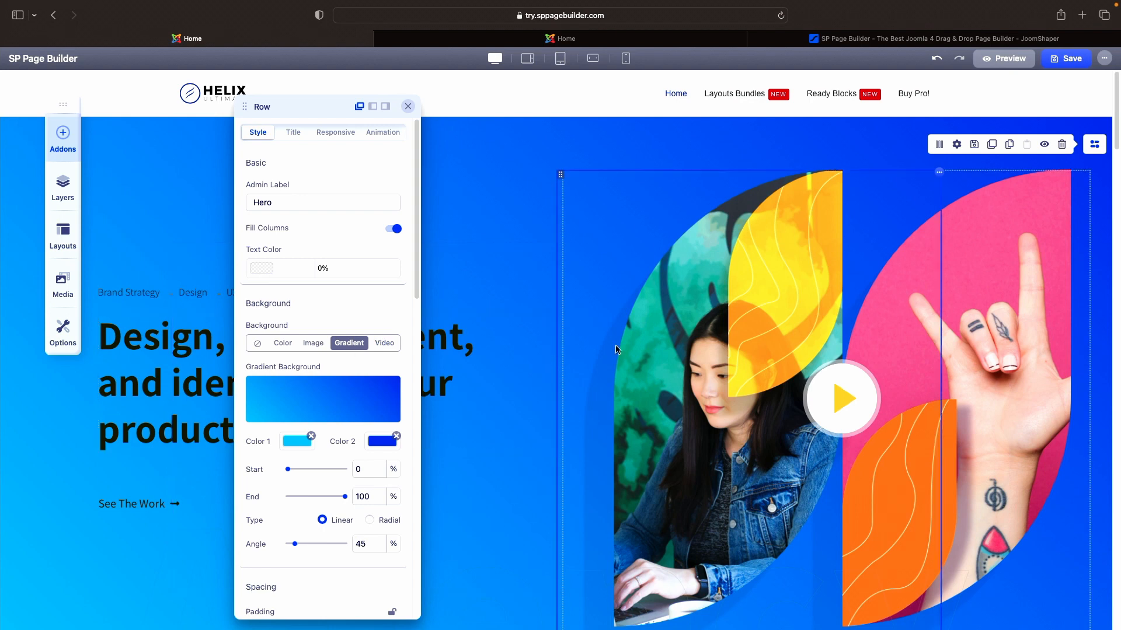
left_click(296, 444)
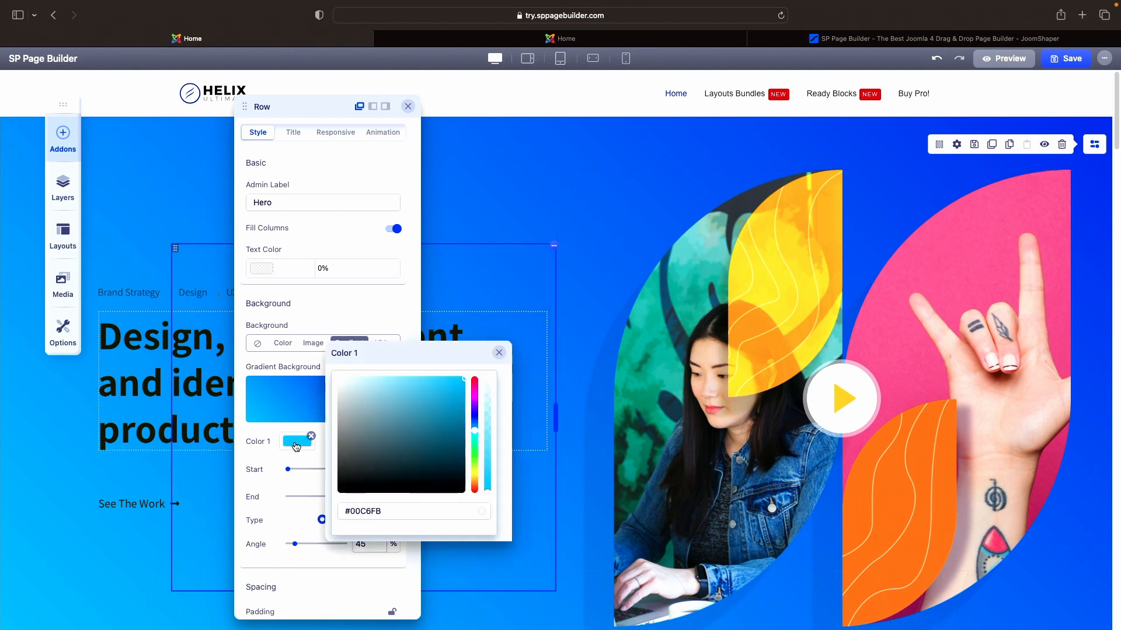
left_click(475, 489)
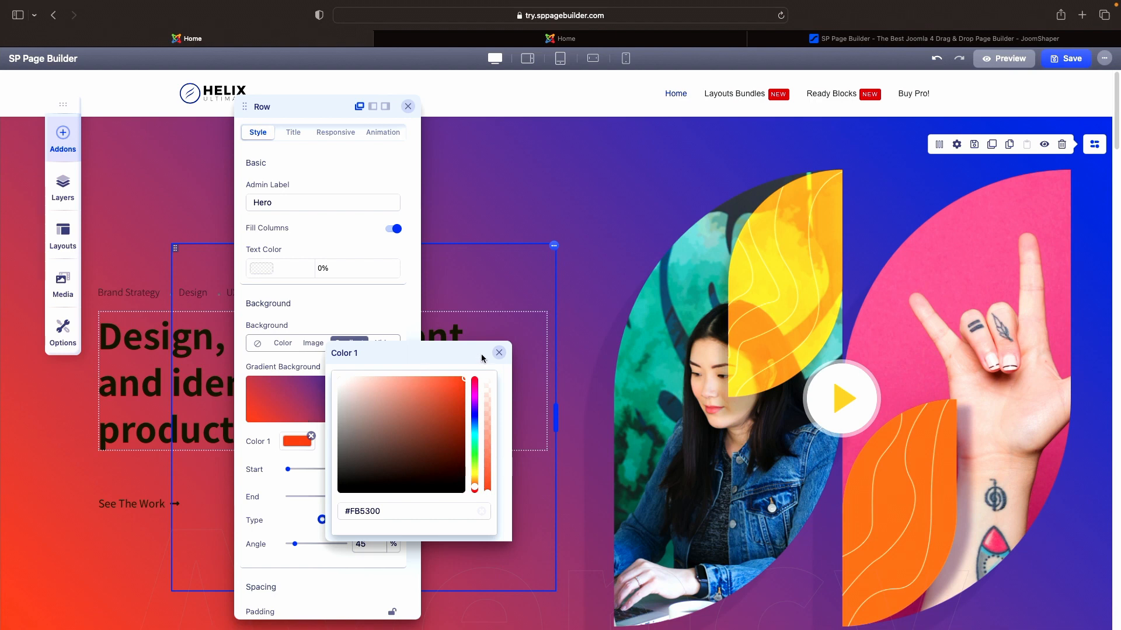
left_click(499, 353)
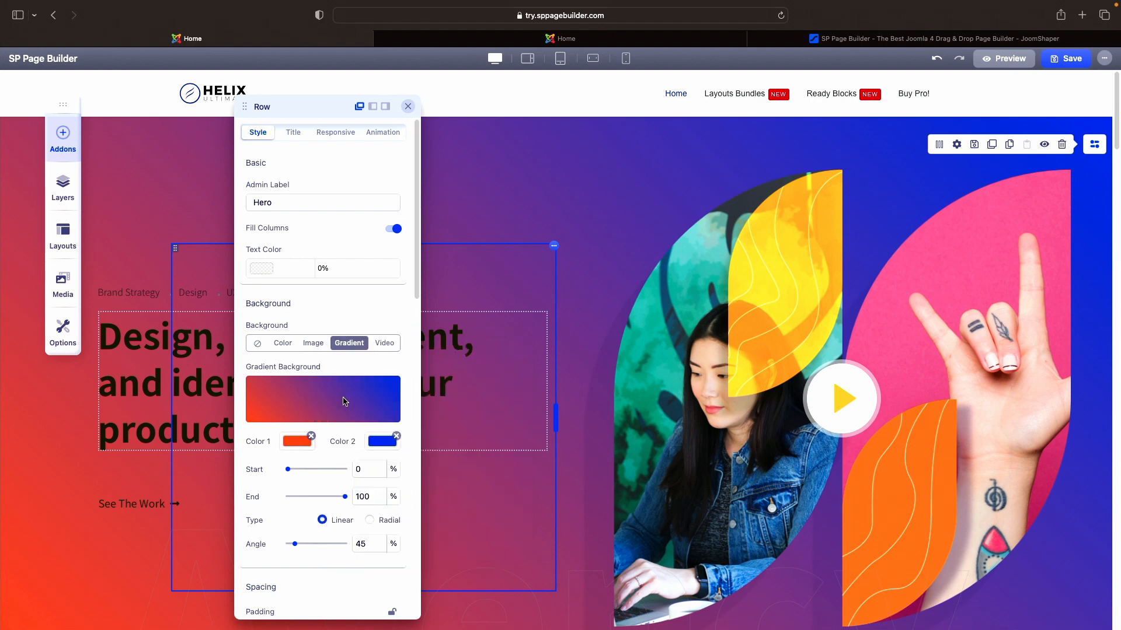
- Set the second color of the row's background gradient to dark olive #786423
left_click(384, 448)
left_click(547, 479)
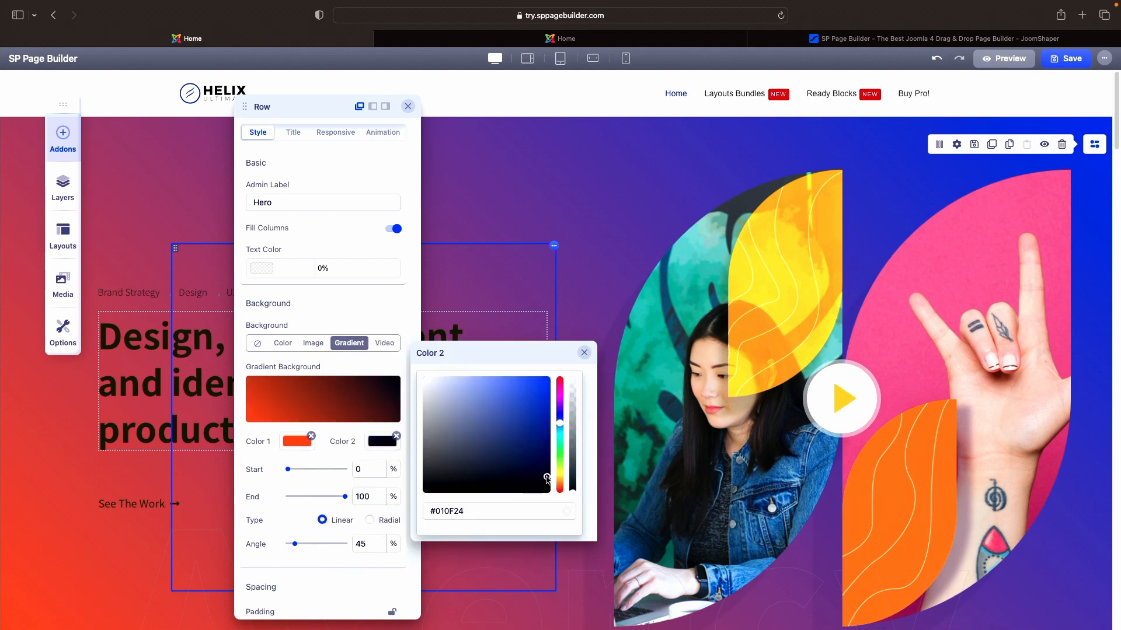
left_click(559, 478)
left_click(514, 439)
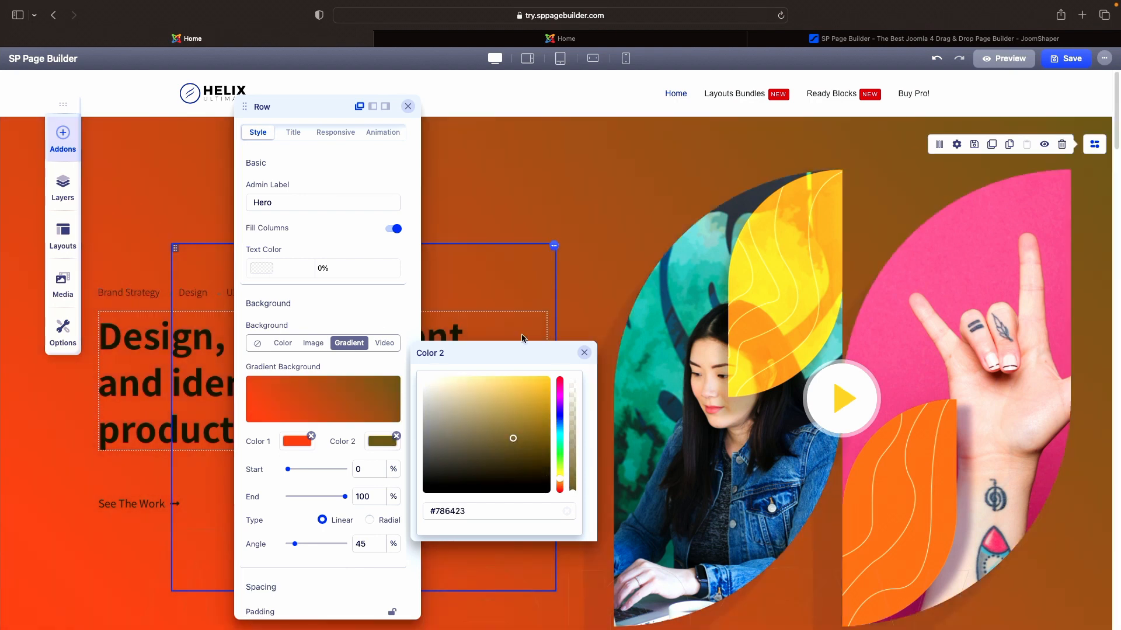
left_click(584, 353)
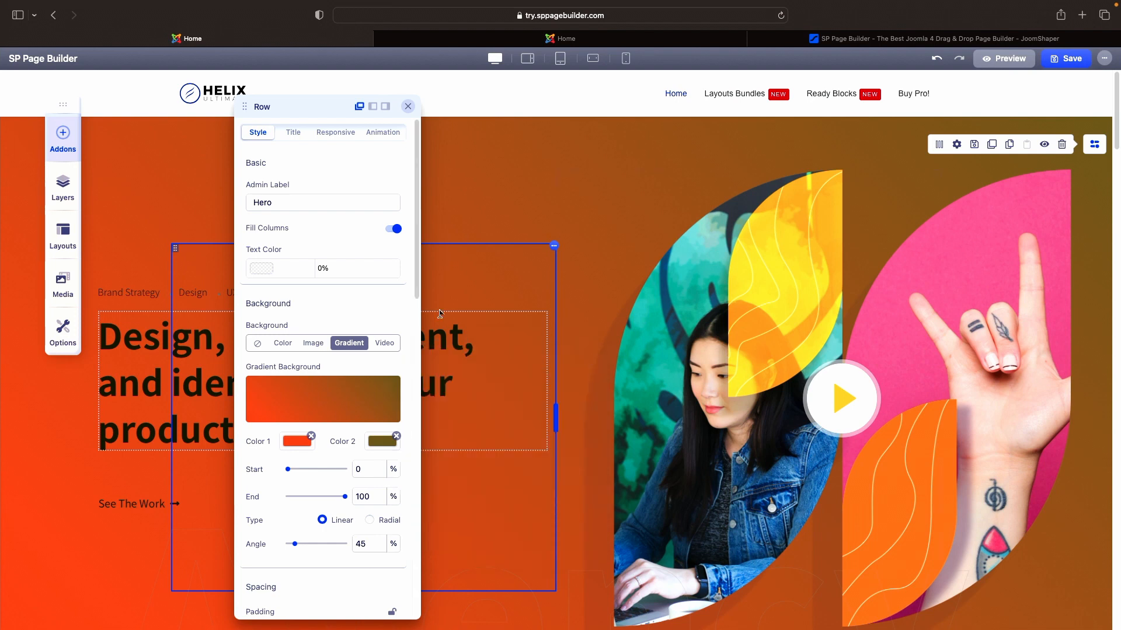
- Switch the row's background to video and review the MP4, OGV and loop playback settings
left_click(385, 345)
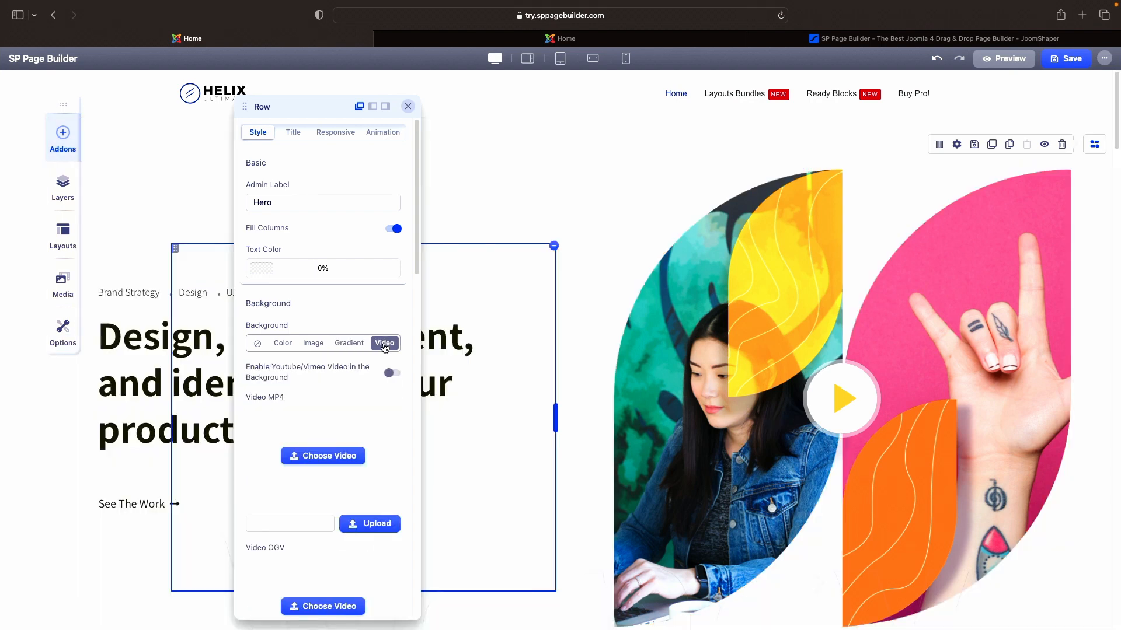
scroll(385, 348, "down", 5)
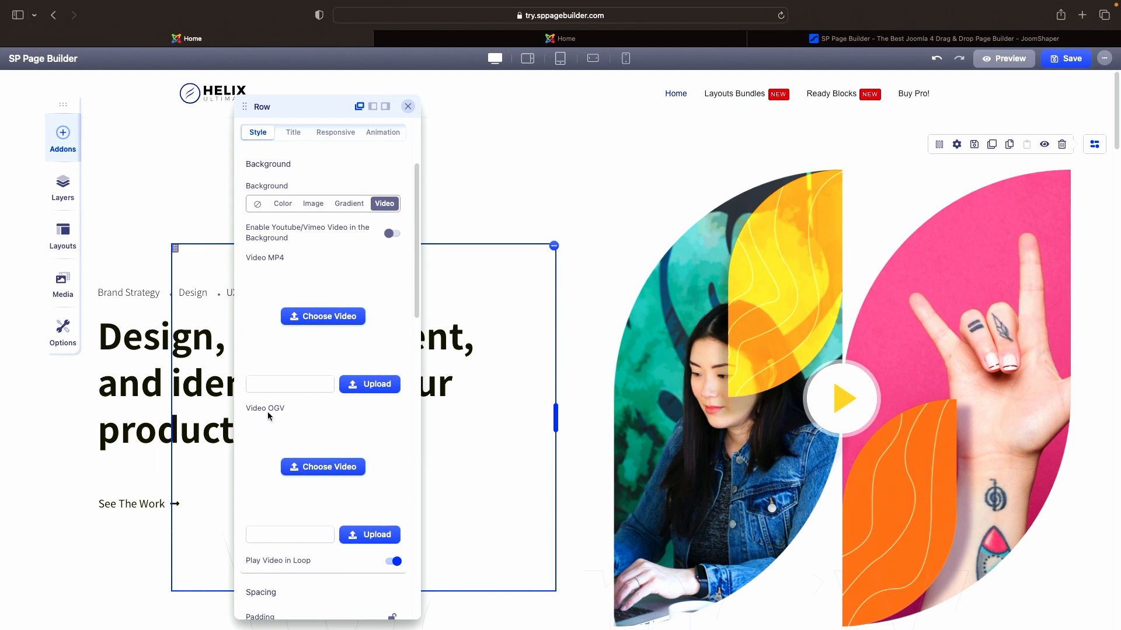
scroll(347, 470, "down", 1)
scroll(347, 469, "down", 2)
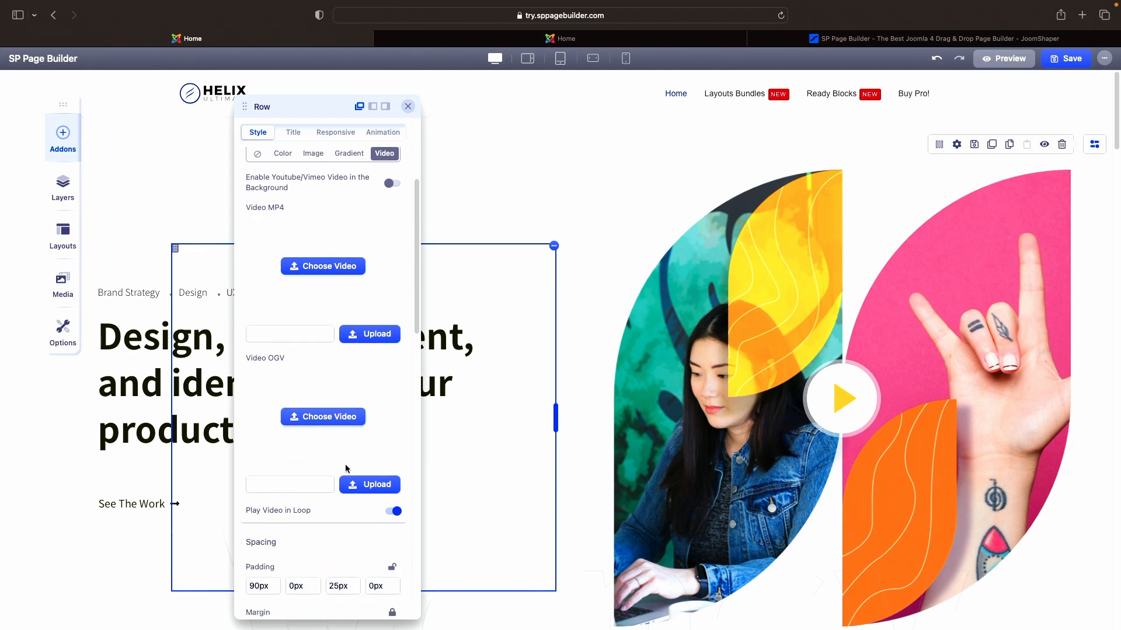
scroll(330, 500, "up", 5)
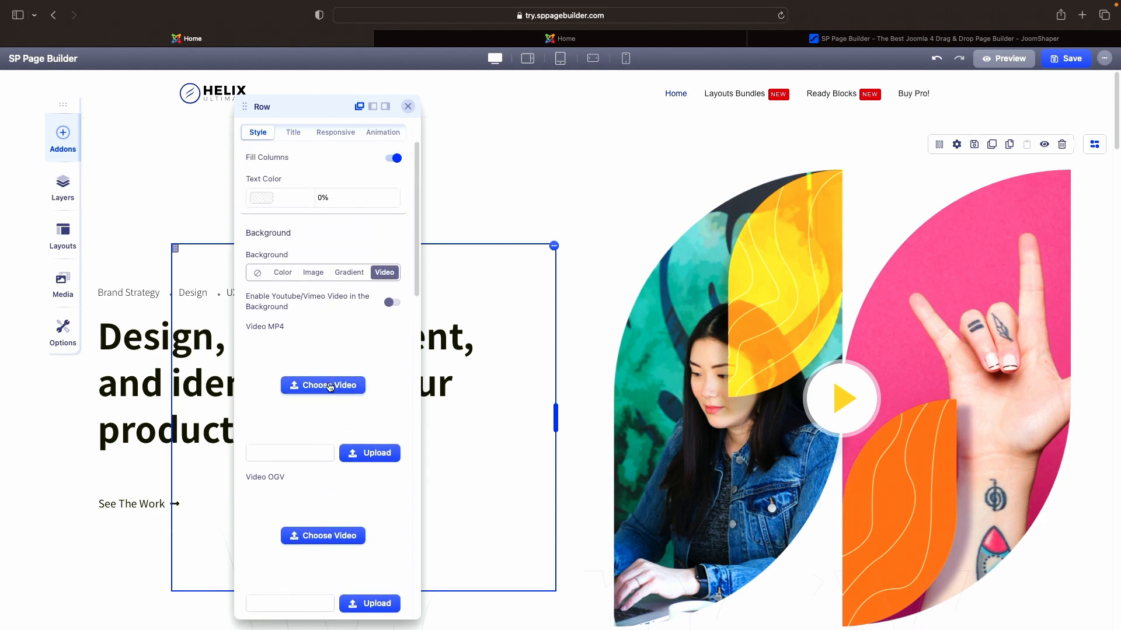
scroll(330, 387, "down", 1)
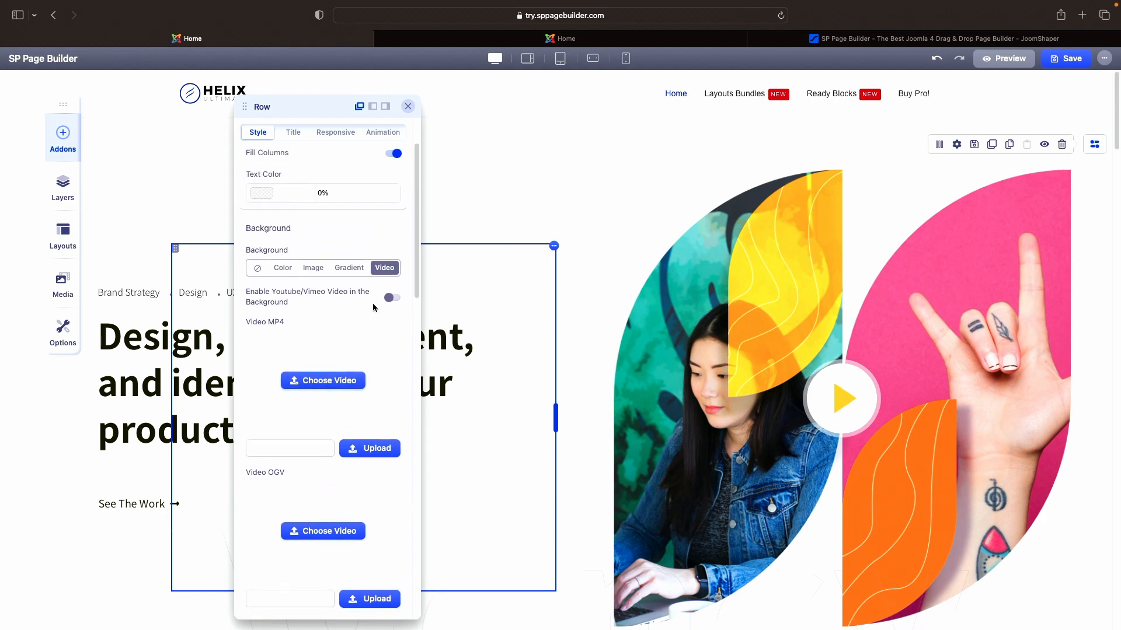
- Try the YouTube/Vimeo background video option and its URL setting, leaving the URL empty, and toggle the option back
left_click(393, 299)
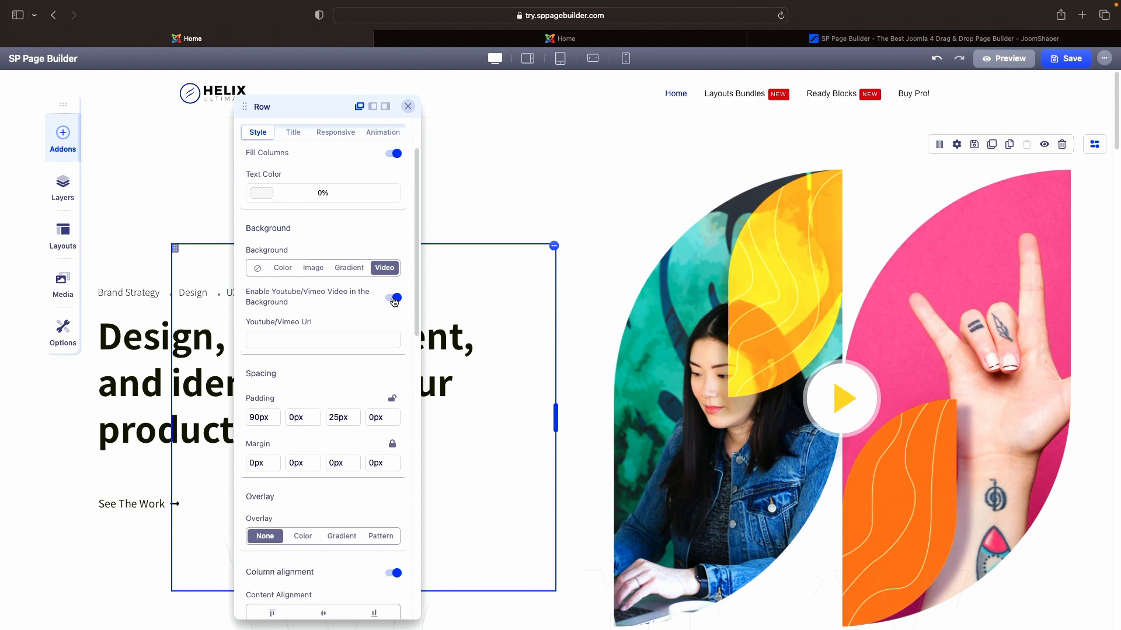
left_click(305, 335)
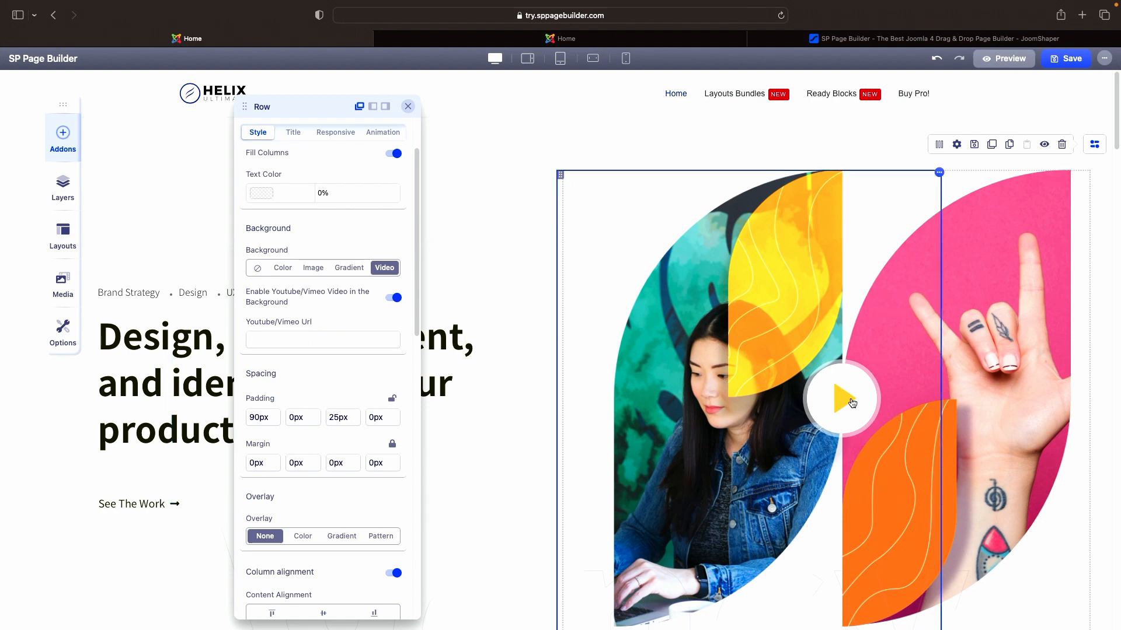
left_click(394, 299)
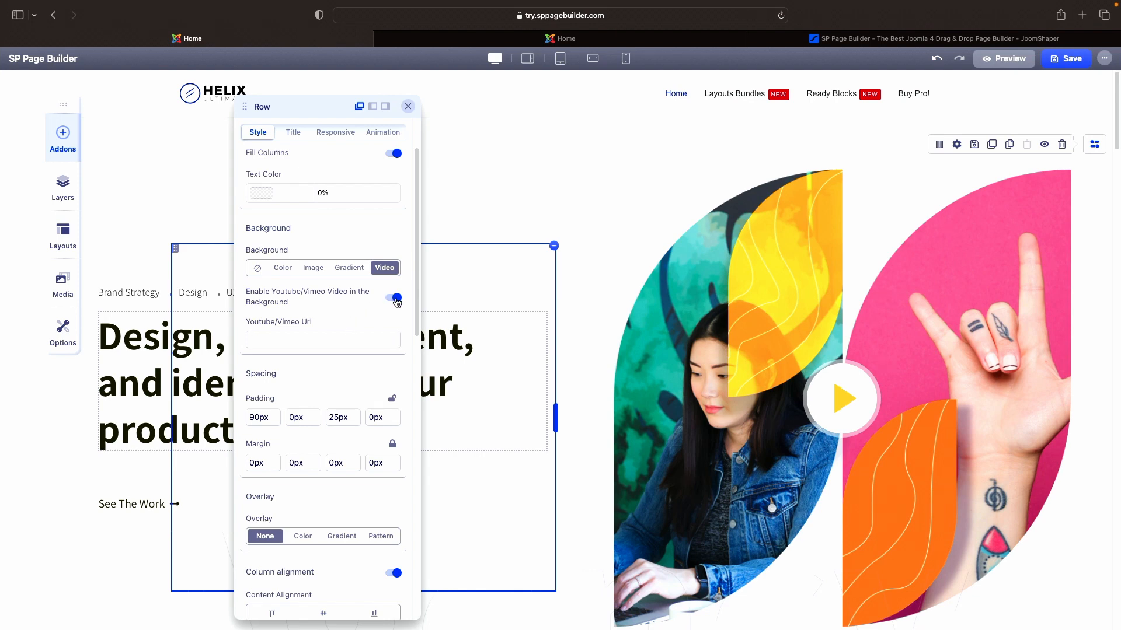
- Switch the row's background to the solid color for comparison, and return it to the gradient
left_click(281, 268)
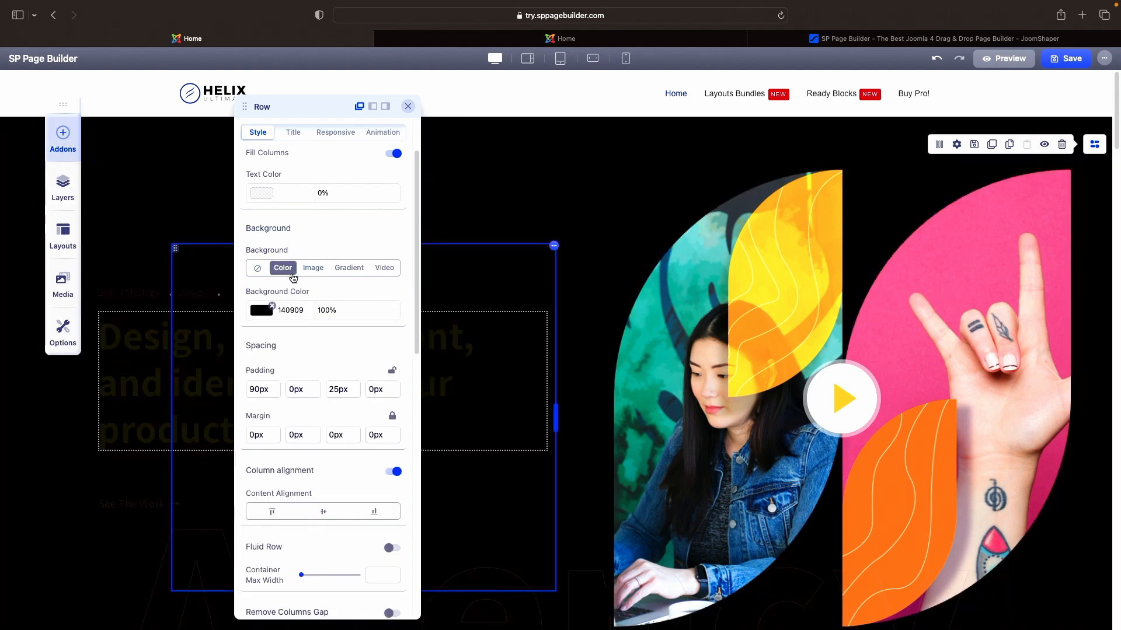
left_click(349, 268)
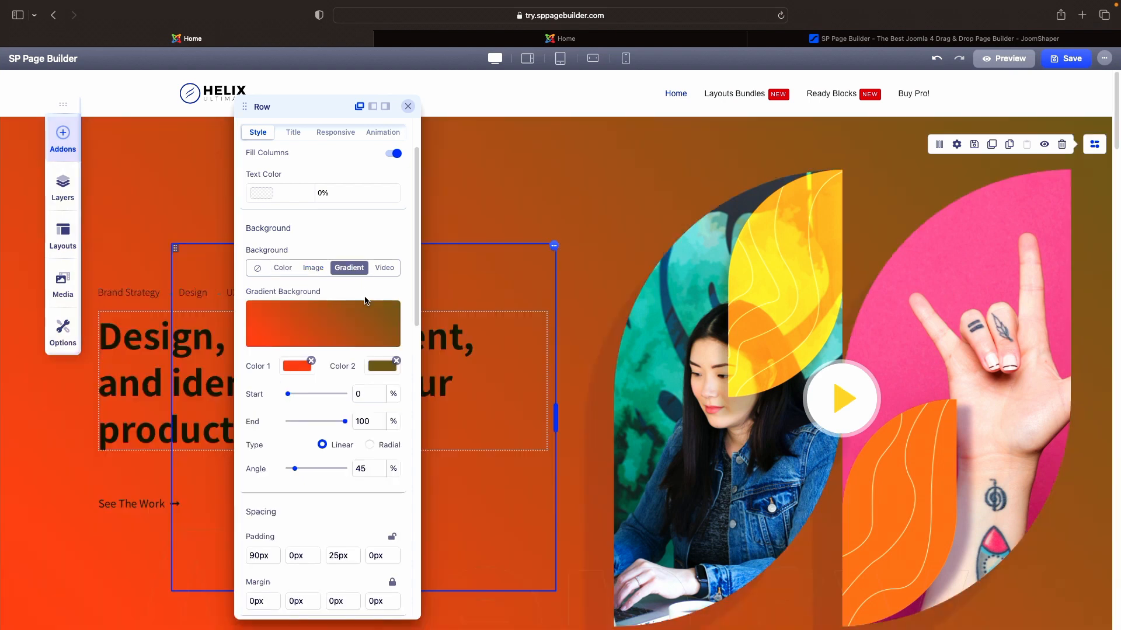
scroll(382, 339, "down", 2)
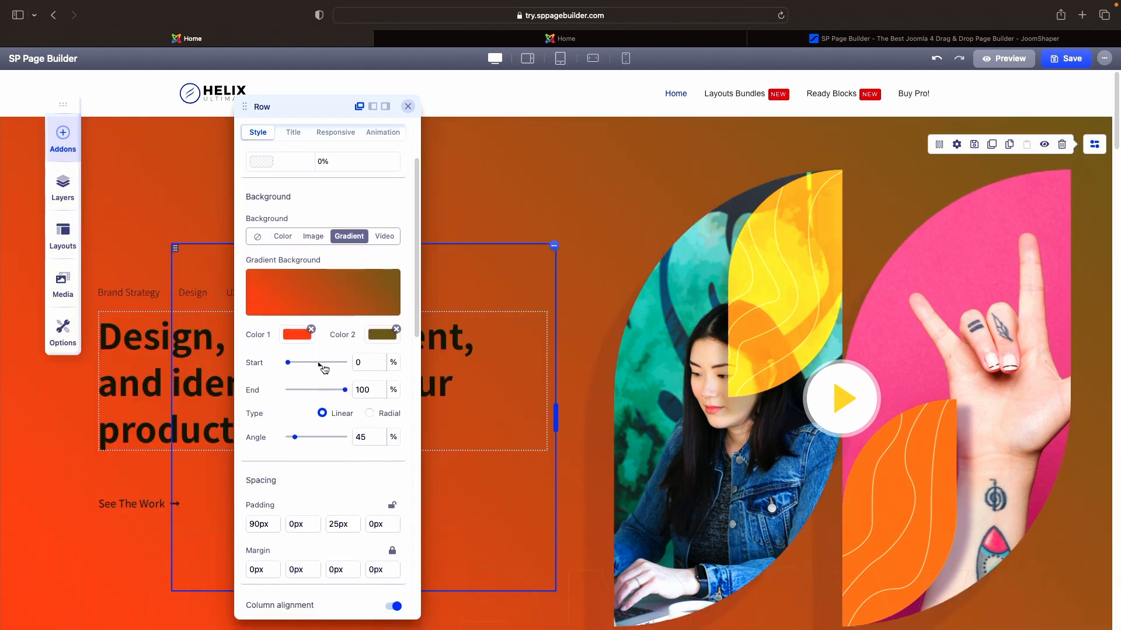
- Review the hero row's padding values in its spacing settings
scroll(319, 367, "down", 4)
scroll(319, 366, "down", 1)
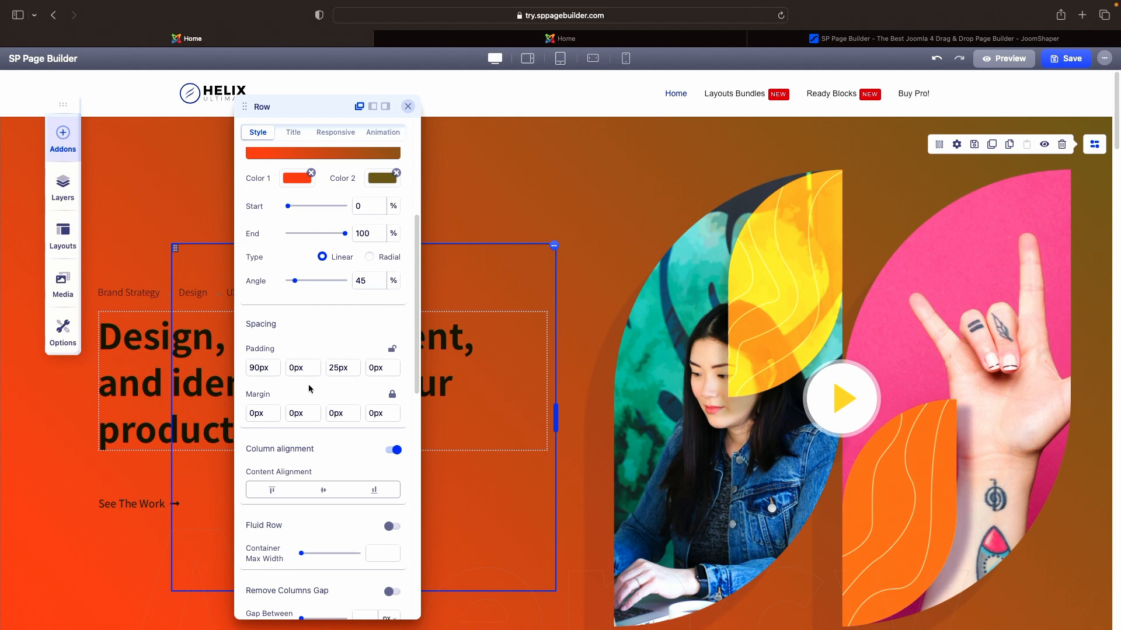
left_click_drag(274, 368, 241, 368)
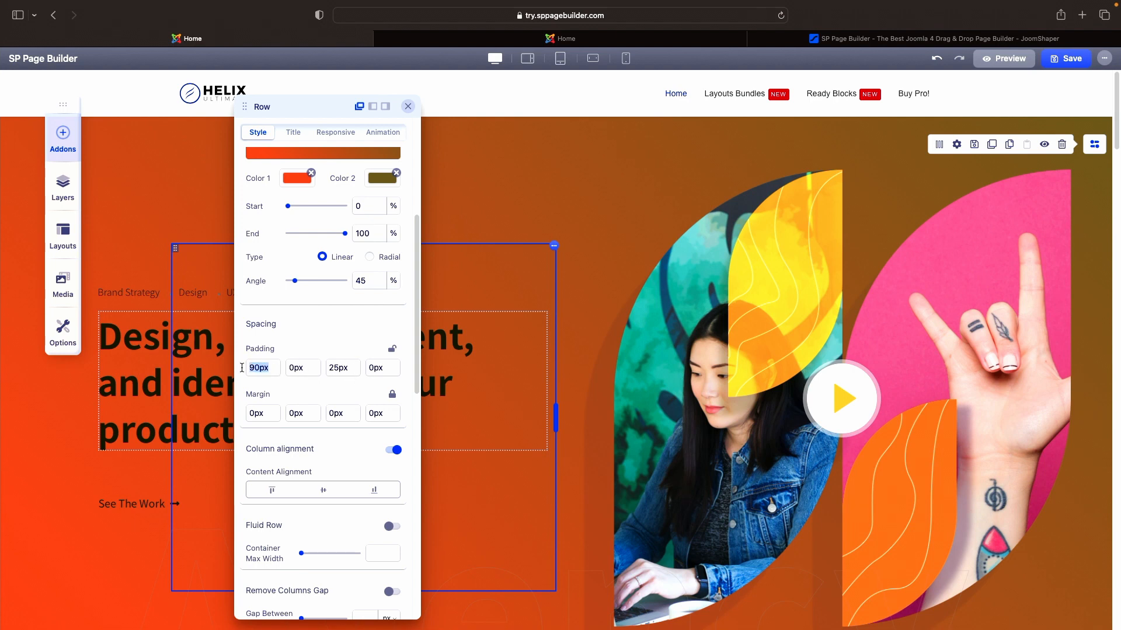
double_click(294, 368)
left_click(377, 367)
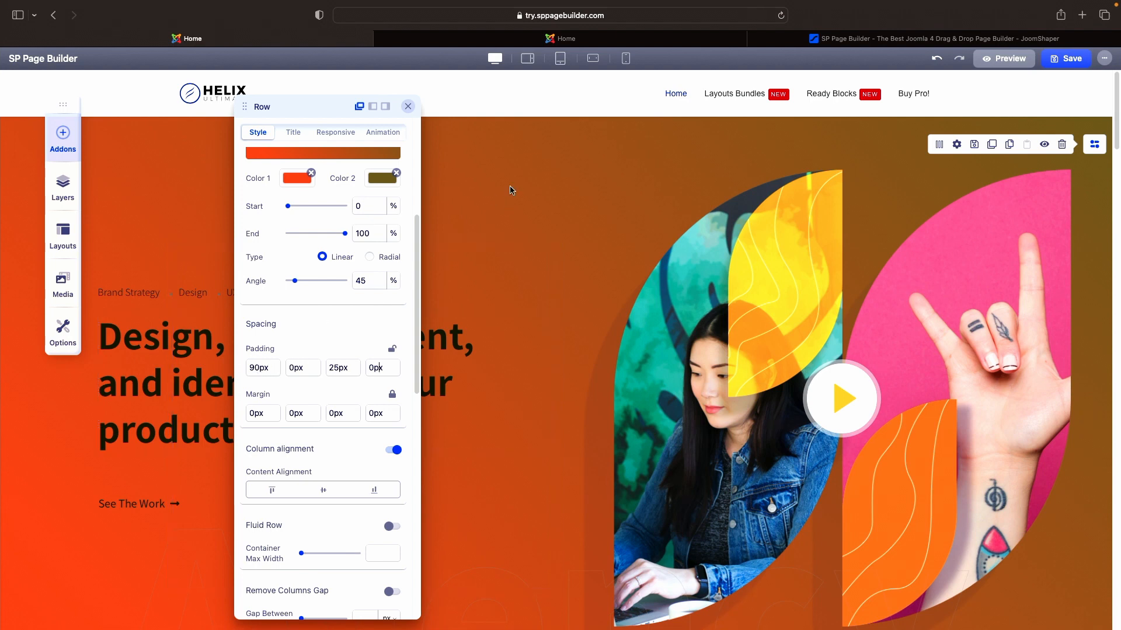
- Check the row's top padding lock directly on the page, and reopen the row settings away from the start of the heading
left_click(408, 106)
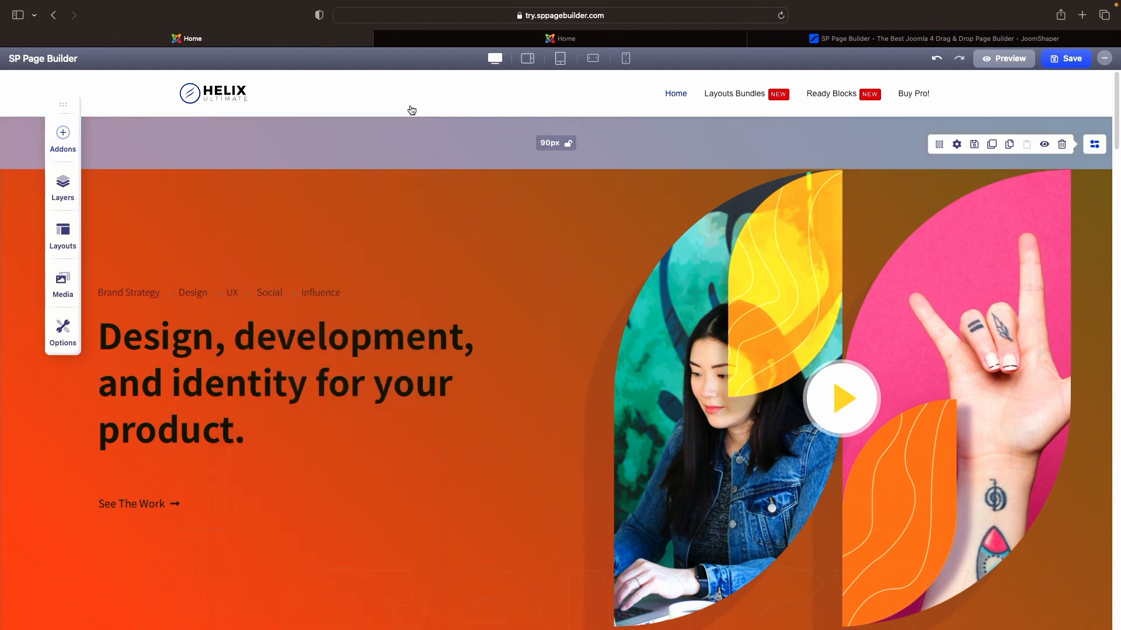
left_click(566, 146)
left_click(956, 146)
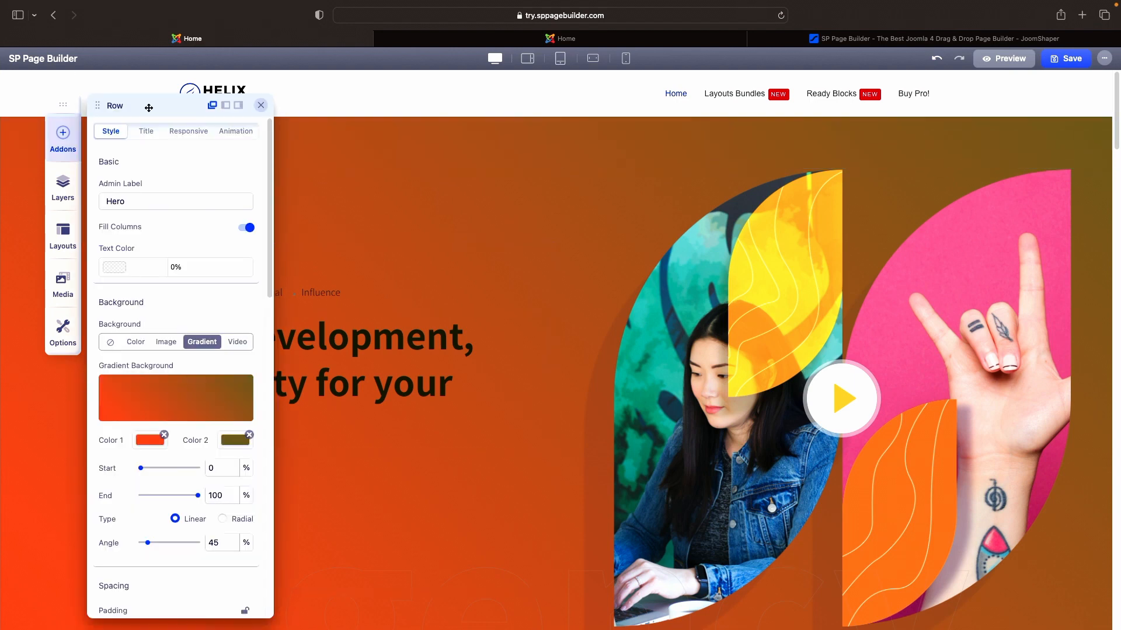
left_click_drag(152, 107, 415, 120)
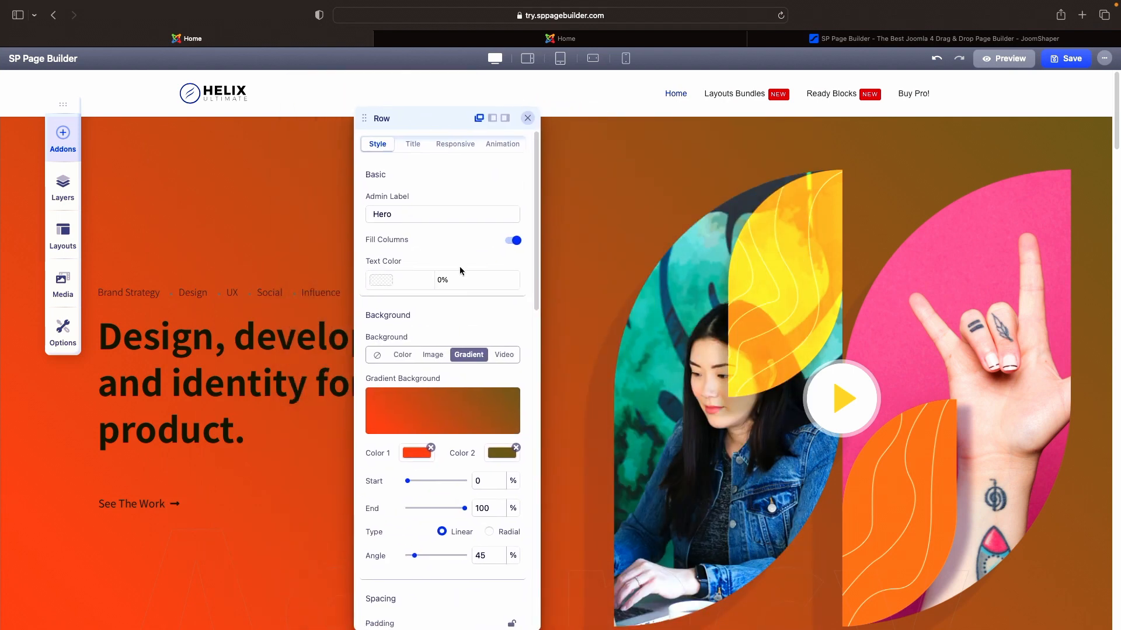
- Set the row's right padding to 30px, bottom padding to 125px and left padding to 400px
scroll(459, 270, "down", 5)
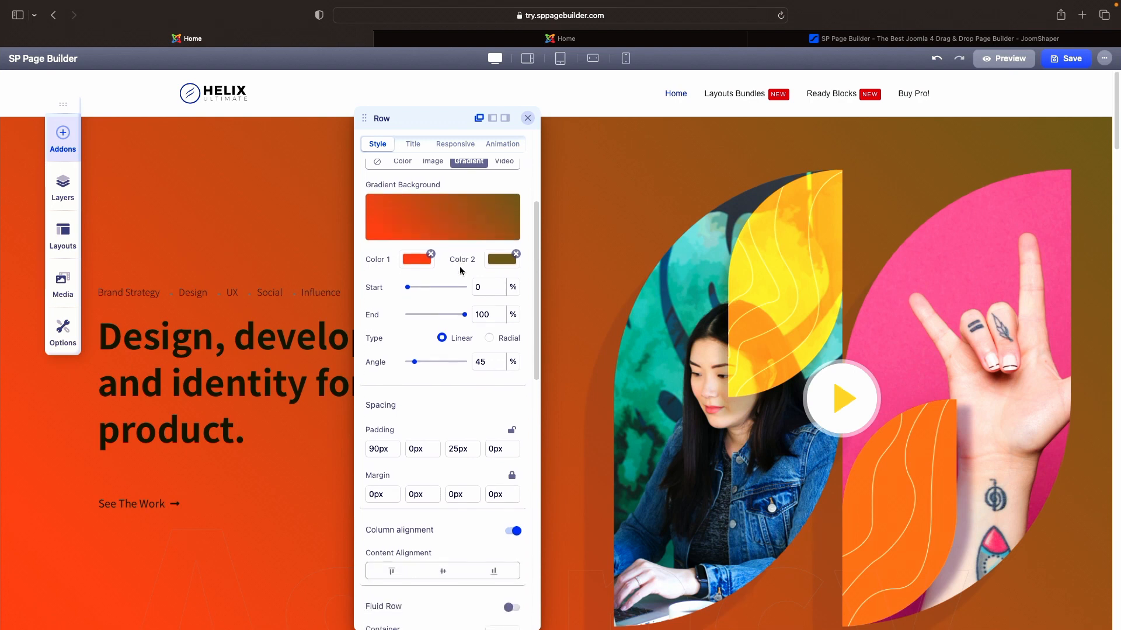
scroll(460, 271, "down", 1)
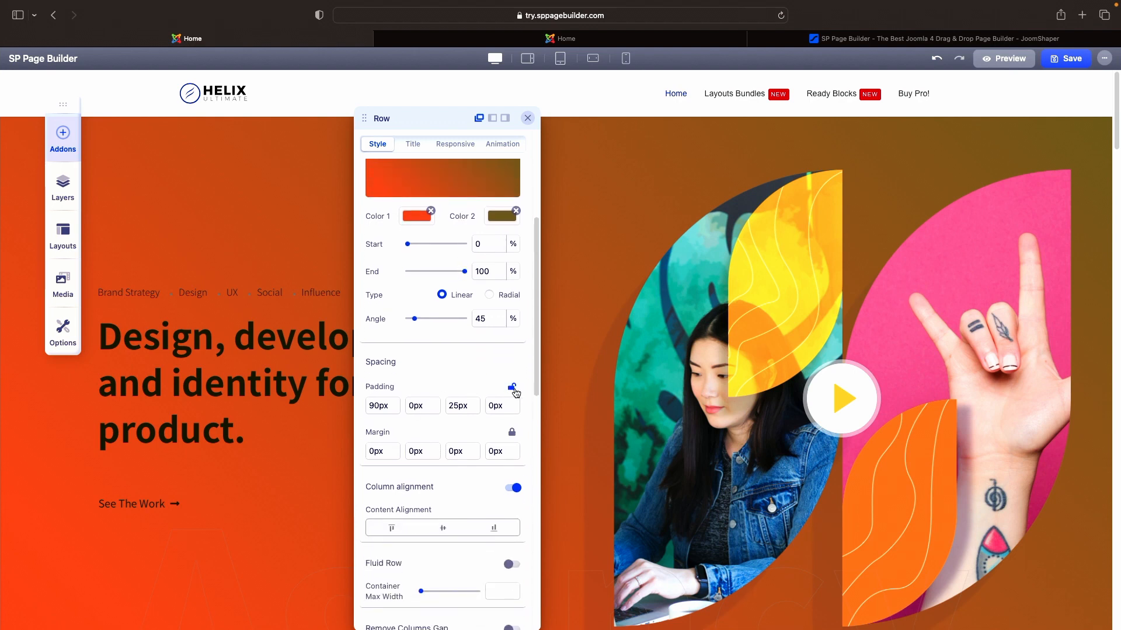
left_click(408, 405)
type("3")
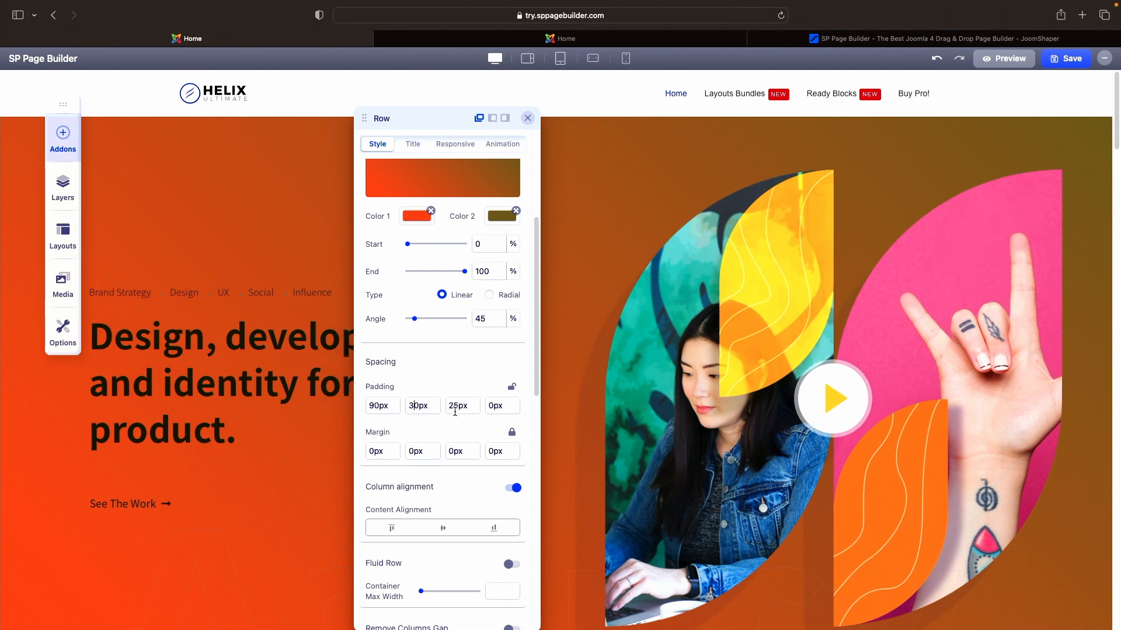
left_click(450, 406)
type("1")
left_click(489, 408)
type("40")
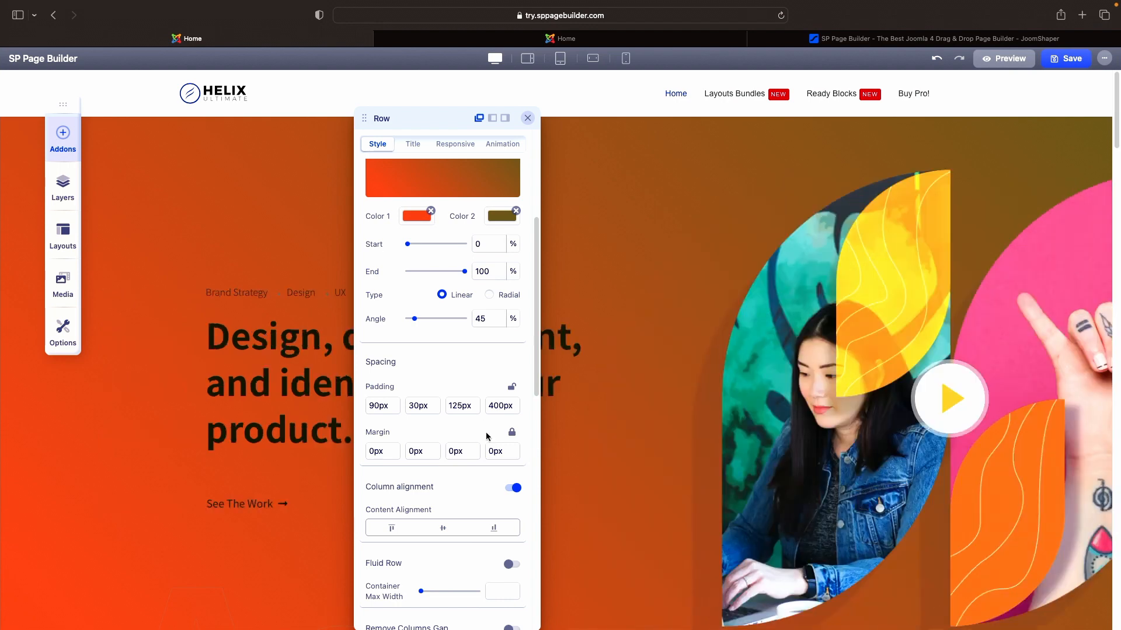
- Try linked row margins of 10px and 50px on all sides, and return them to 0px
left_click(369, 453)
type("1")
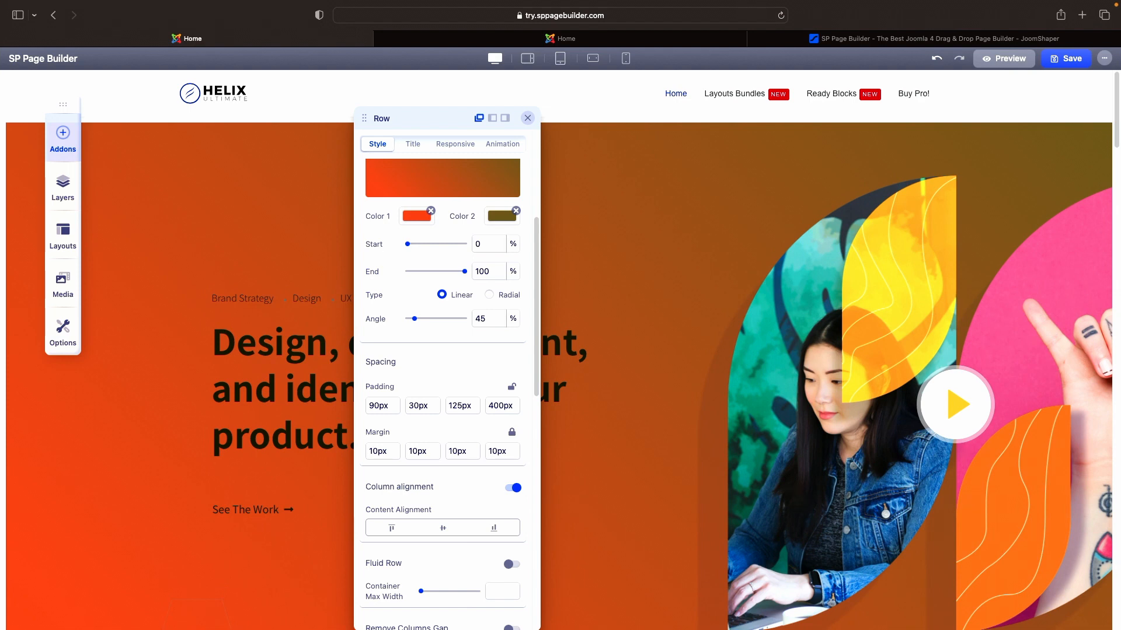
key("BackSpace")
type("5")
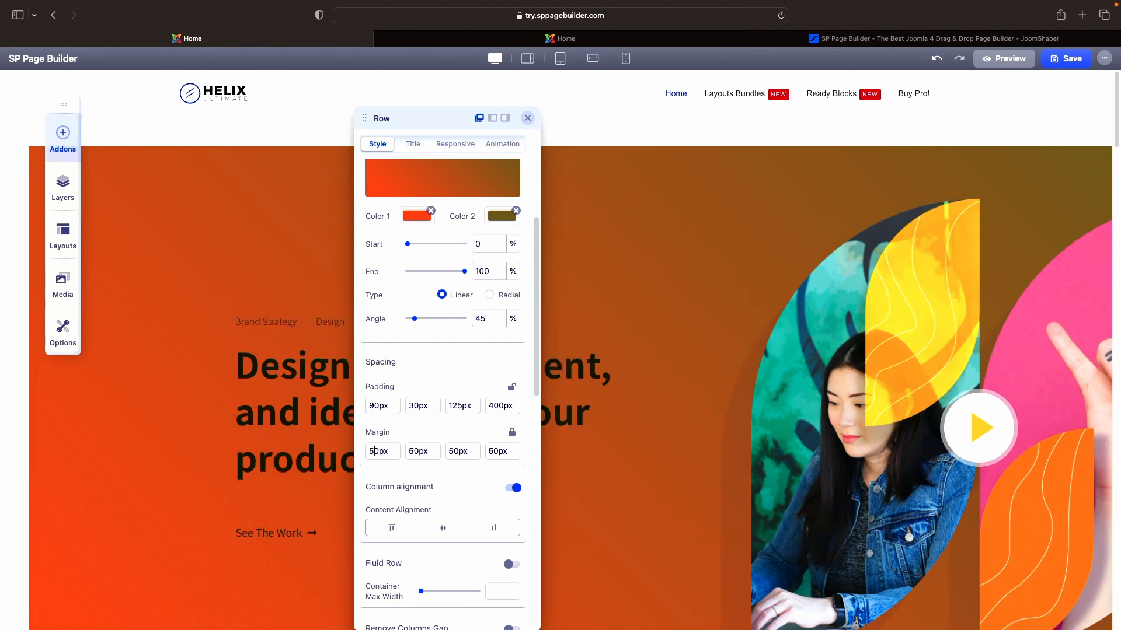
key("BackSpace")
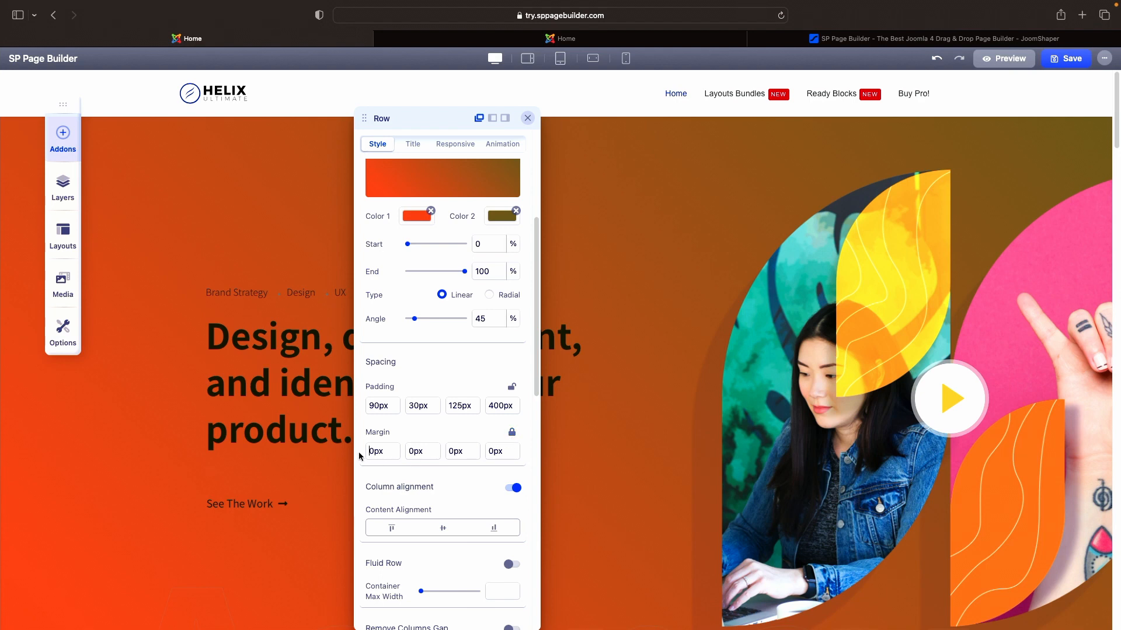
- Restore the row's padding to 0px right, 25px bottom and 0px left
scroll(432, 470, "down", 3)
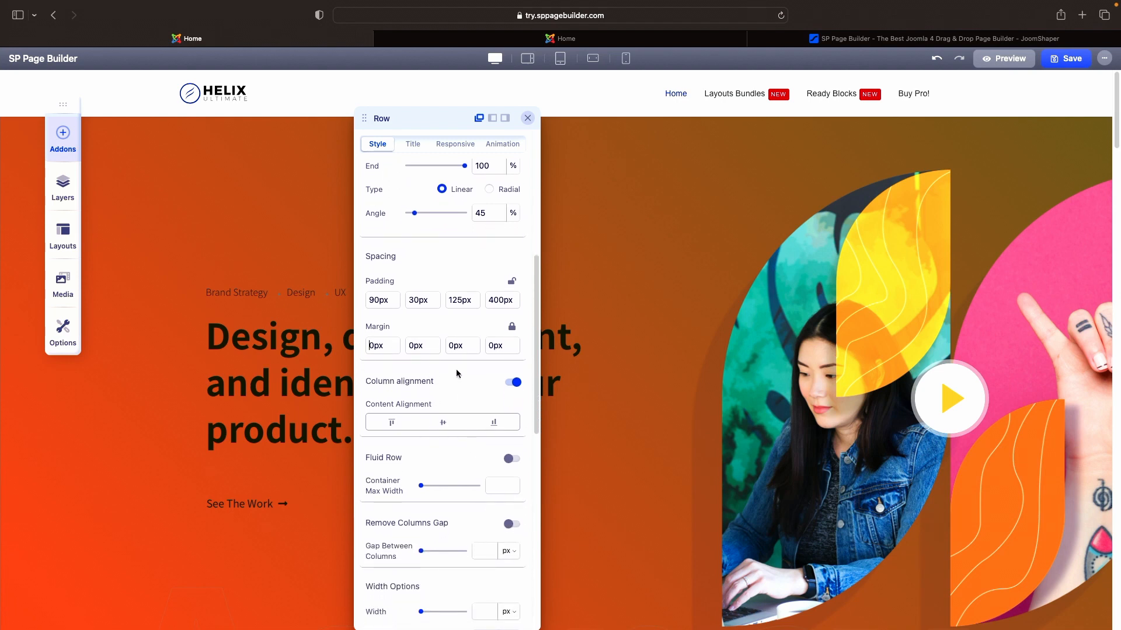
scroll(457, 369, "up", 2)
scroll(457, 374, "down", 1)
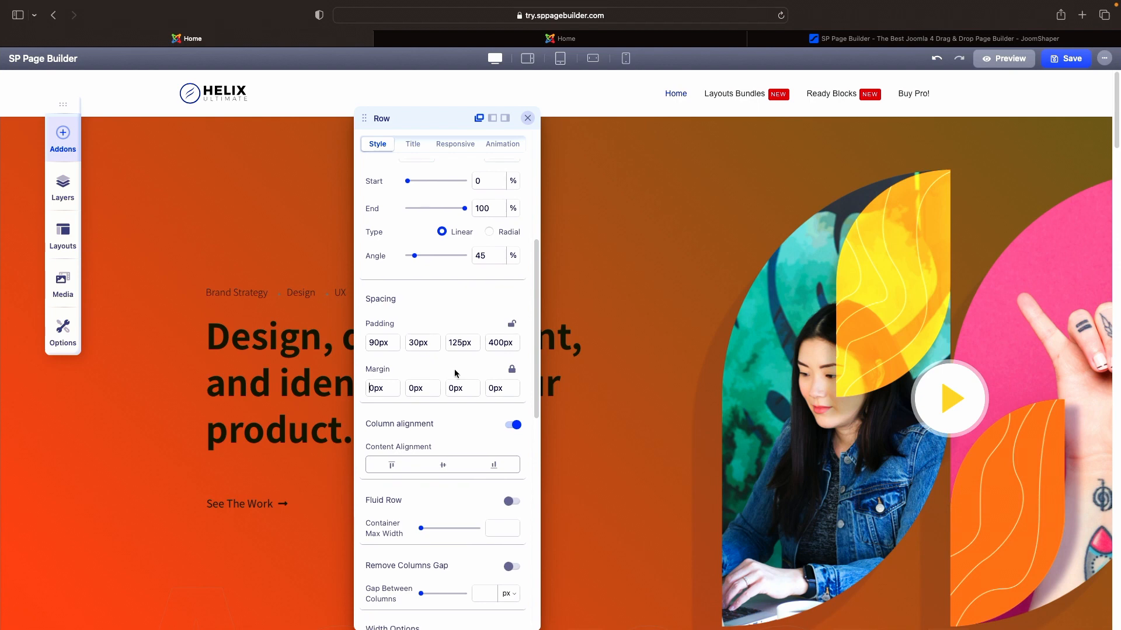
left_click(415, 342)
key("BackSpace")
left_click(452, 343)
key("BackSpace")
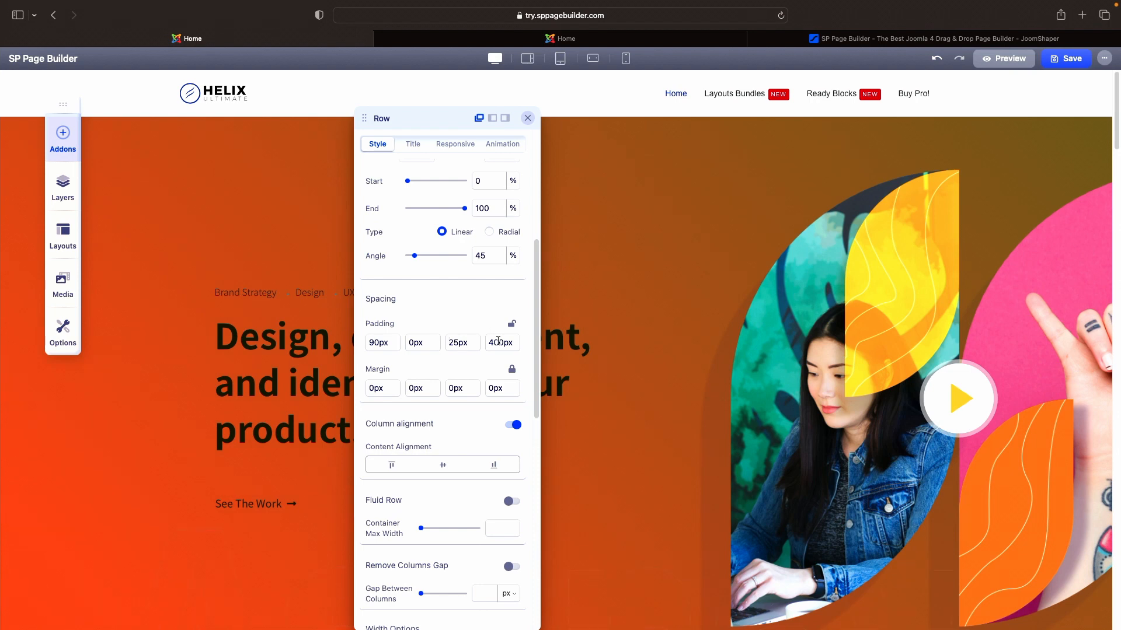
left_click(496, 343)
key("BackSpace")
key("BackSpace")
scroll(469, 422, "down", 1)
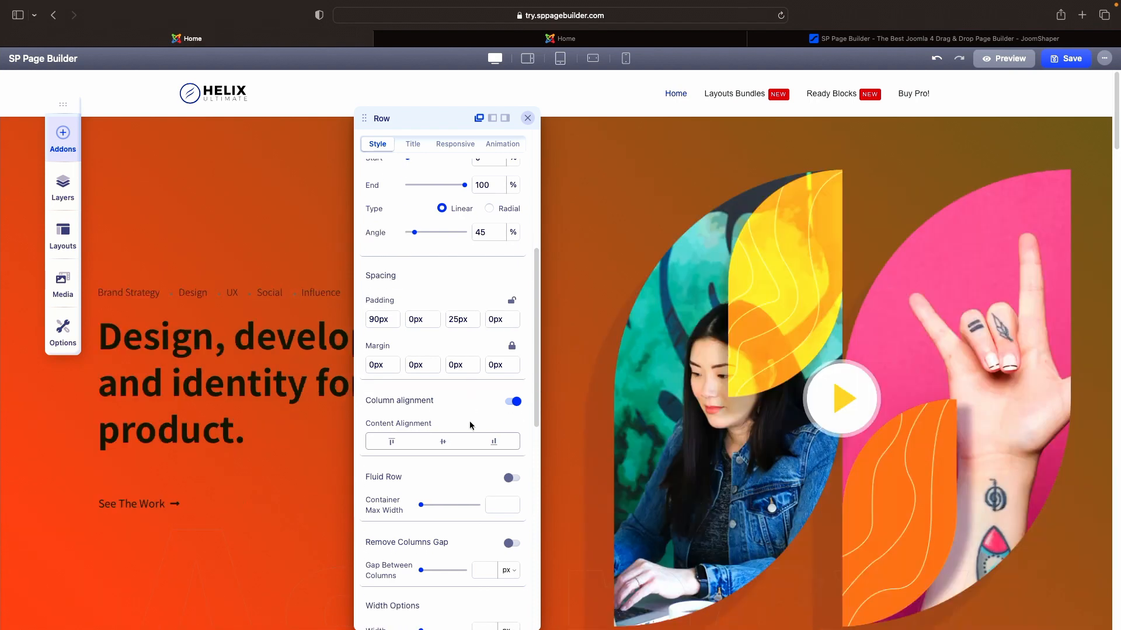
- Try the center and bottom content alignments for the row's columns, and set the alignment to top
left_click(401, 446)
left_click(438, 445)
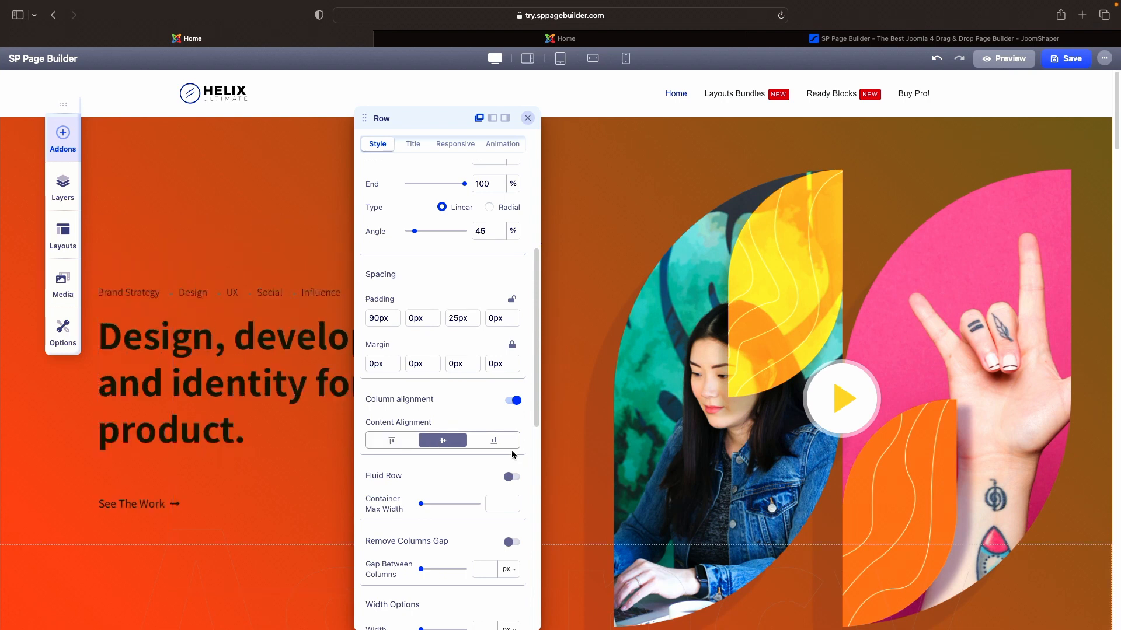
left_click(490, 442)
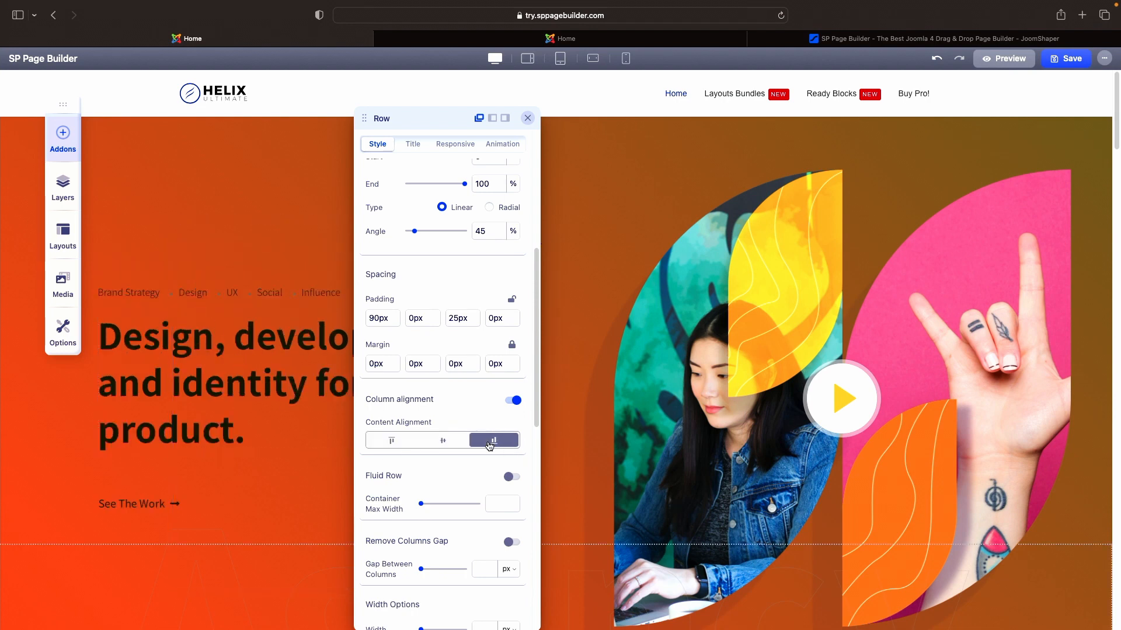
left_click(457, 446)
left_click(393, 442)
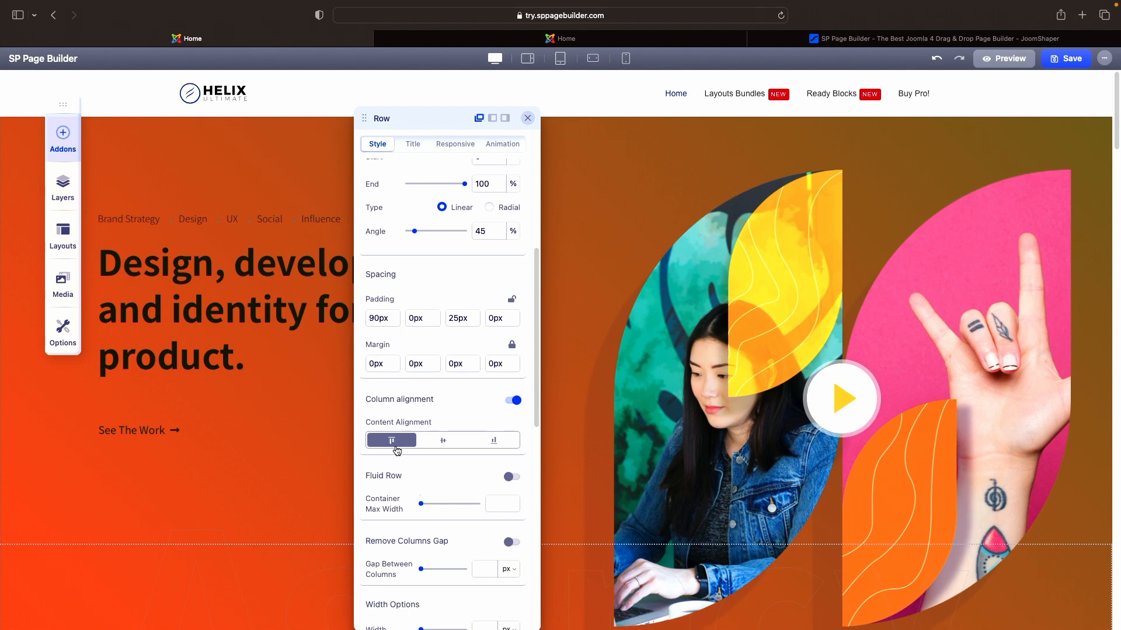
- Enable Fluid Row, comparing the layout with it off and on, and turn on Remove Columns Gap
scroll(442, 448, "down", 2)
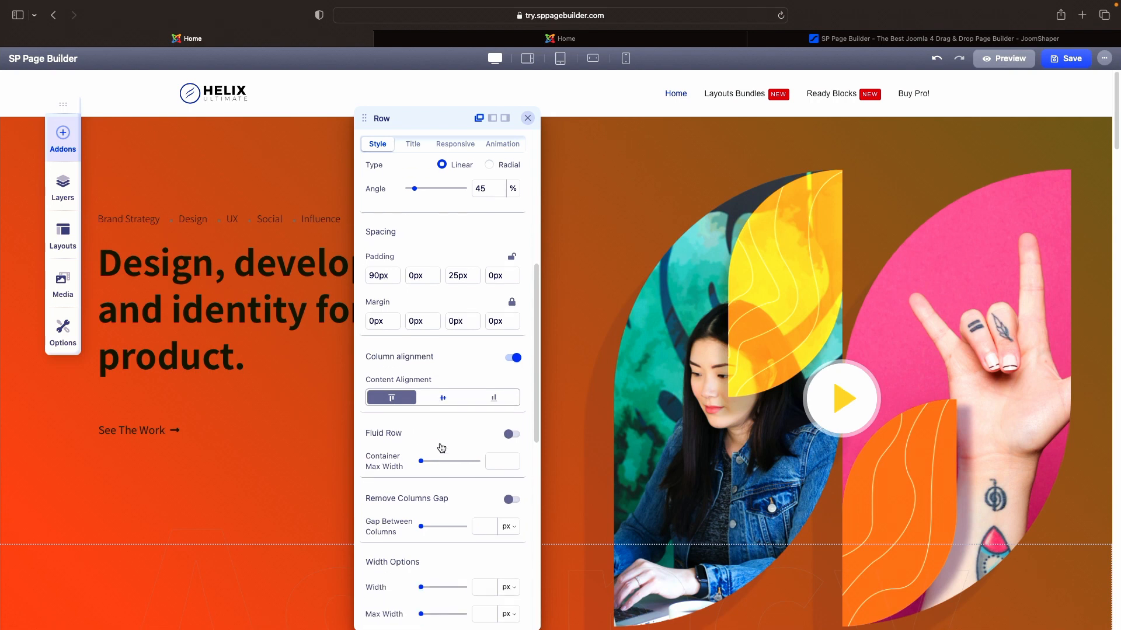
left_click(512, 417)
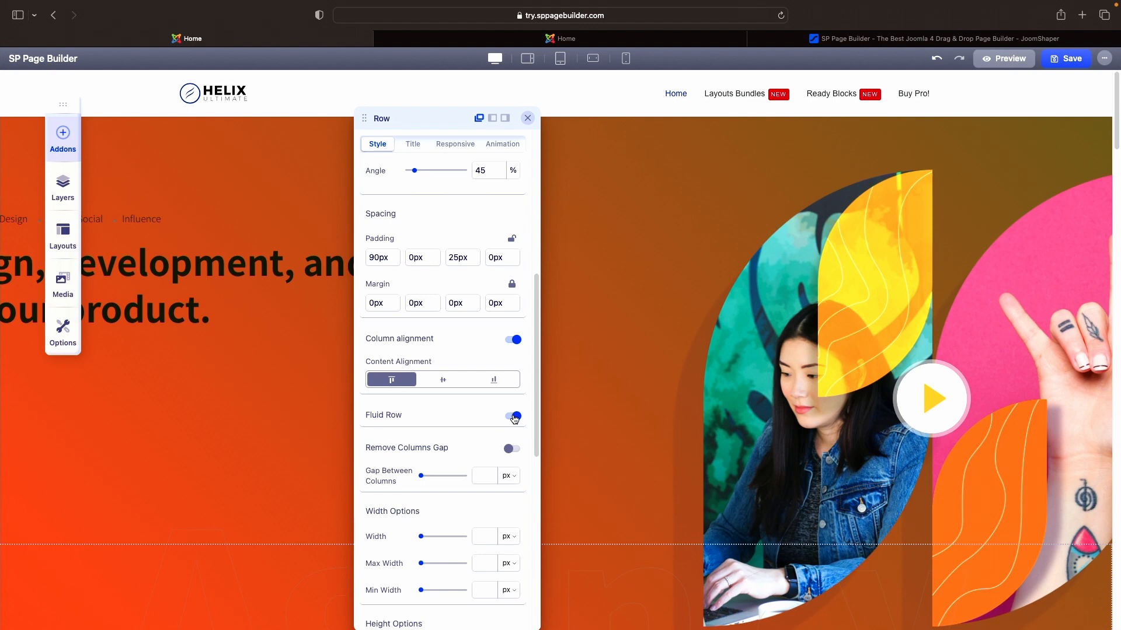
left_click(513, 416)
left_click(516, 417)
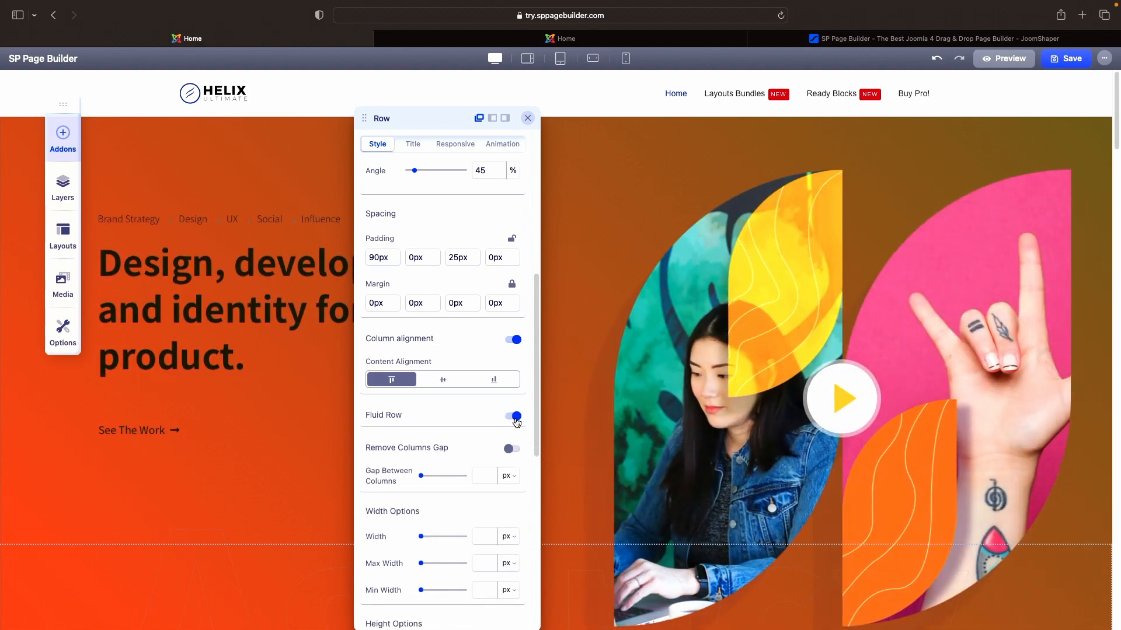
scroll(470, 450, "down", 1)
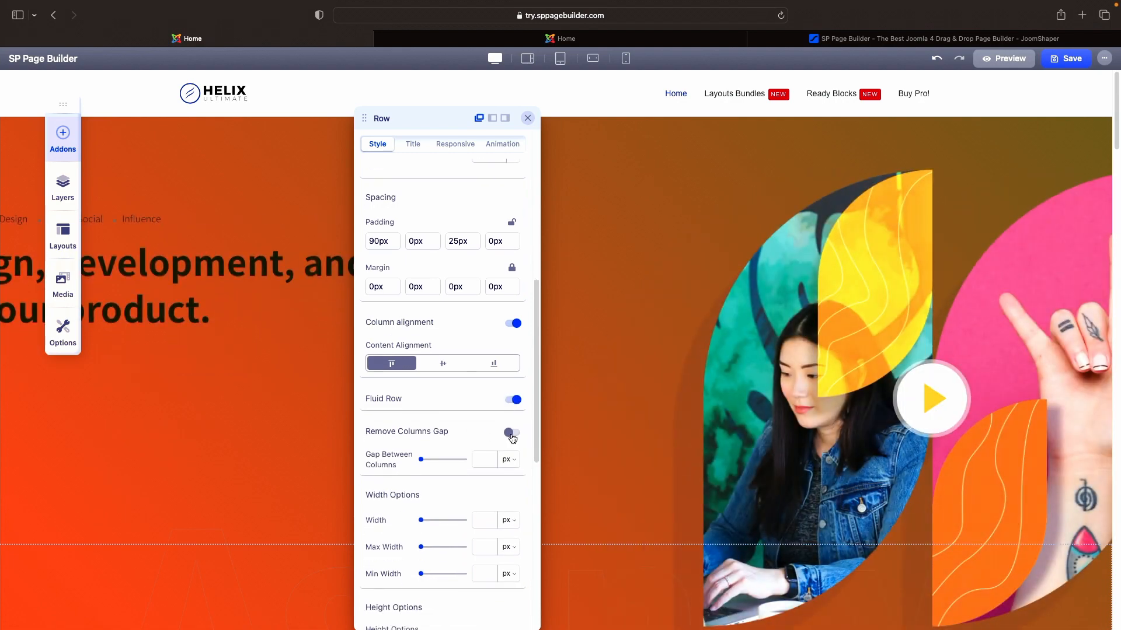
left_click(512, 433)
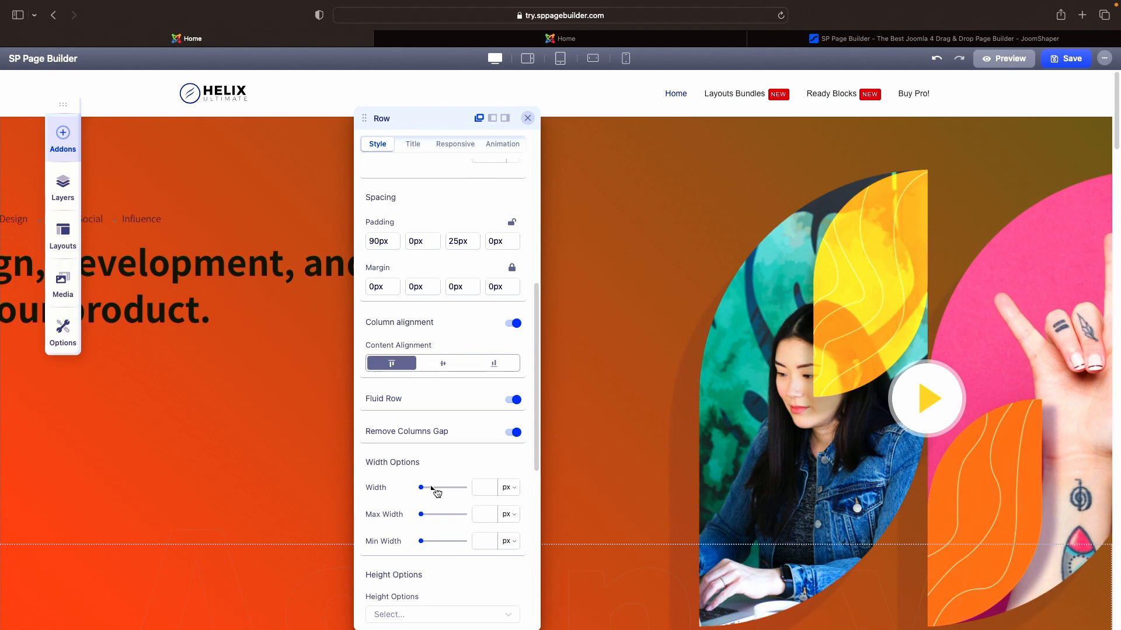
- Try a row width of 840 px, max width 480 px and min width 680 px, and disable Remove Columns Gap and Fluid Row
left_click_drag(421, 487, 431, 541)
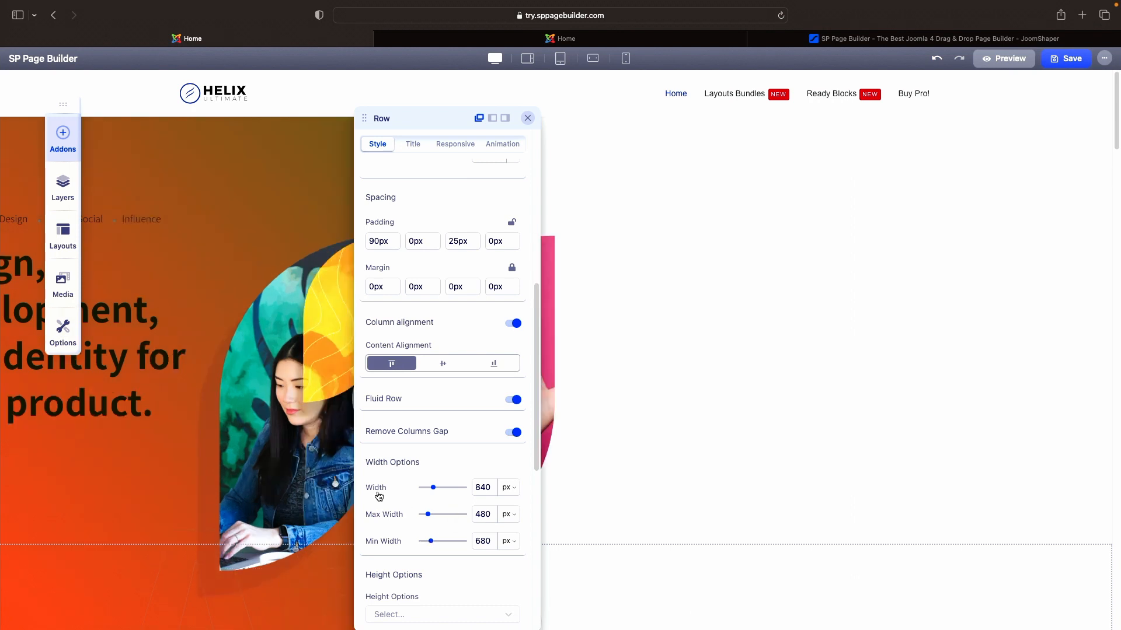
double_click(379, 492)
left_click(513, 433)
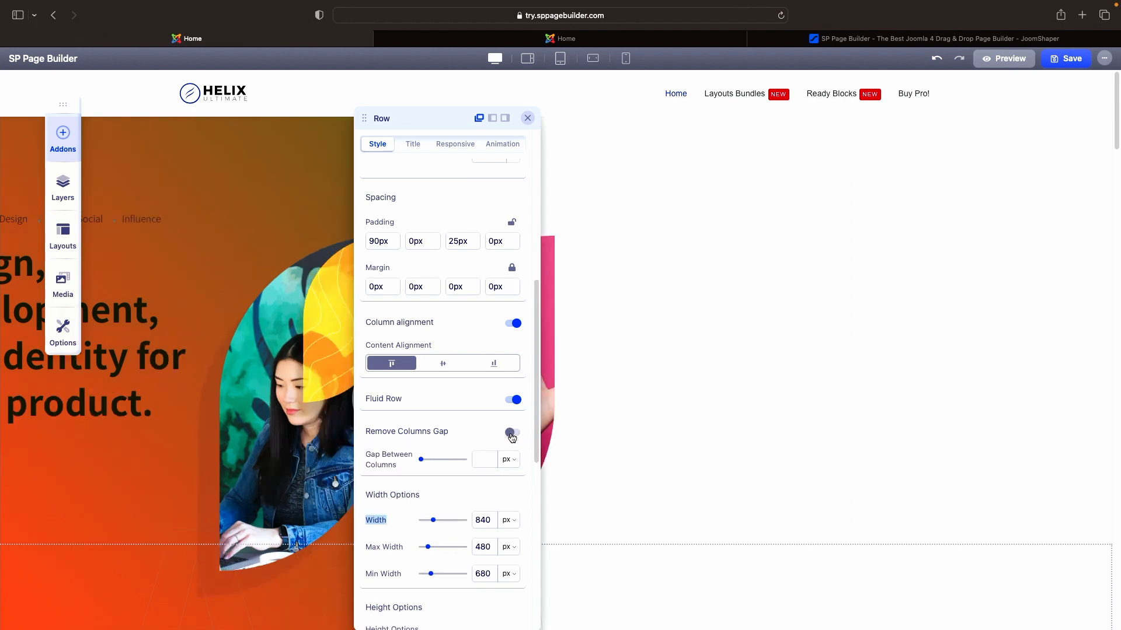
left_click(514, 402)
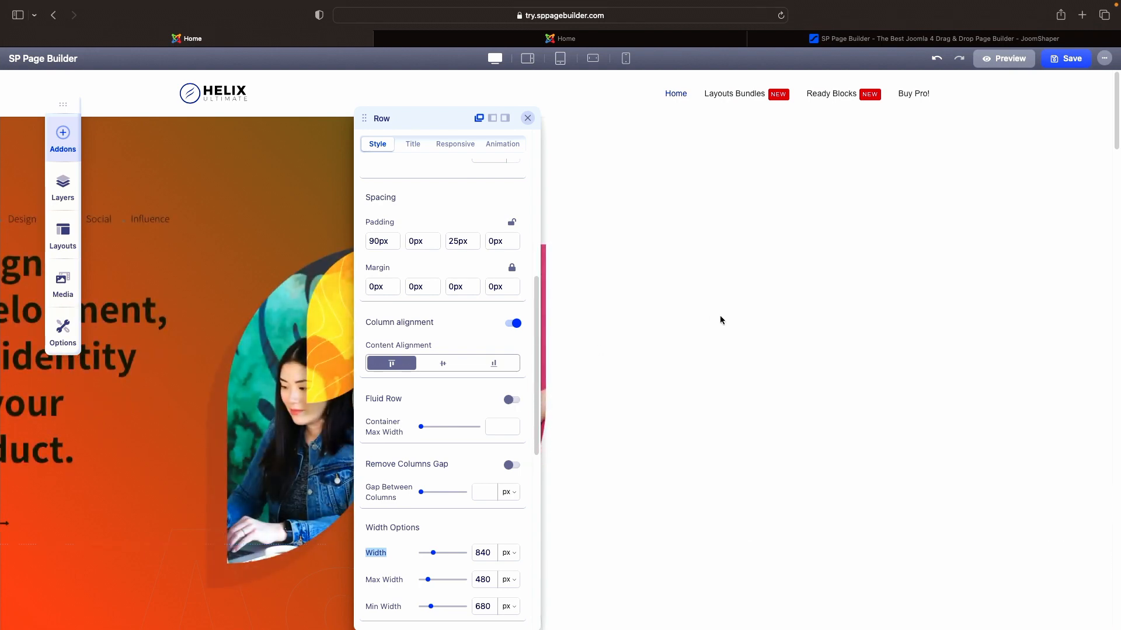
- Enable Remove Columns Gap and set the row's width, max width and min width to 0 px
left_click(513, 466)
left_click_drag(435, 522, 401, 577)
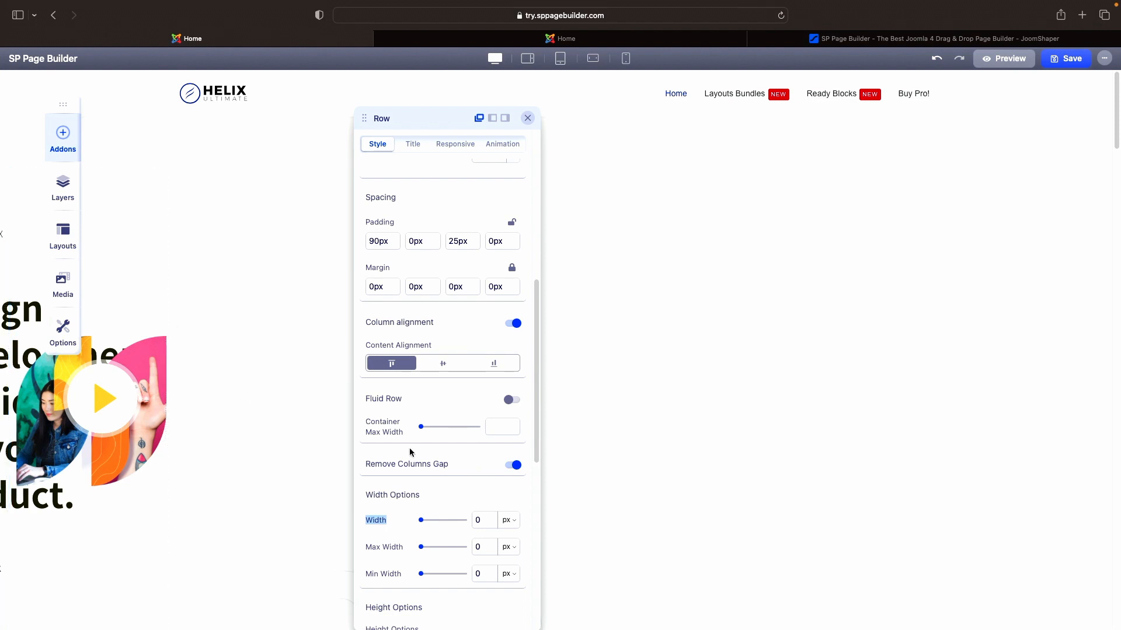
- Switch Fluid Row on and off again, set Container Max Width to 1323 and disable Remove Columns Gap
left_click(513, 401)
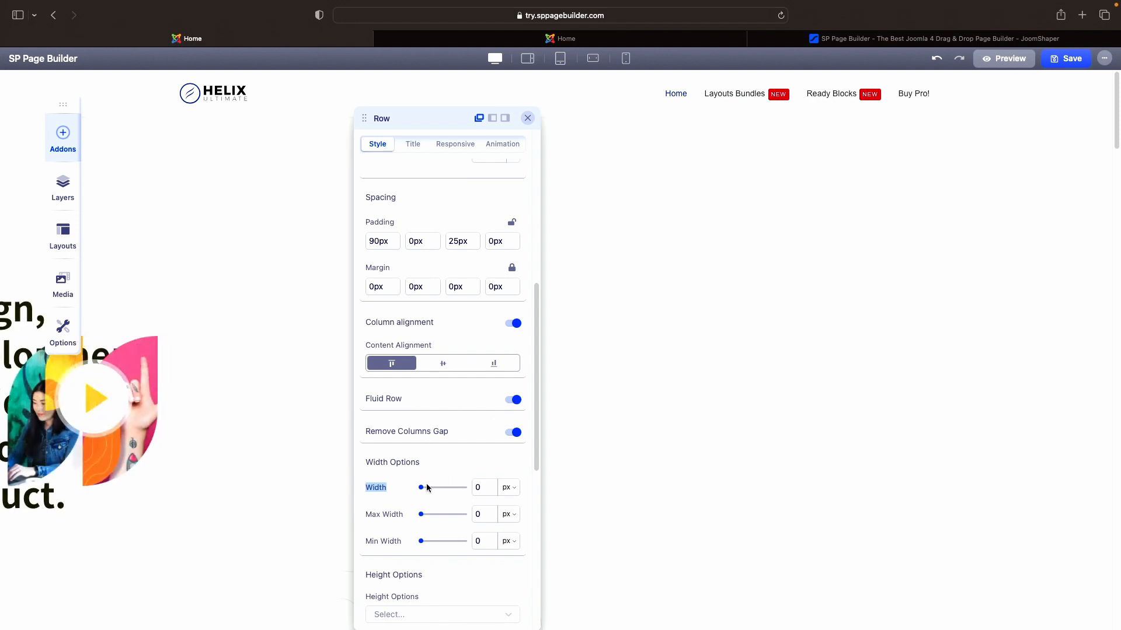
left_click(512, 402)
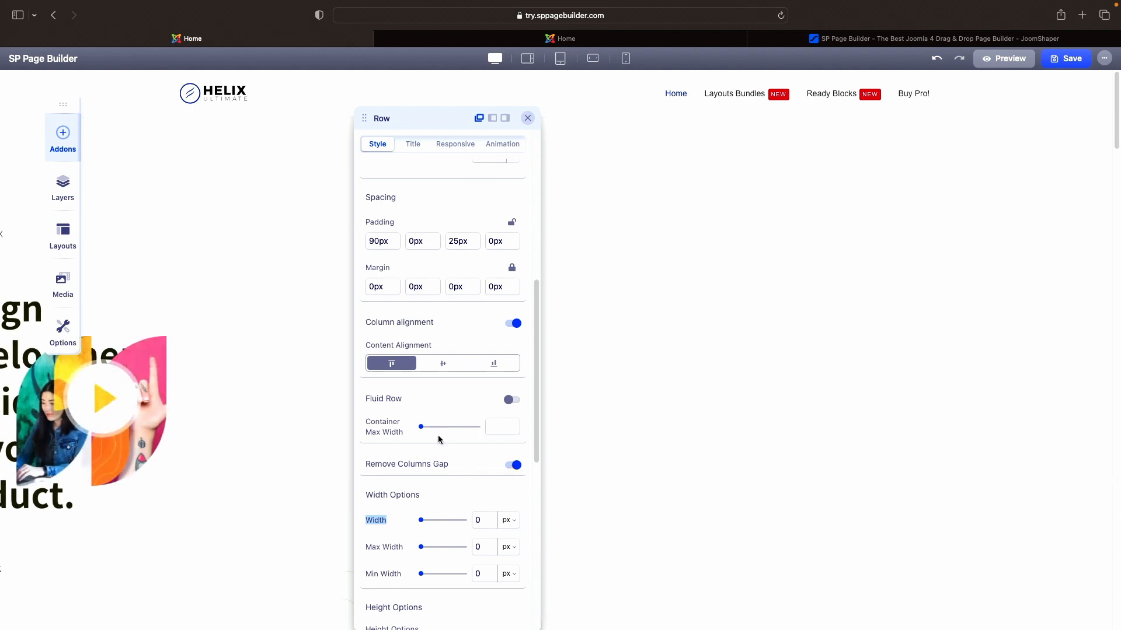
left_click_drag(420, 427, 439, 426)
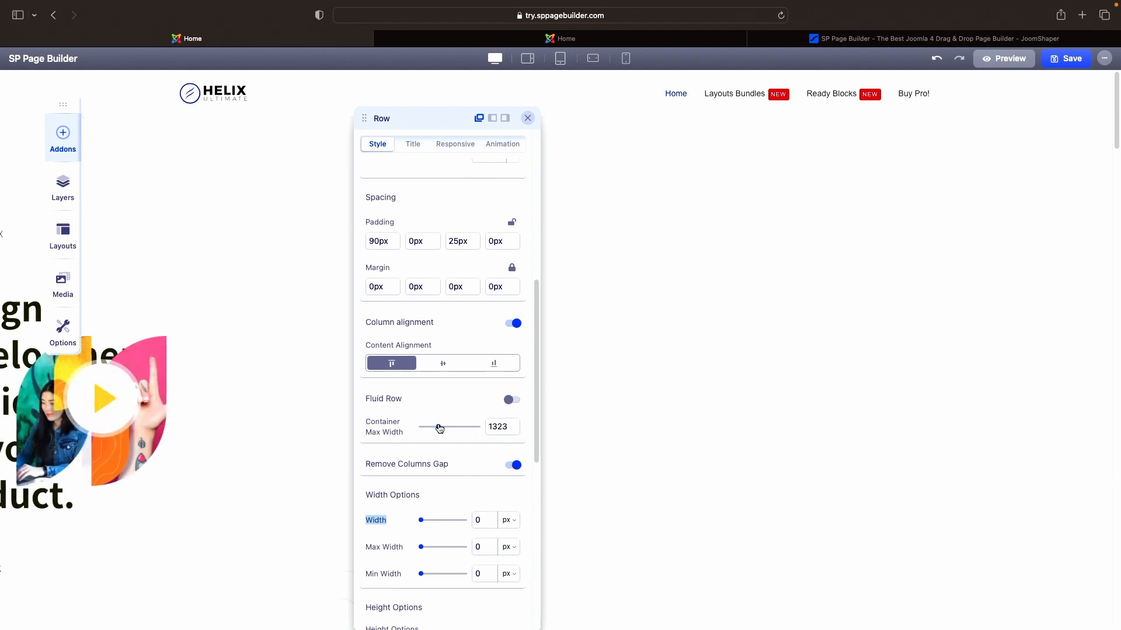
left_click(514, 465)
- Look through the row's height, border and shape options, undo the last row change and reload the page
scroll(511, 467, "down", 3)
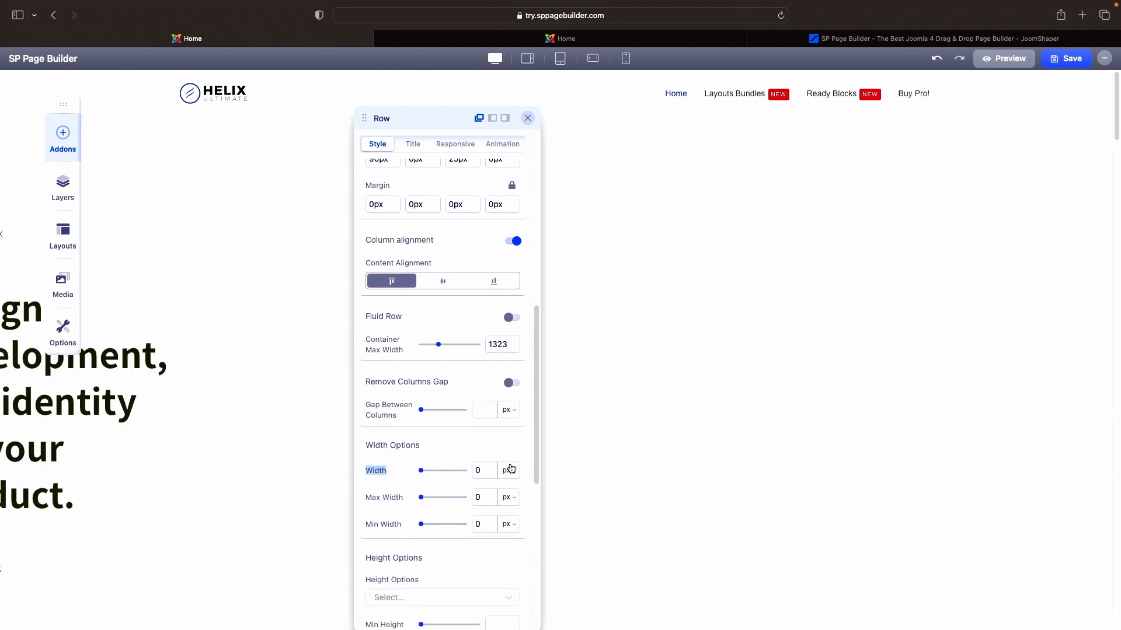
scroll(510, 467, "down", 5)
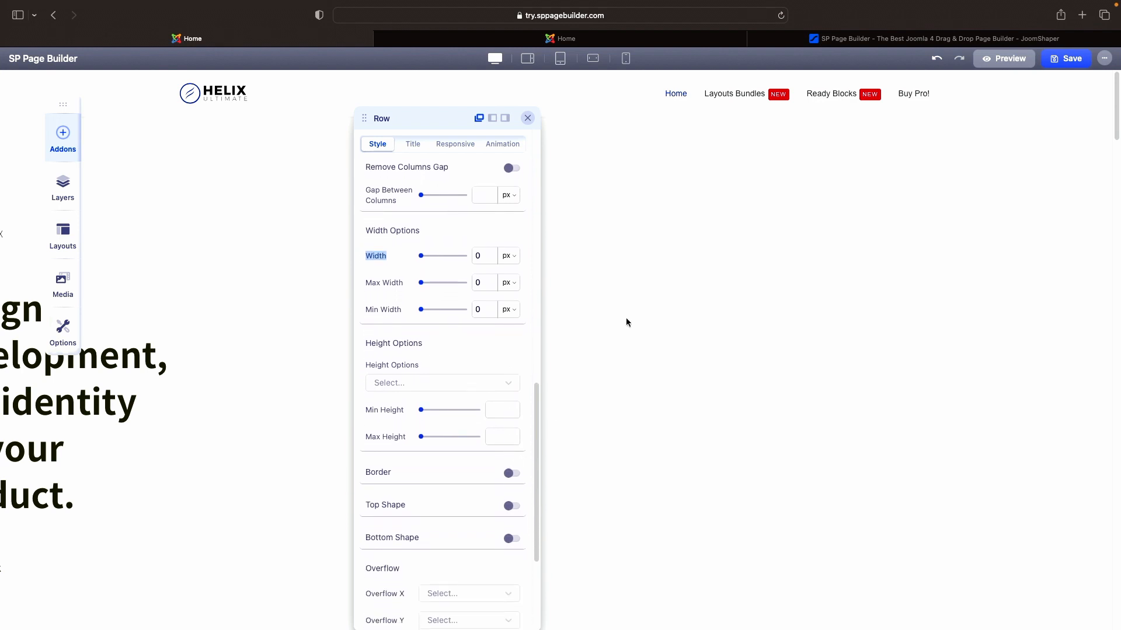
left_click(936, 59)
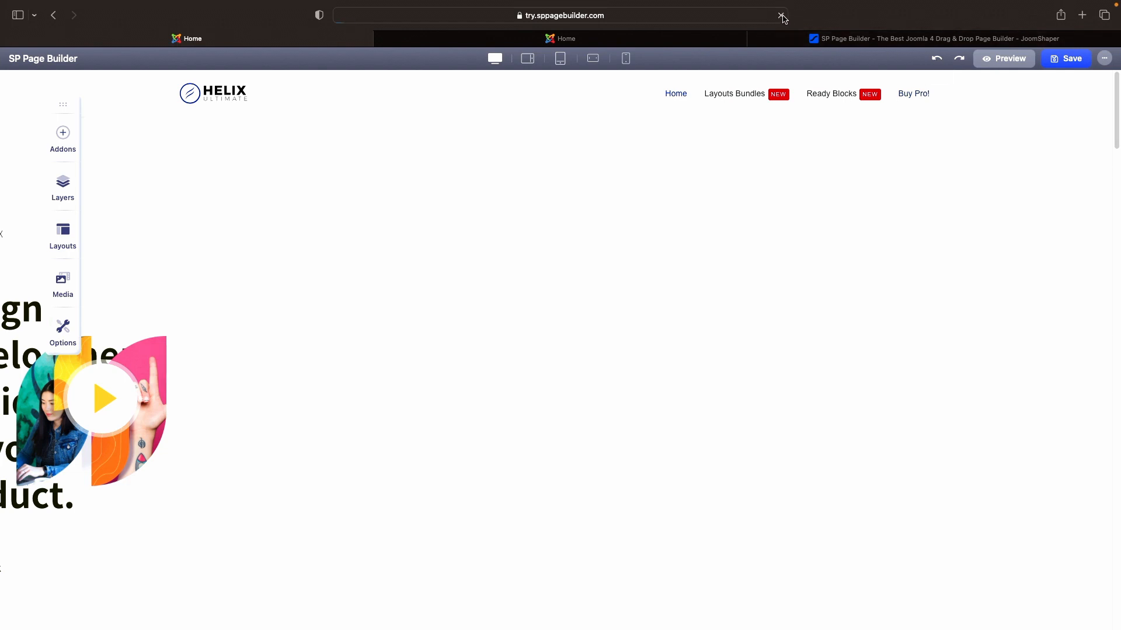
- Reload the page, leaving unsaved changes behind, and open the hero row's height options in its style settings
left_click(781, 16)
left_click(595, 239)
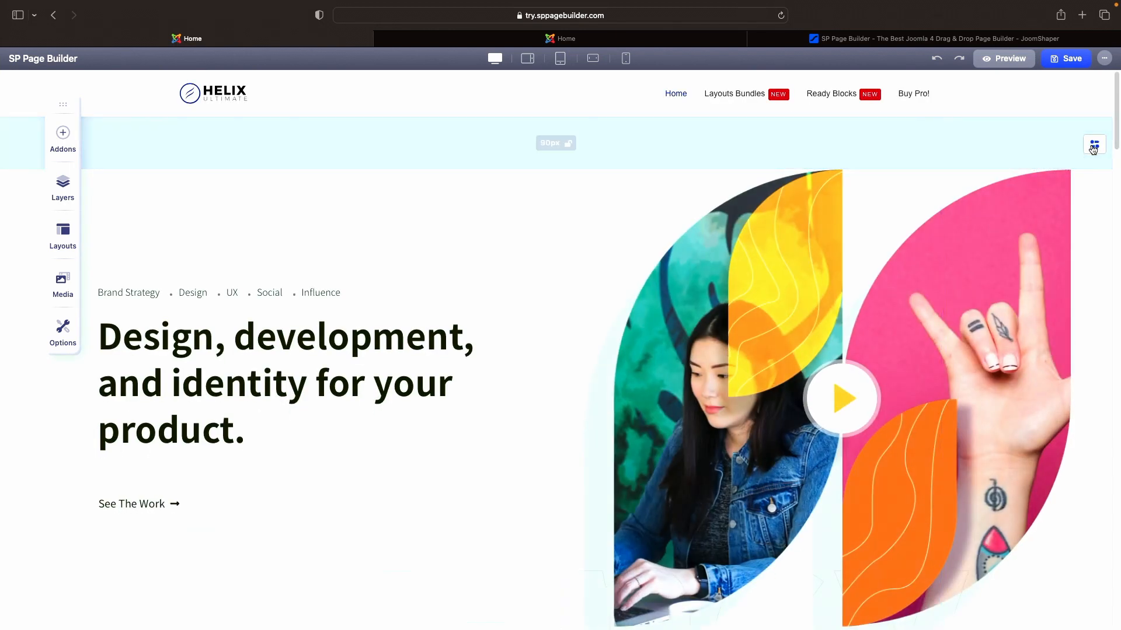
mouse_move(1094, 145)
left_click(958, 146)
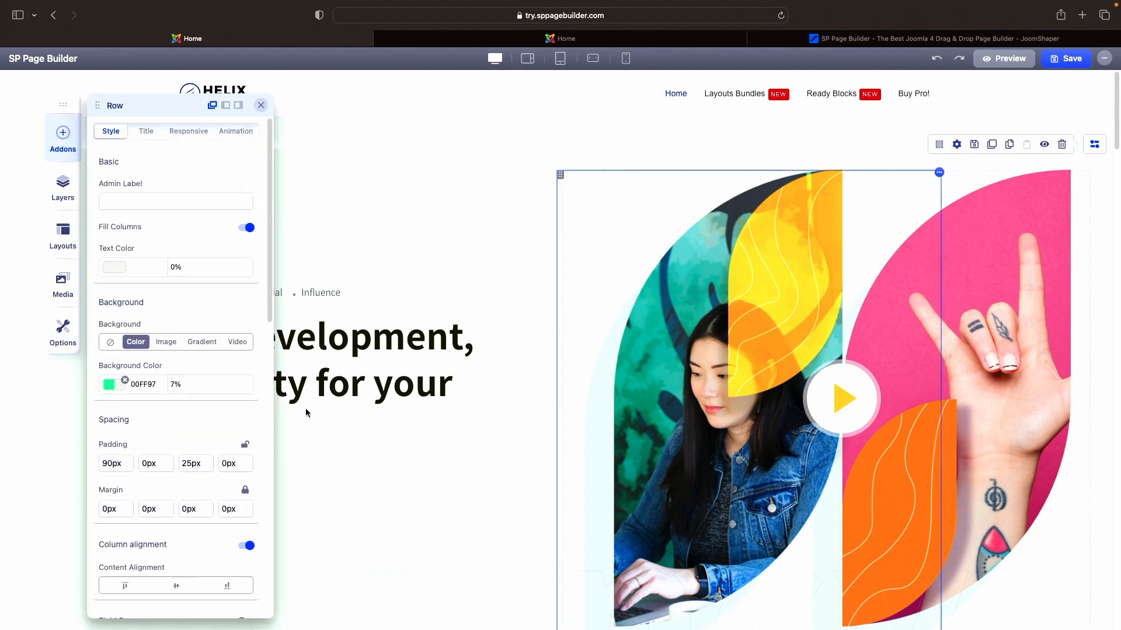
left_click_drag(164, 108, 558, 83)
scroll(575, 300, "down", 5)
scroll(574, 300, "down", 6)
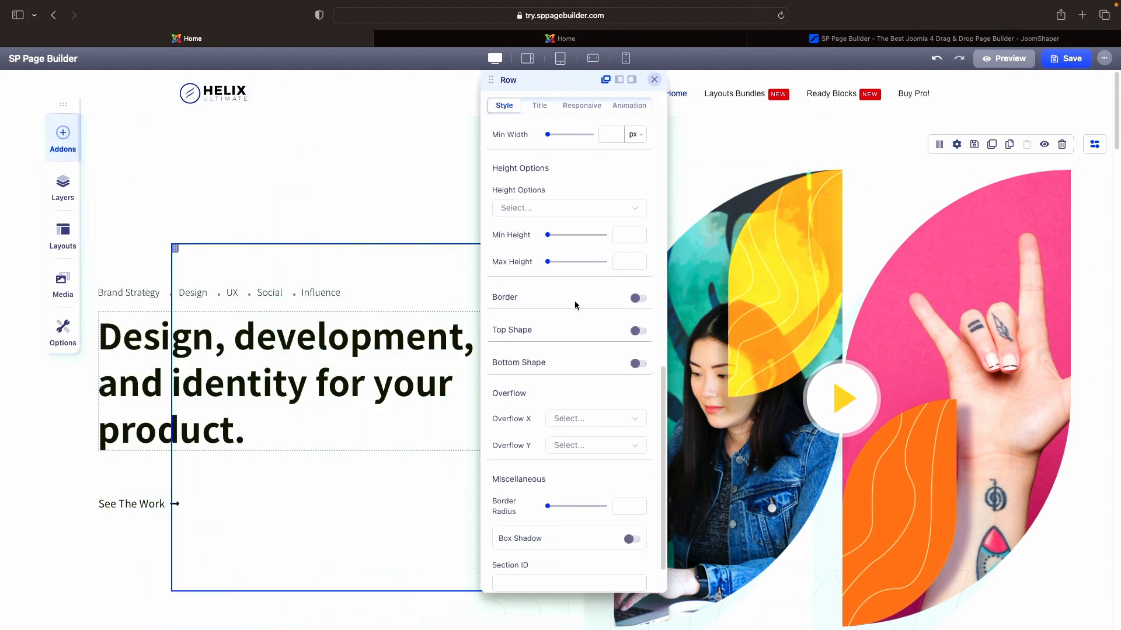
- Try the Height option on the hero row with a height of 0 and check the effect on the page
left_click(544, 221)
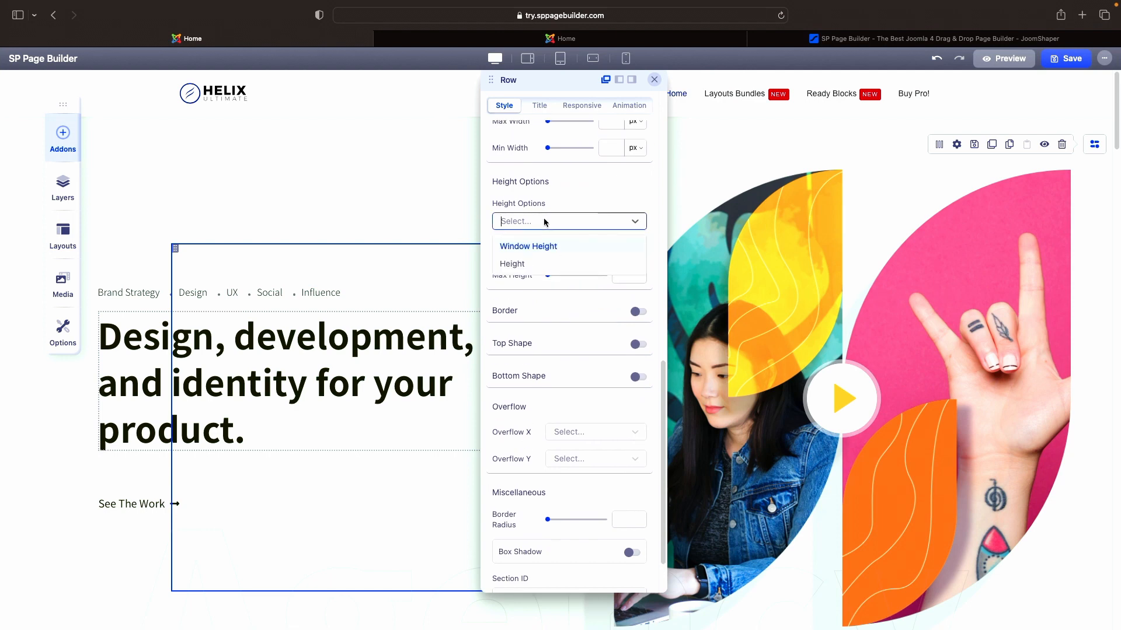
left_click(548, 264)
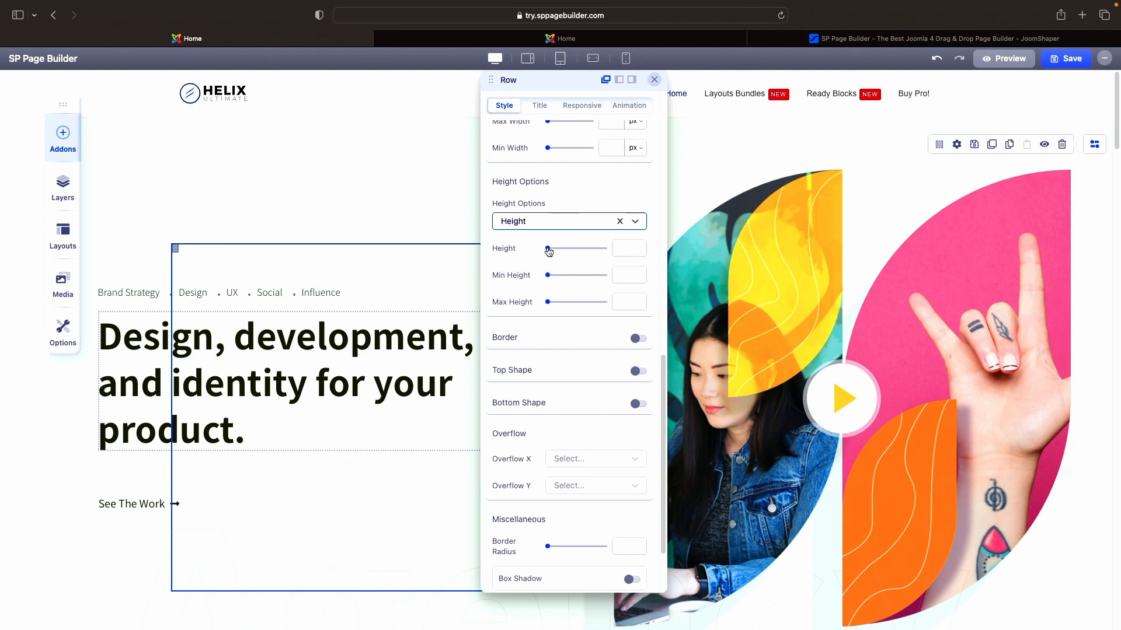
left_click_drag(548, 251, 541, 252)
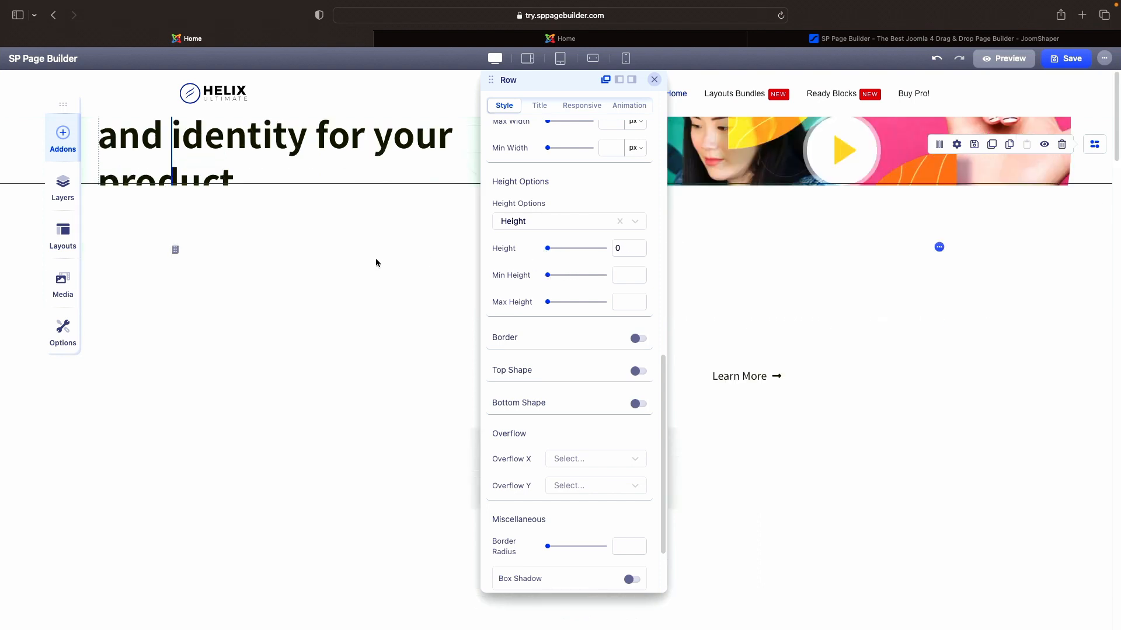
scroll(376, 259, "down", 5)
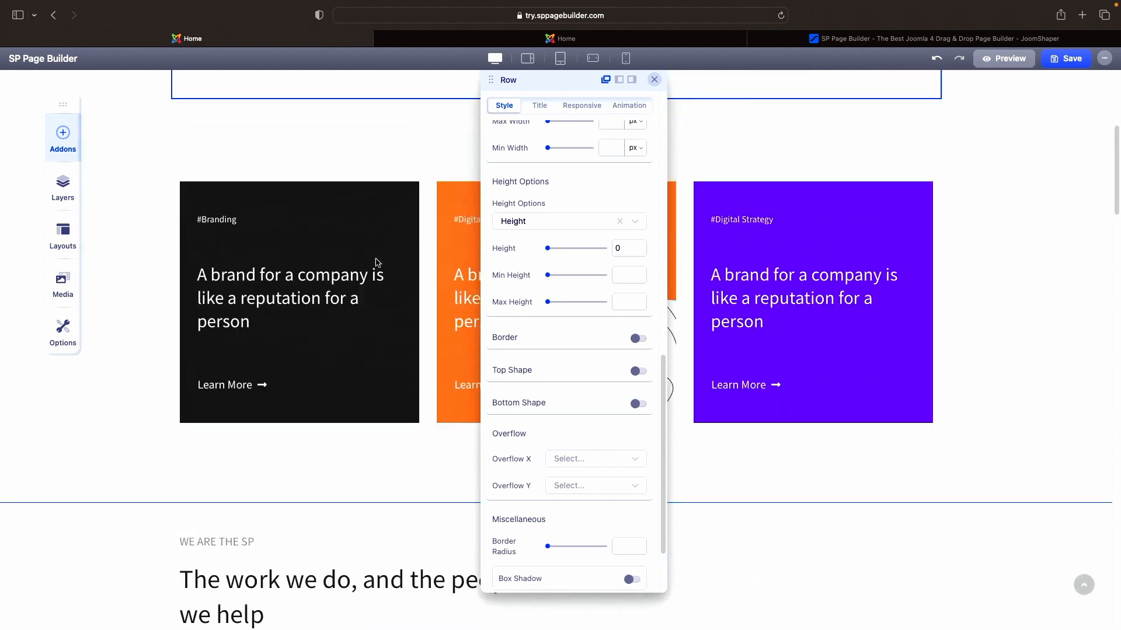
scroll(376, 263, "up", 5)
scroll(548, 329, "down", 1)
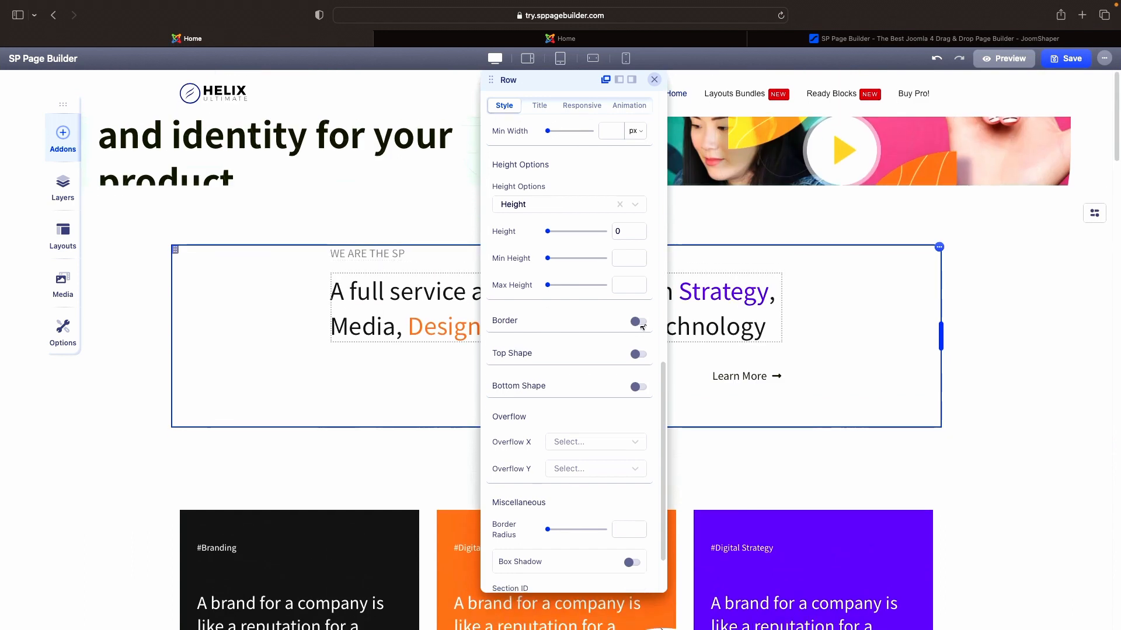
- Try the row's border and top shape settings, and discard all unsaved changes by reloading the page
left_click(640, 322)
left_click(640, 323)
left_click(638, 354)
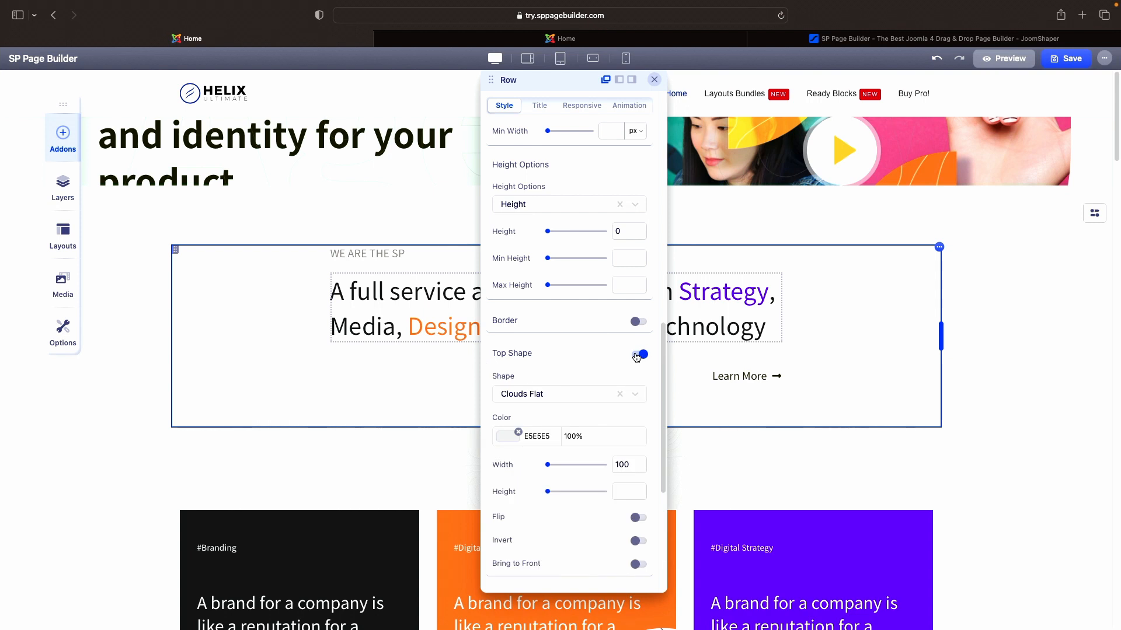
left_click(781, 16)
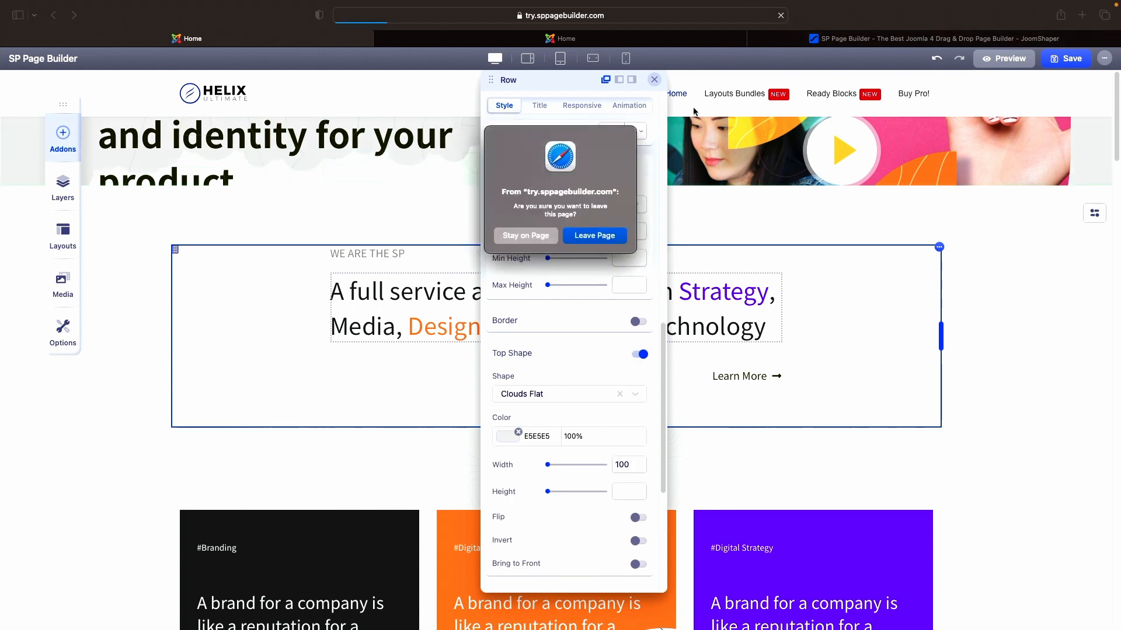
left_click(592, 232)
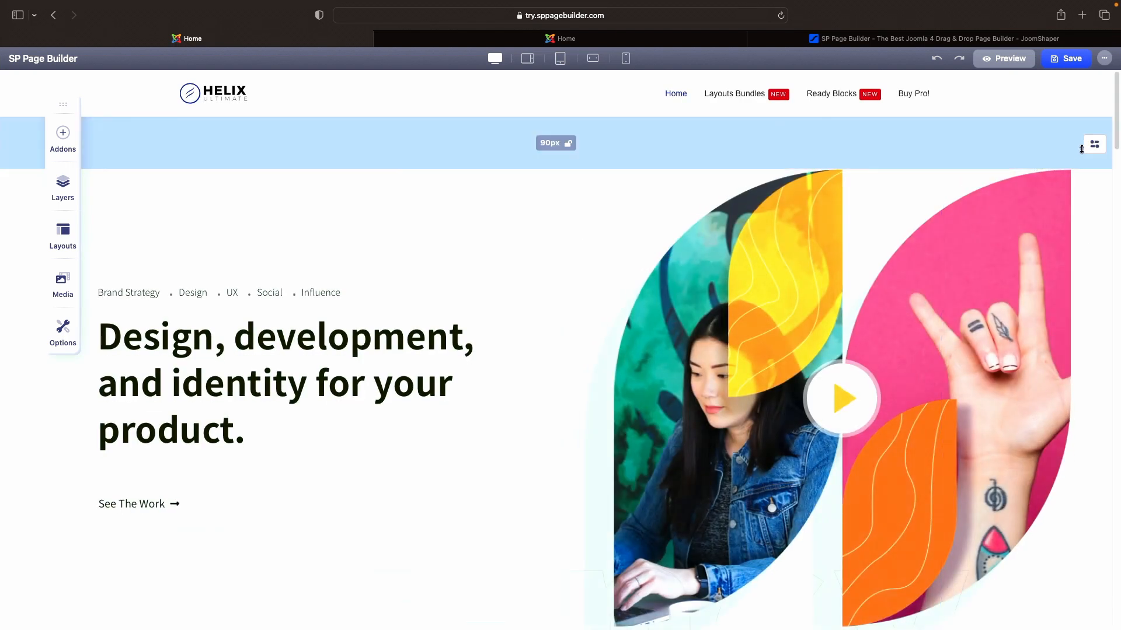
- Reopen the hero row's style settings and enable Top Shape
left_click(957, 144)
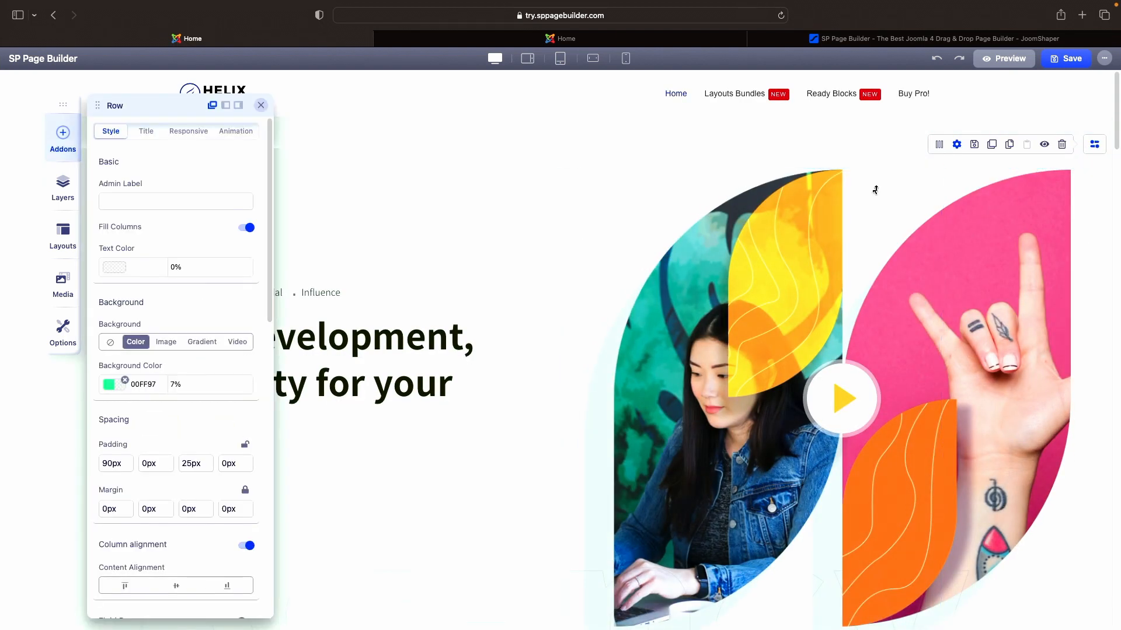
left_click_drag(165, 106, 637, 87)
scroll(669, 284, "down", 15)
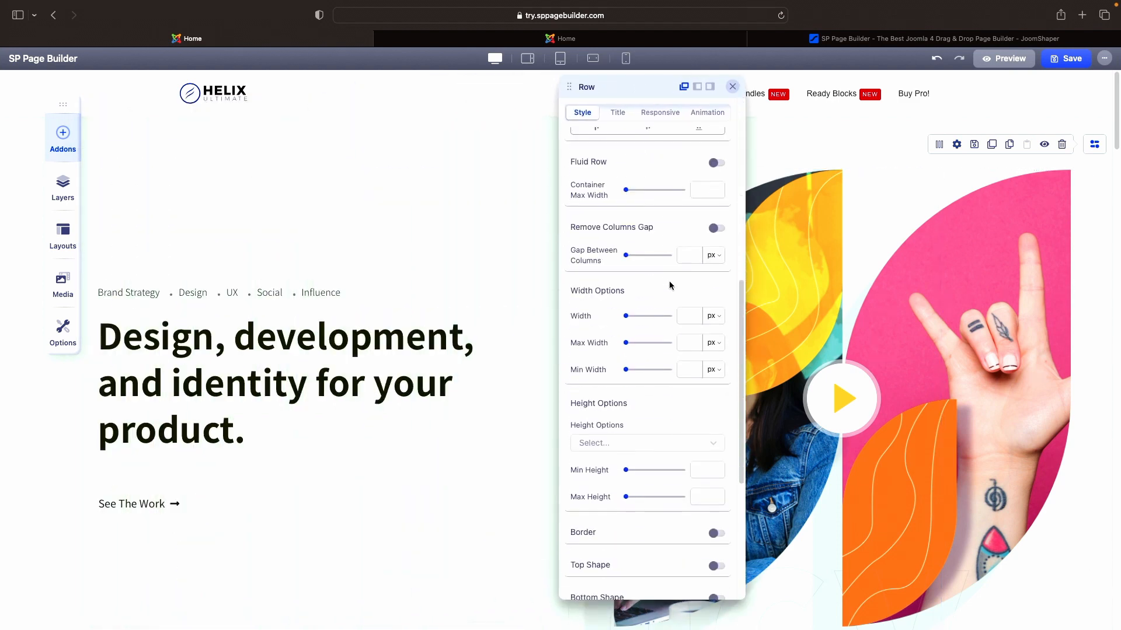
scroll(669, 284, "down", 5)
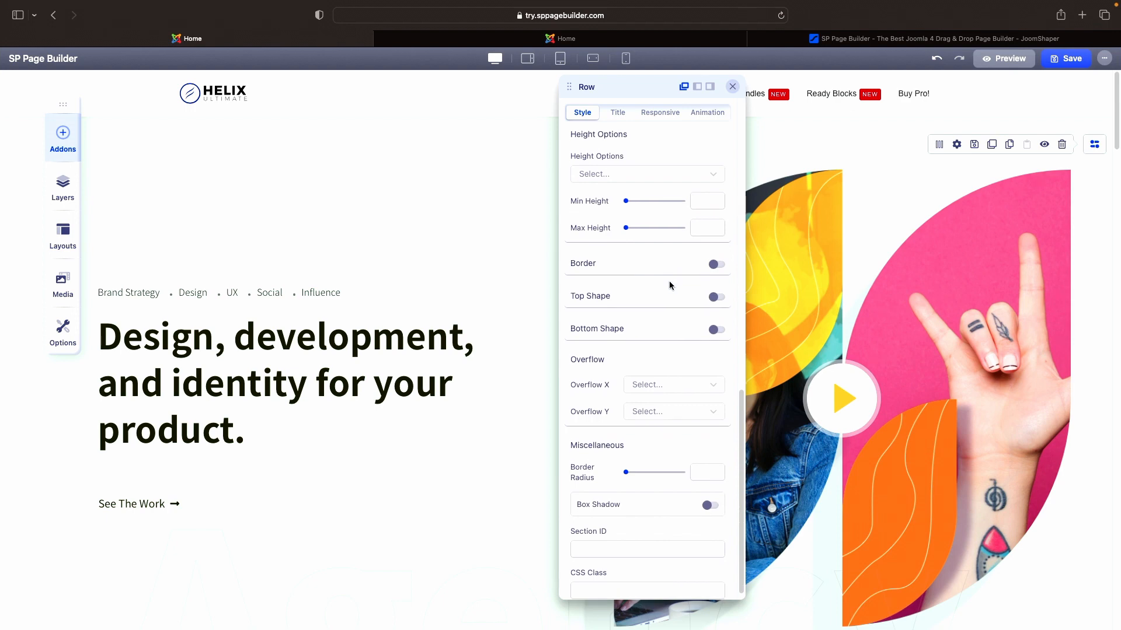
left_click(716, 288)
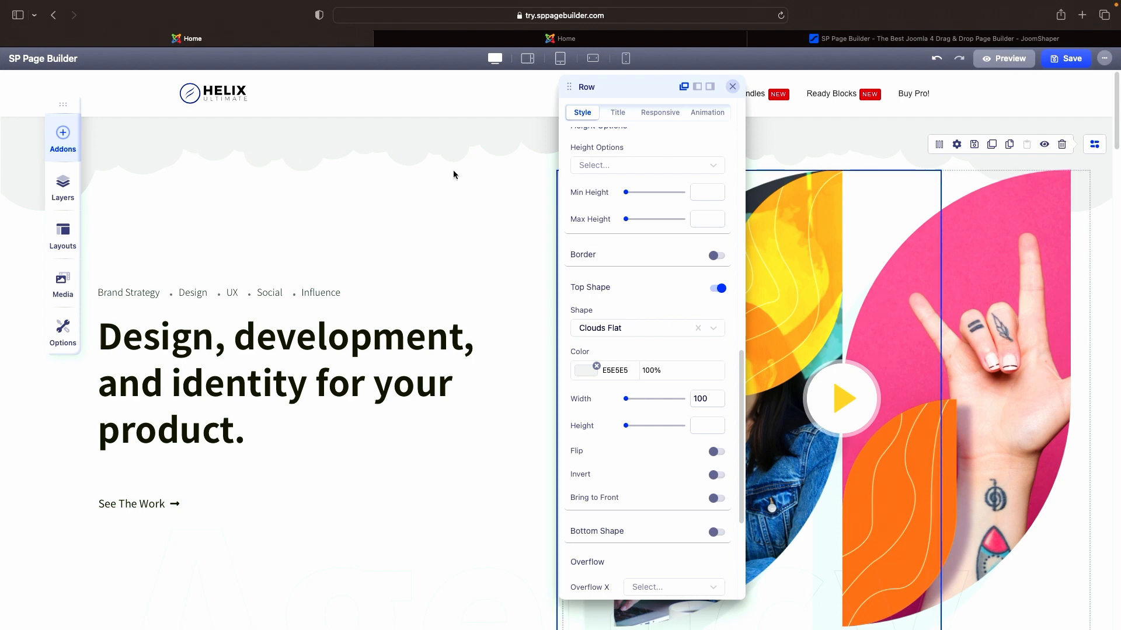
- Try dark red 740D0D and near-black 050505 as the top shape's color, and reduce its opacity to 8%
double_click(615, 371)
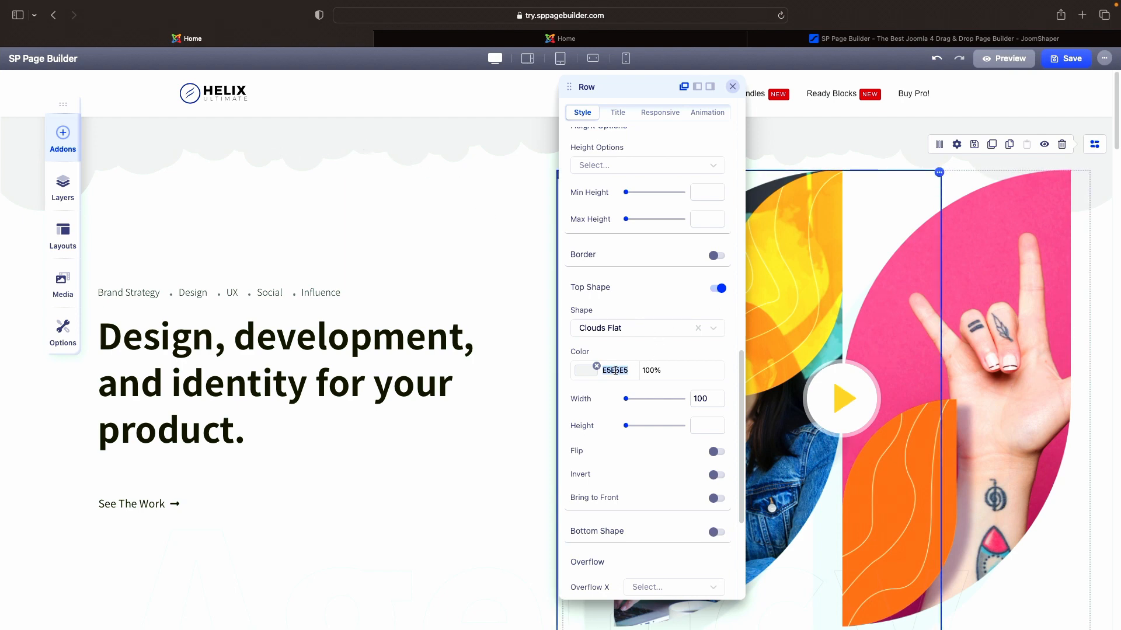
left_click(585, 370)
left_click(495, 371)
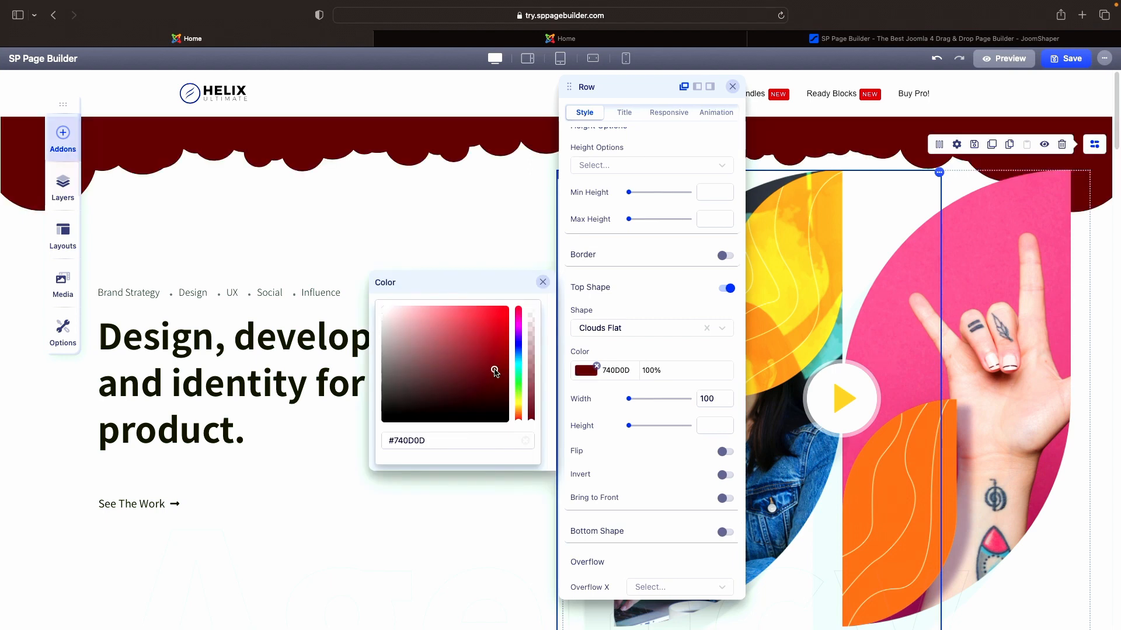
left_click_drag(494, 371, 382, 420)
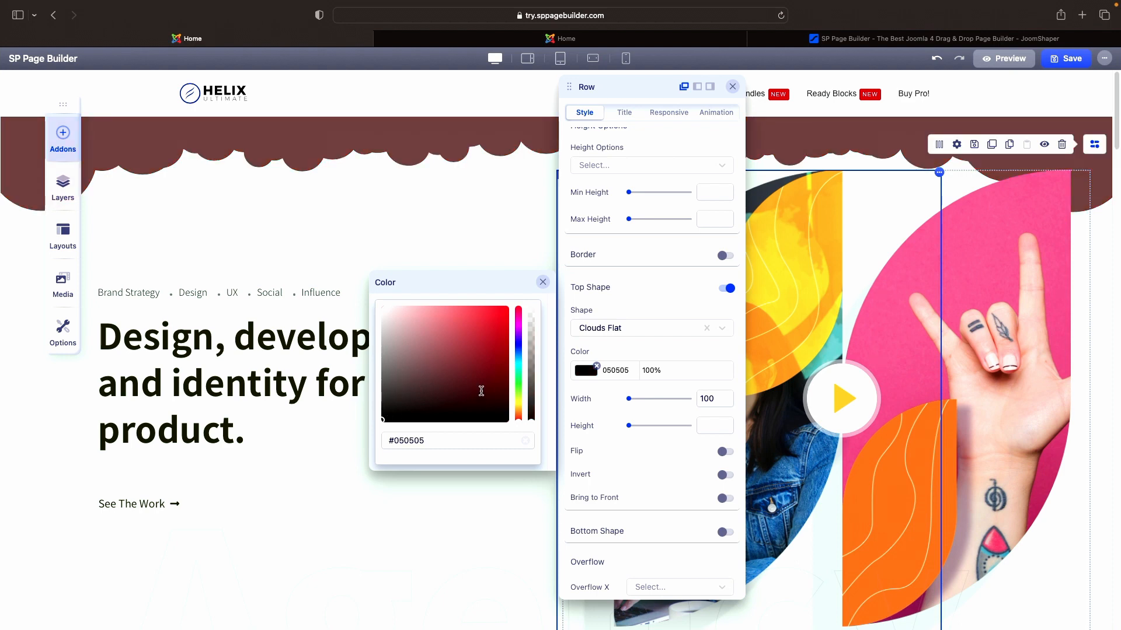
left_click(519, 376)
left_click_drag(532, 425, 530, 316)
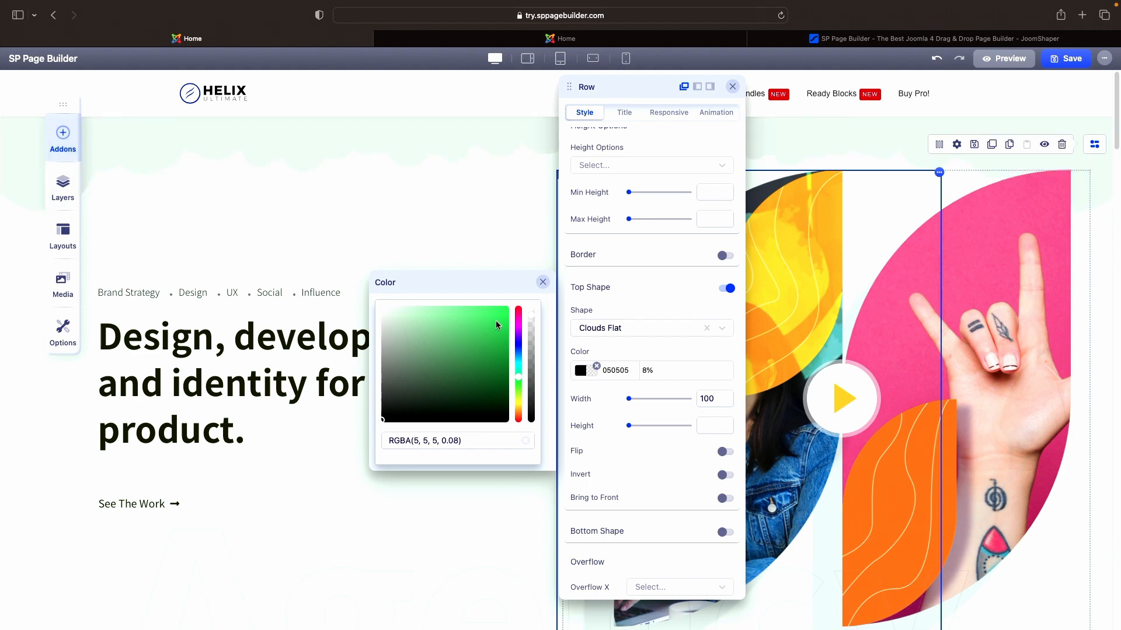
- Set the top shape's color to bright cyan 15EFF6 at 100% opacity
left_click(497, 310)
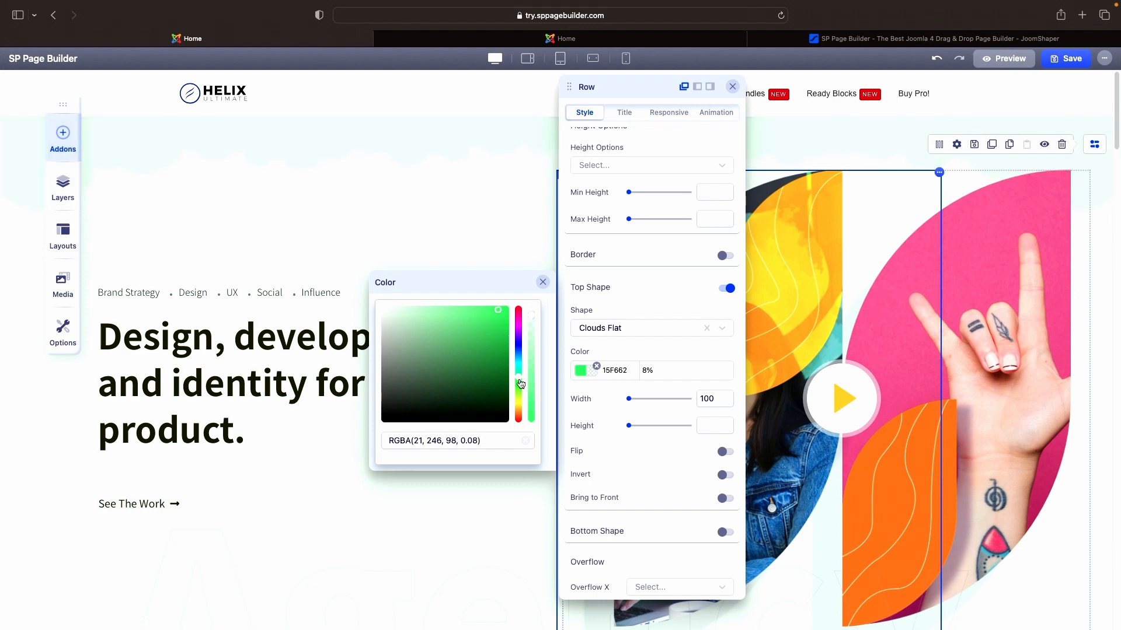
left_click(519, 380)
left_click_drag(520, 381, 530, 432)
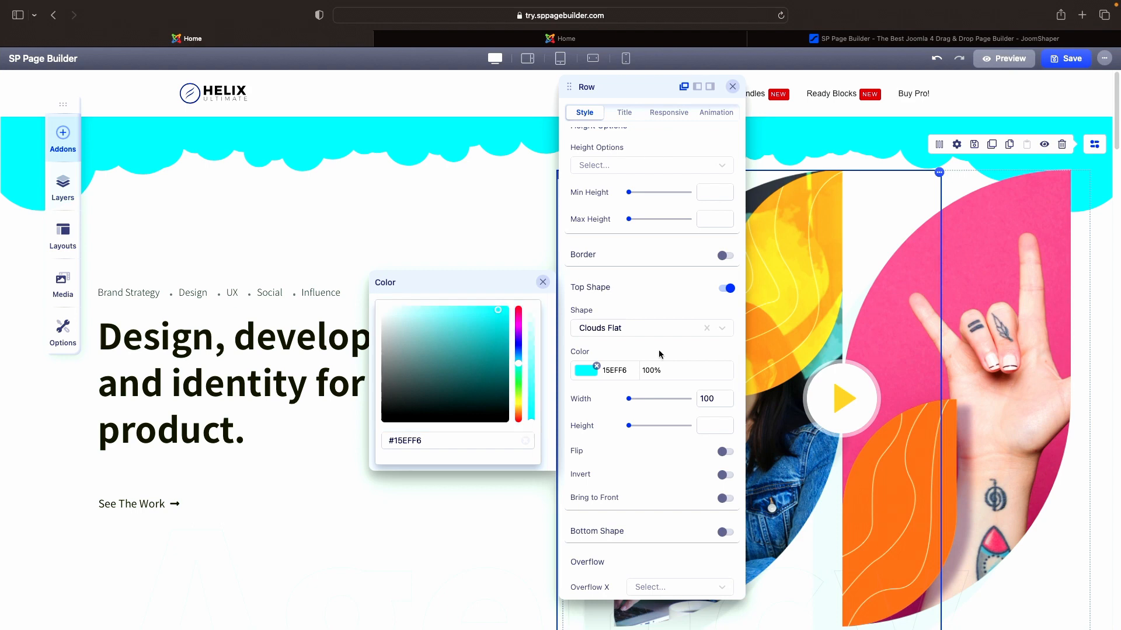
- Try the Paper Torn and Shaggy shapes for the row's top shape
left_click(724, 331)
scroll(654, 397, "down", 3)
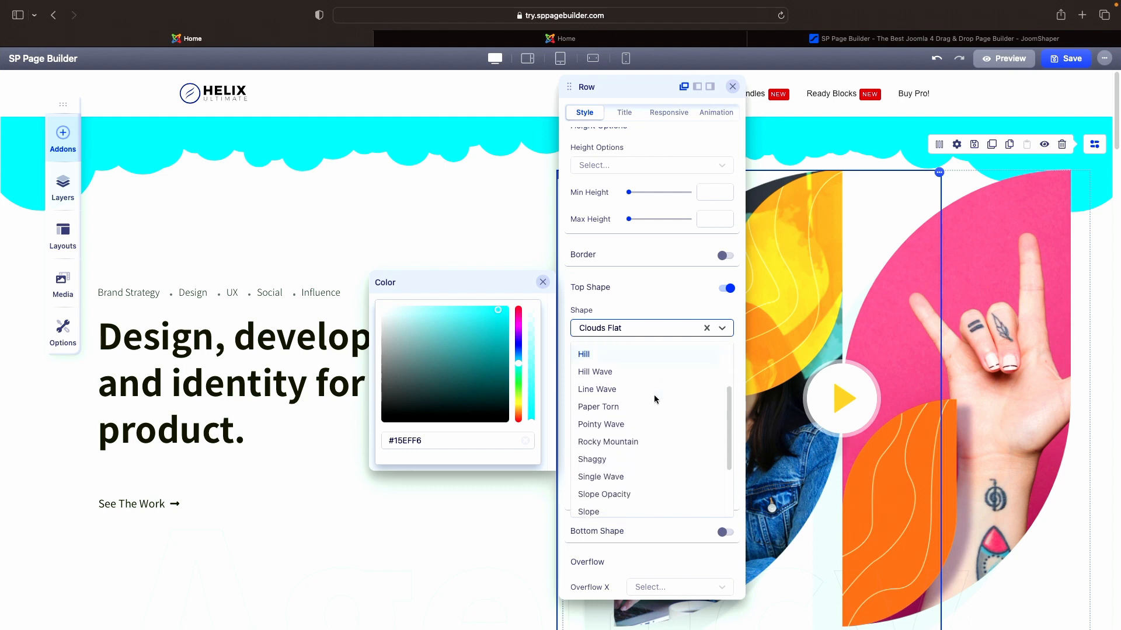
left_click(609, 407)
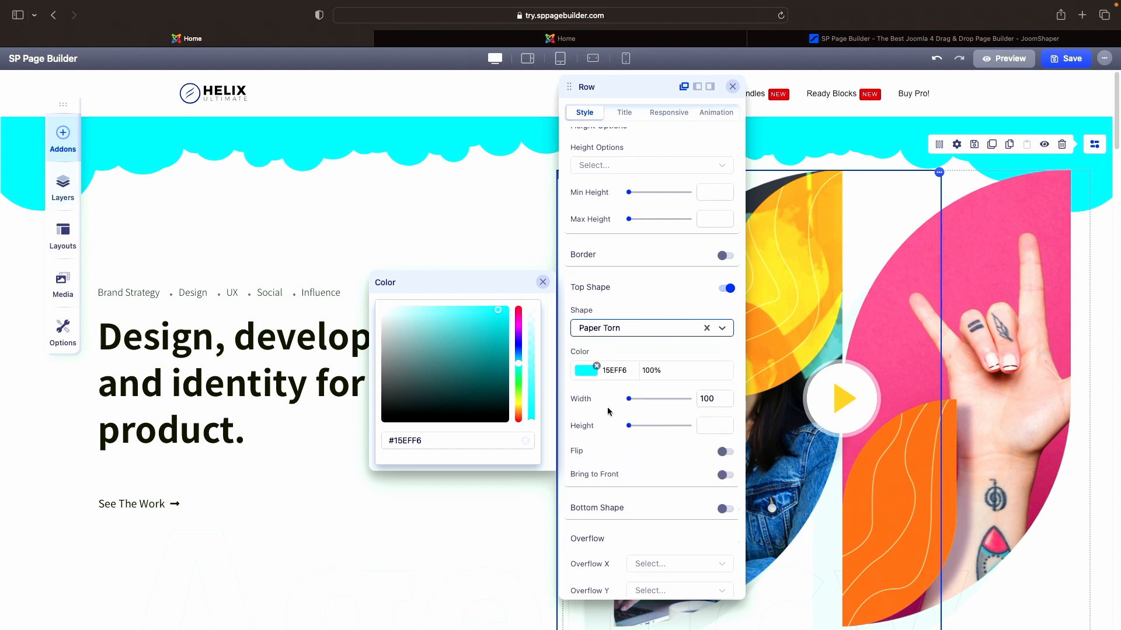
left_click(724, 331)
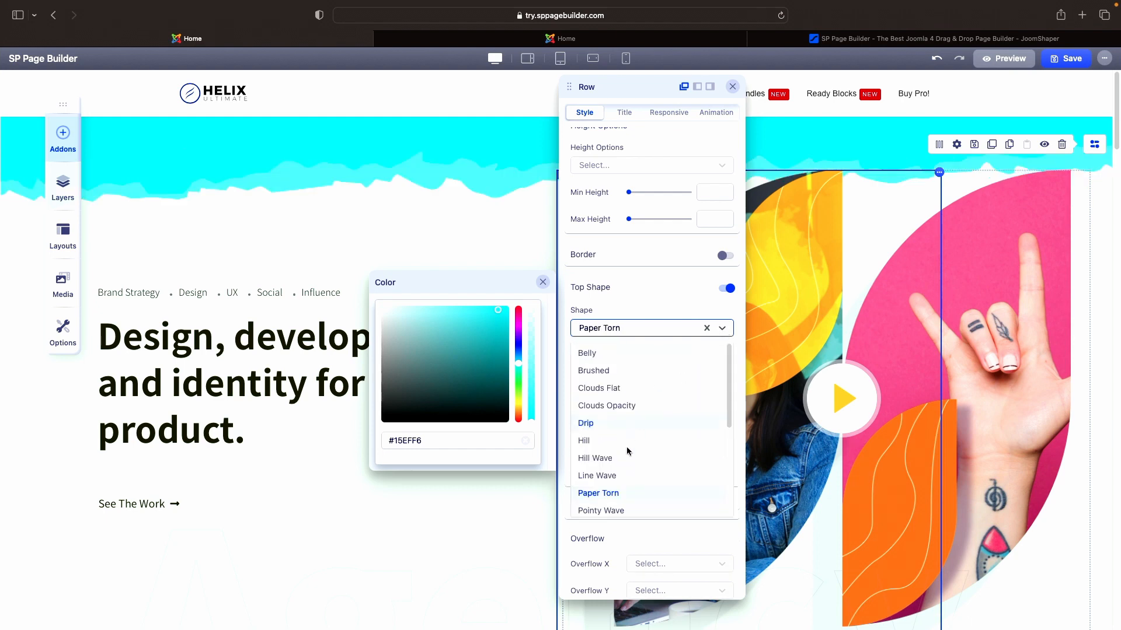
scroll(625, 453, "down", 3)
left_click(599, 470)
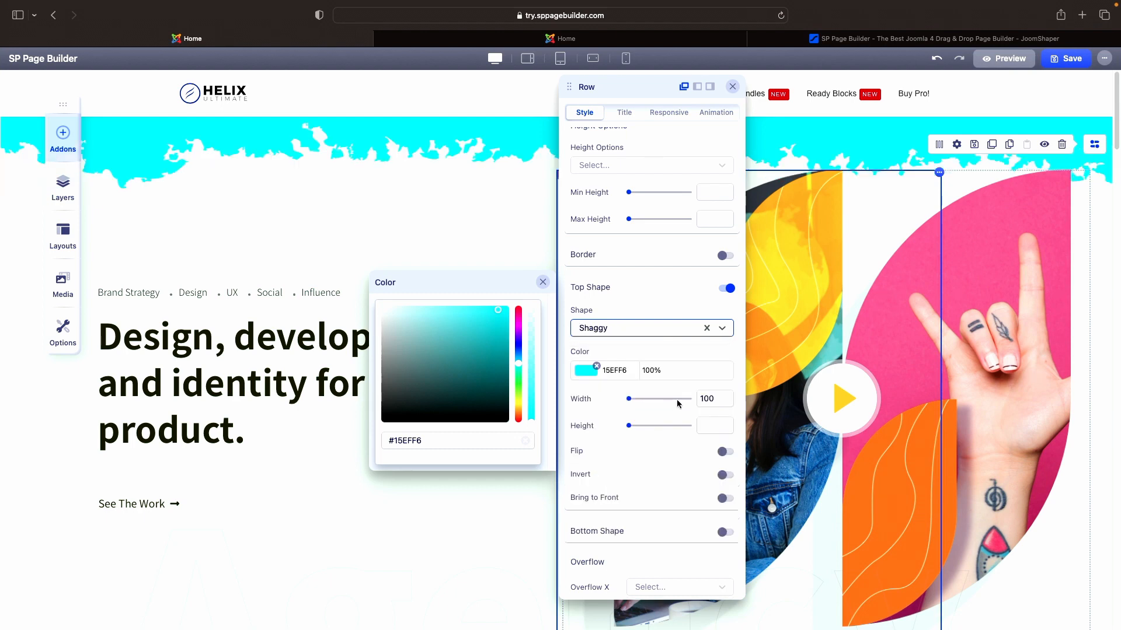
- Change the row's top shape to Wavy Opacity, close the color picker and review the hero row
left_click(723, 331)
scroll(658, 416, "down", 5)
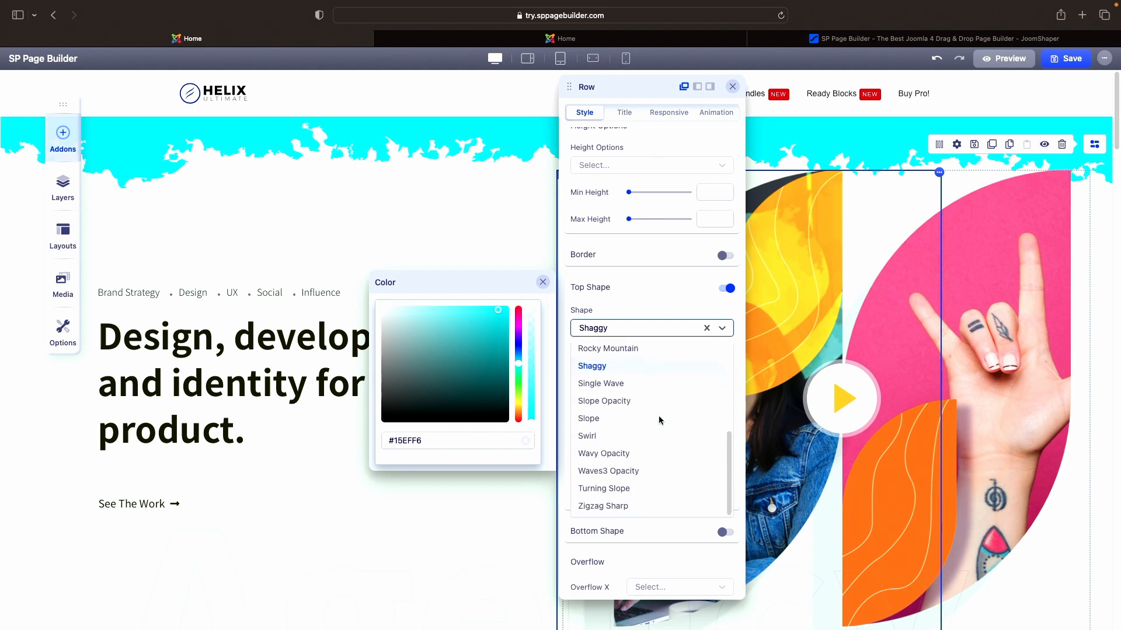
left_click(616, 450)
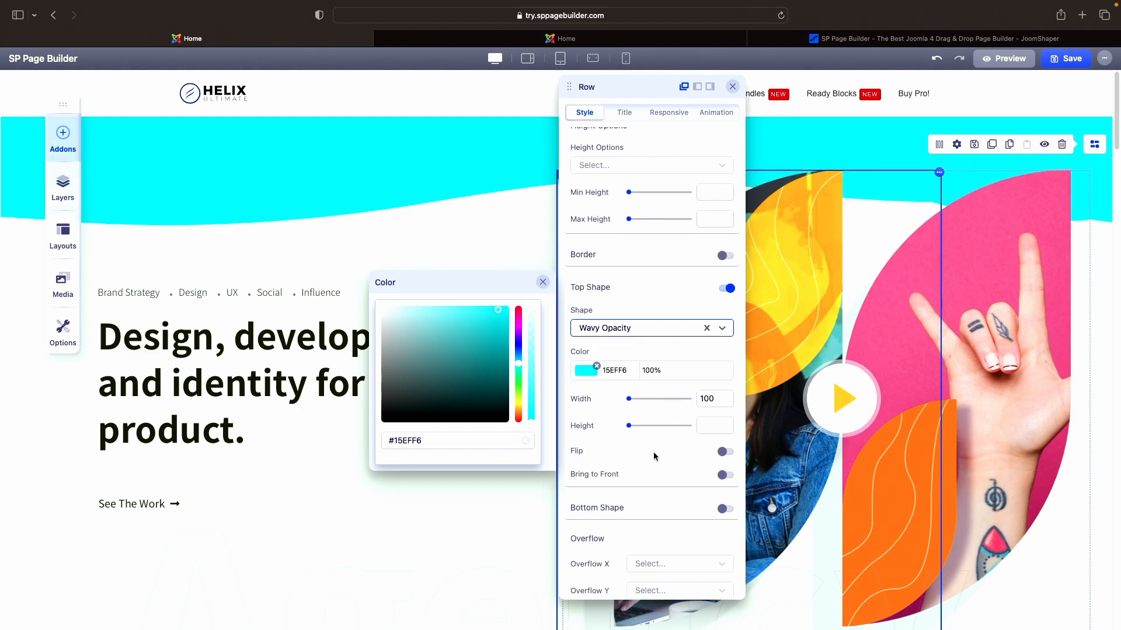
left_click(544, 283)
scroll(471, 358, "down", 2)
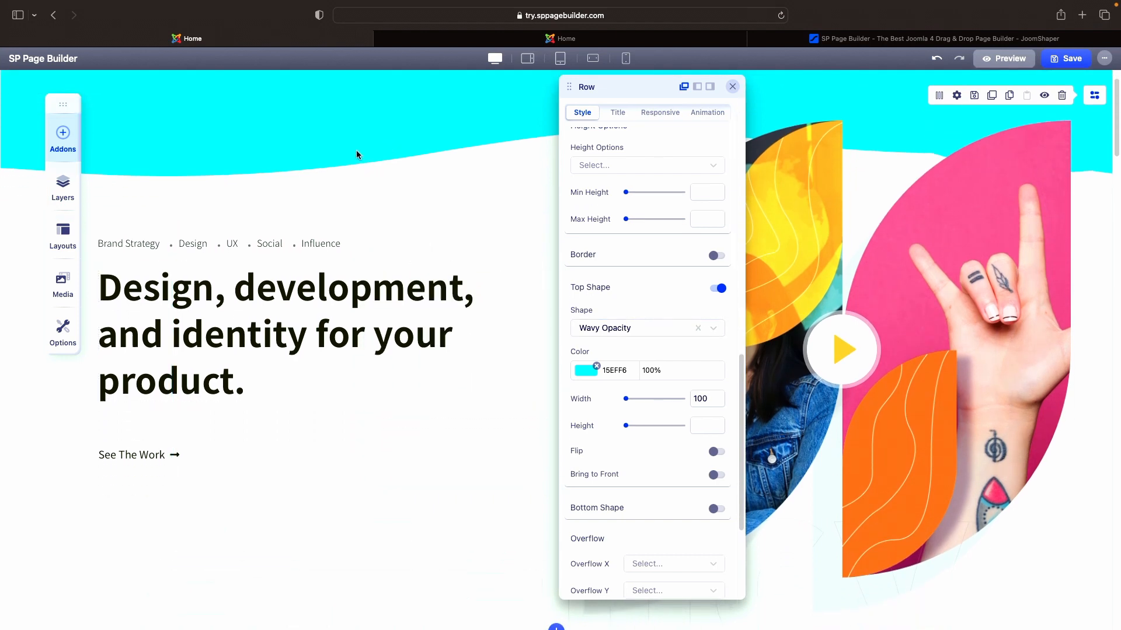
scroll(356, 153, "down", 2)
scroll(356, 151, "up", 1)
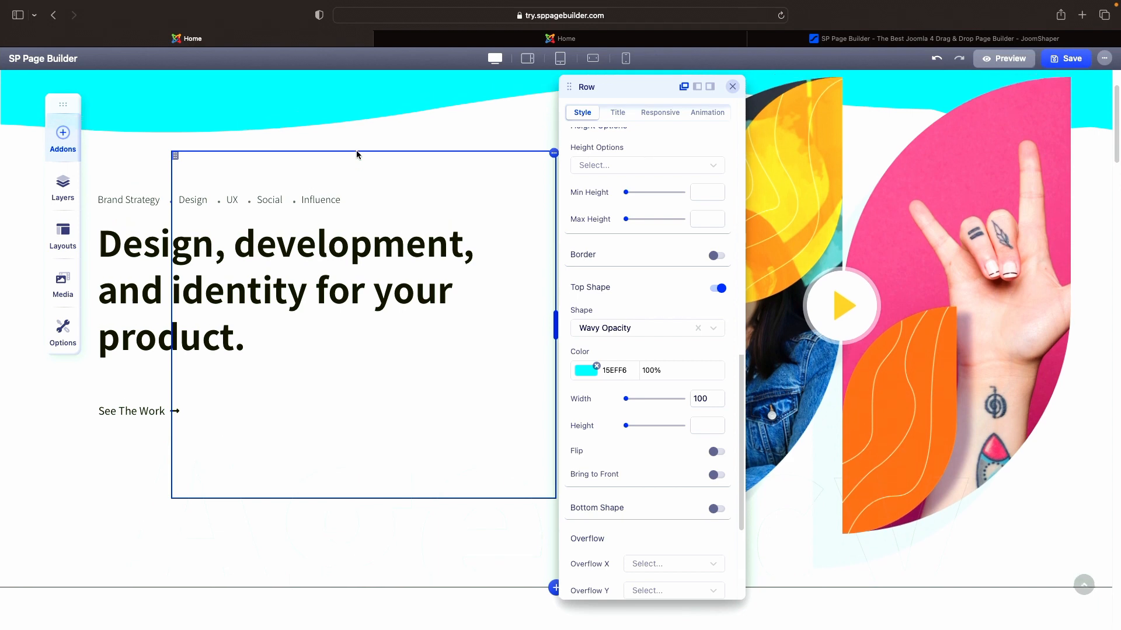
- Enable Bottom Shape on the hero row and set its shape to Line Wave
left_click(717, 509)
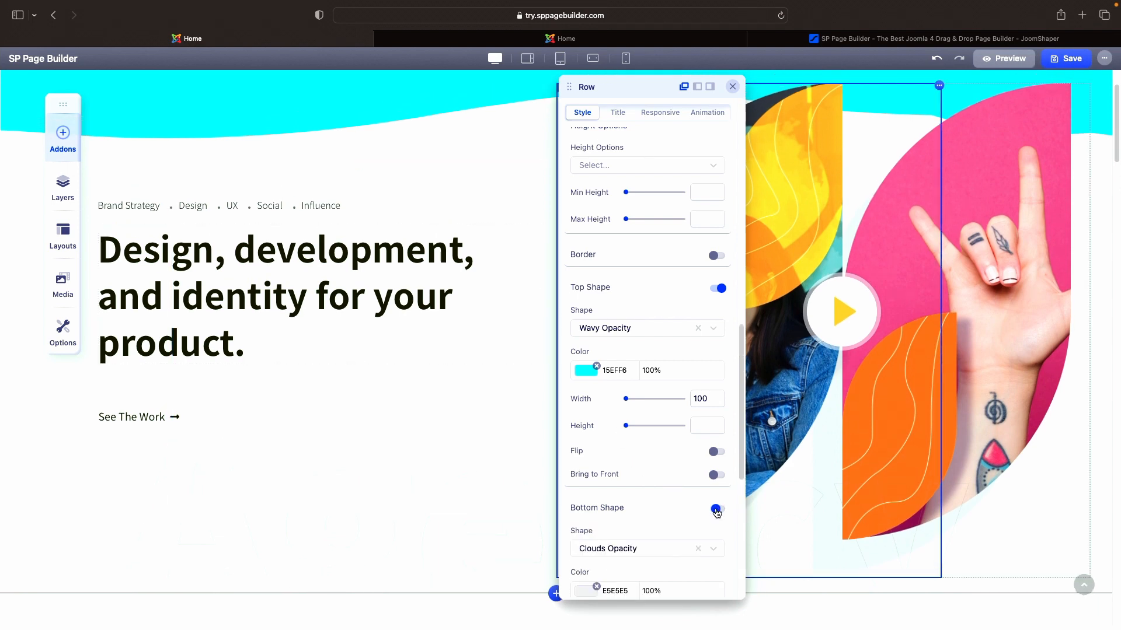
scroll(674, 477, "down", 2)
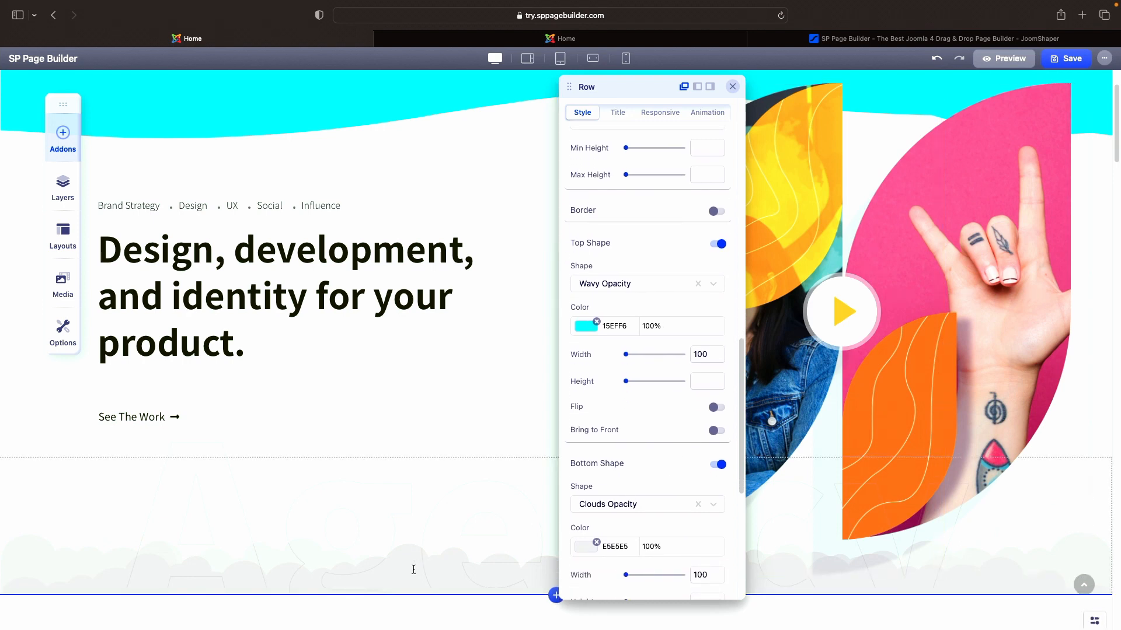
left_click(712, 505)
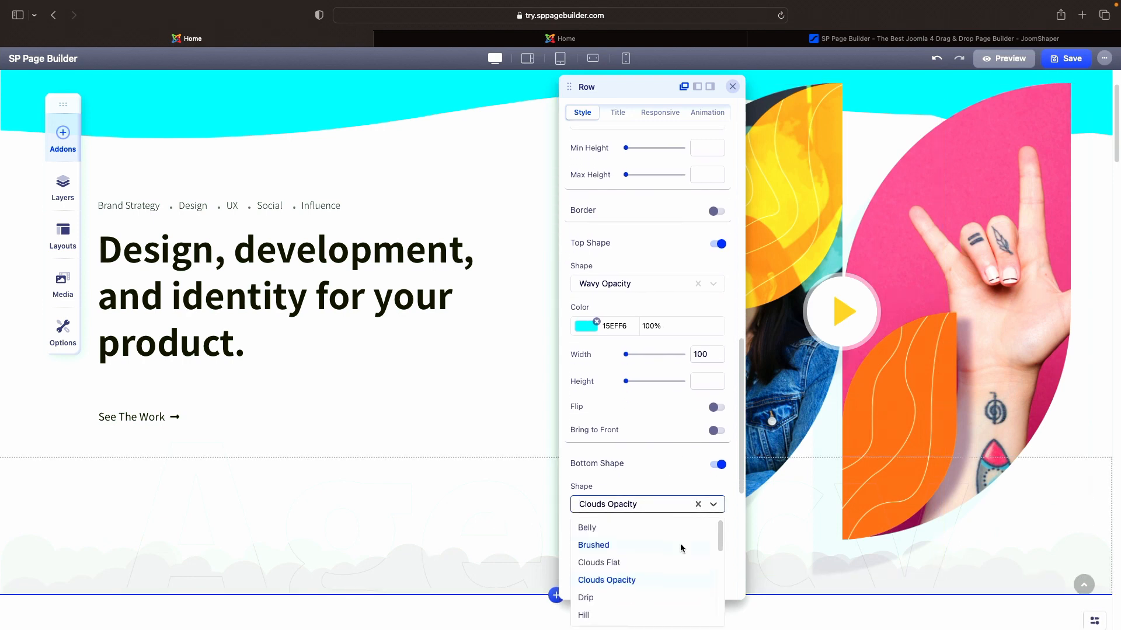
scroll(681, 549, "down", 3)
left_click(608, 541)
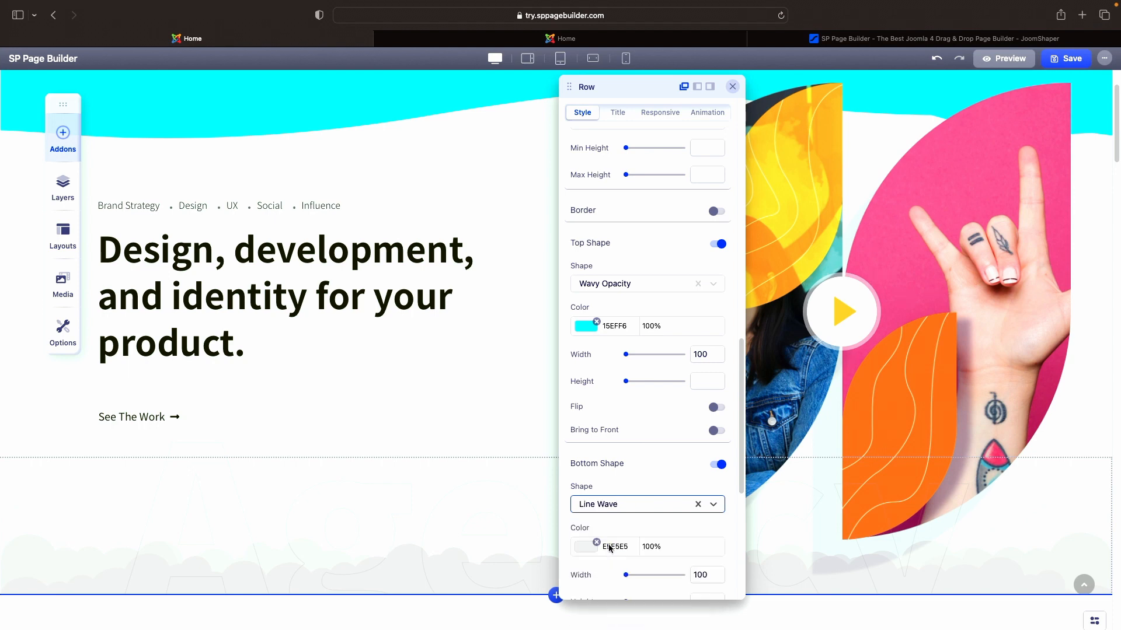
- Change the hero row's bottom shape to Rocky Mountain
left_click(711, 504)
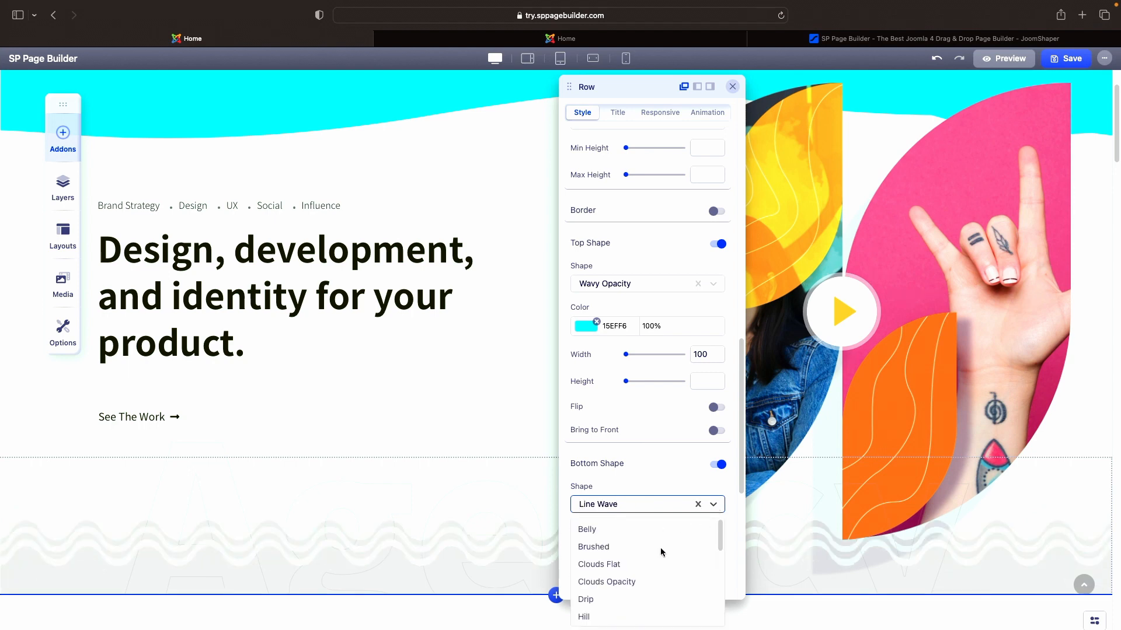
scroll(660, 549, "down", 5)
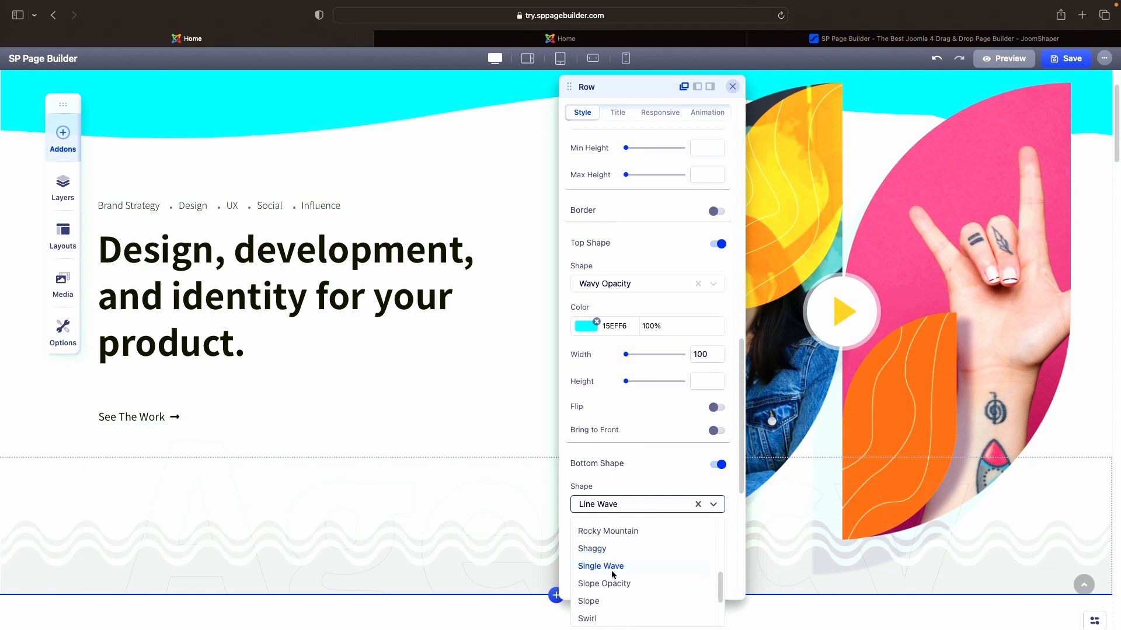
left_click(623, 536)
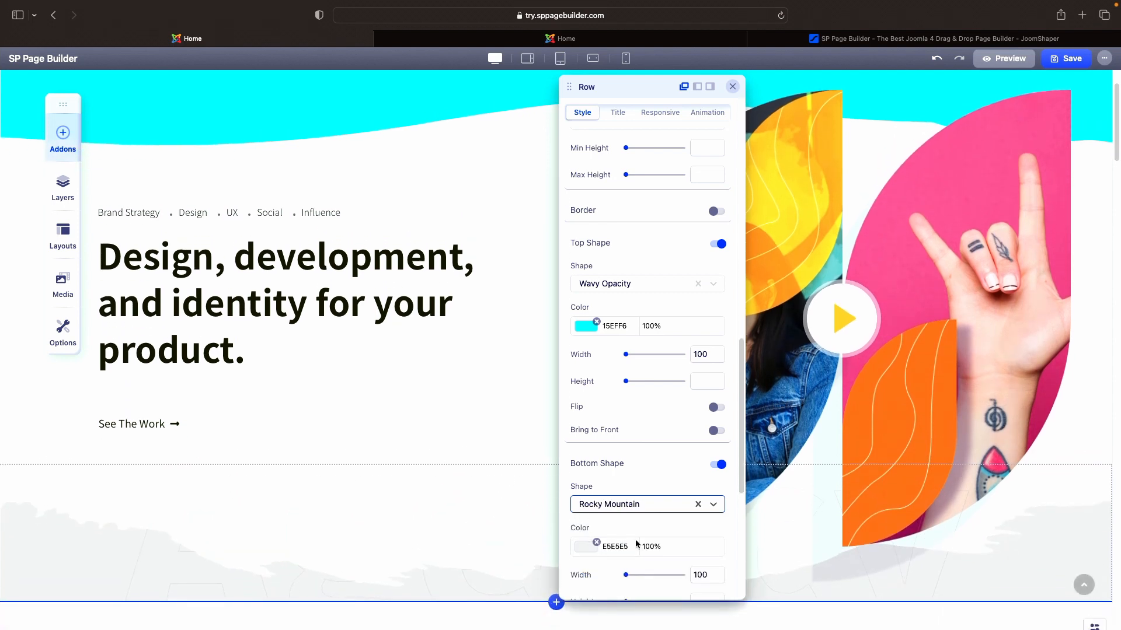
- Set the bottom shape's color to dark red 830808 at 73% opacity and close the color picker and row settings
scroll(637, 543, "down", 2)
left_click(590, 513)
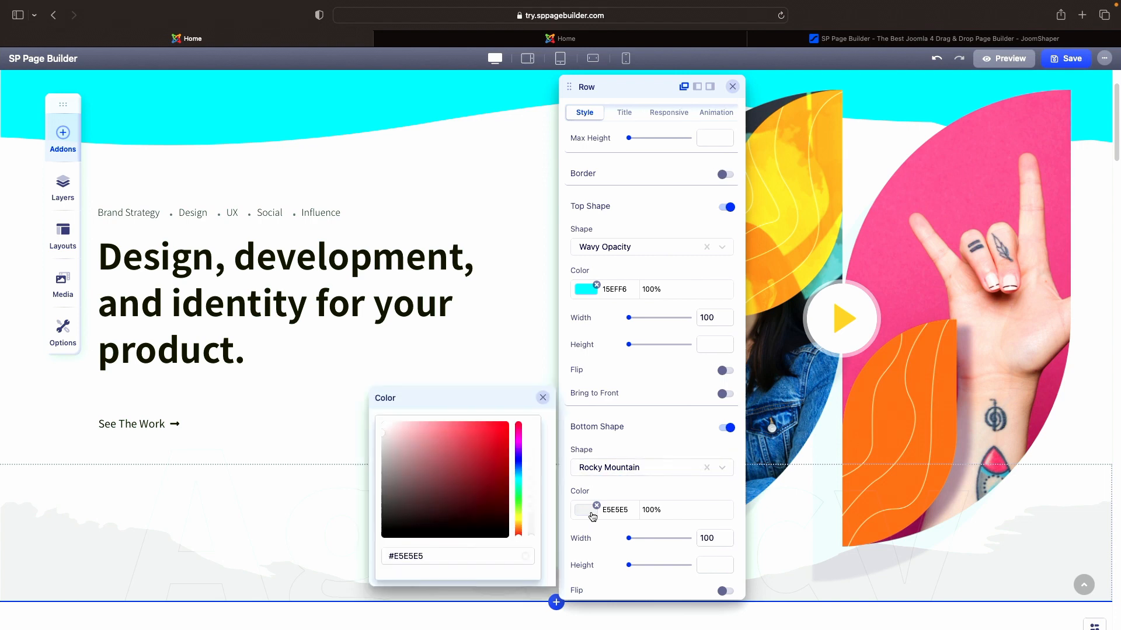
left_click(502, 479)
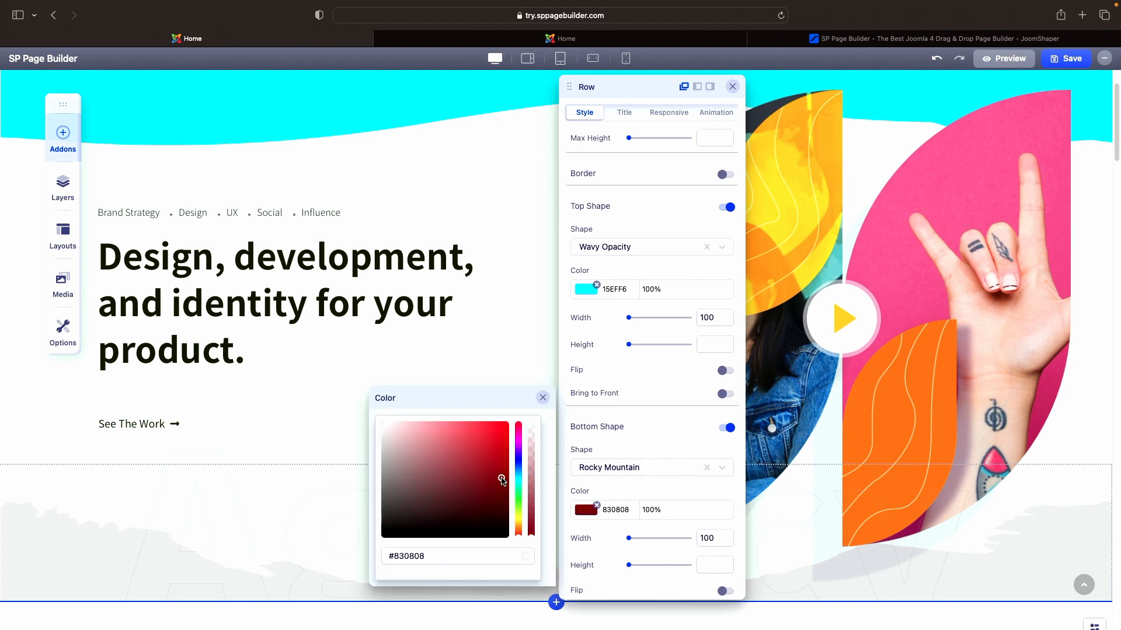
left_click(531, 533)
left_click_drag(532, 533, 531, 507)
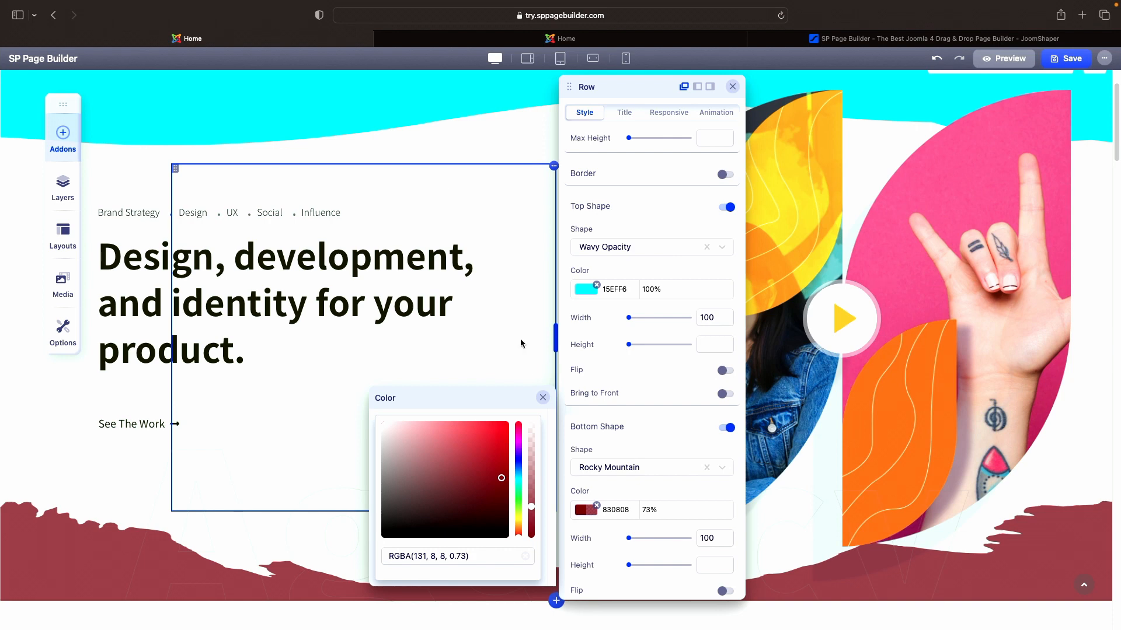
left_click(543, 398)
scroll(691, 444, "down", 2)
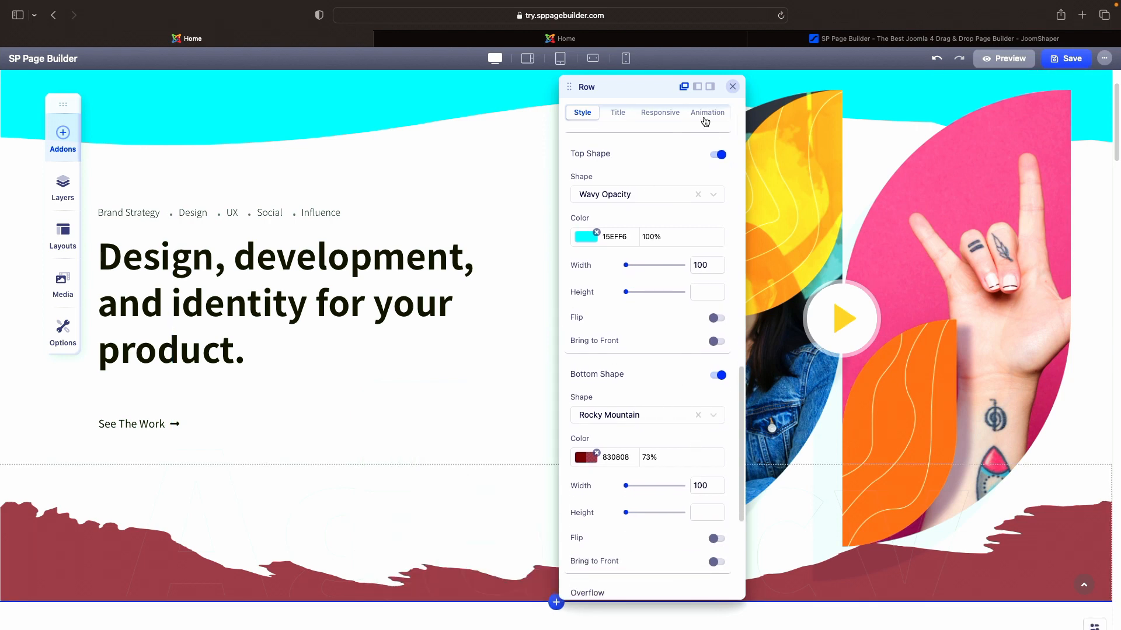
left_click(733, 88)
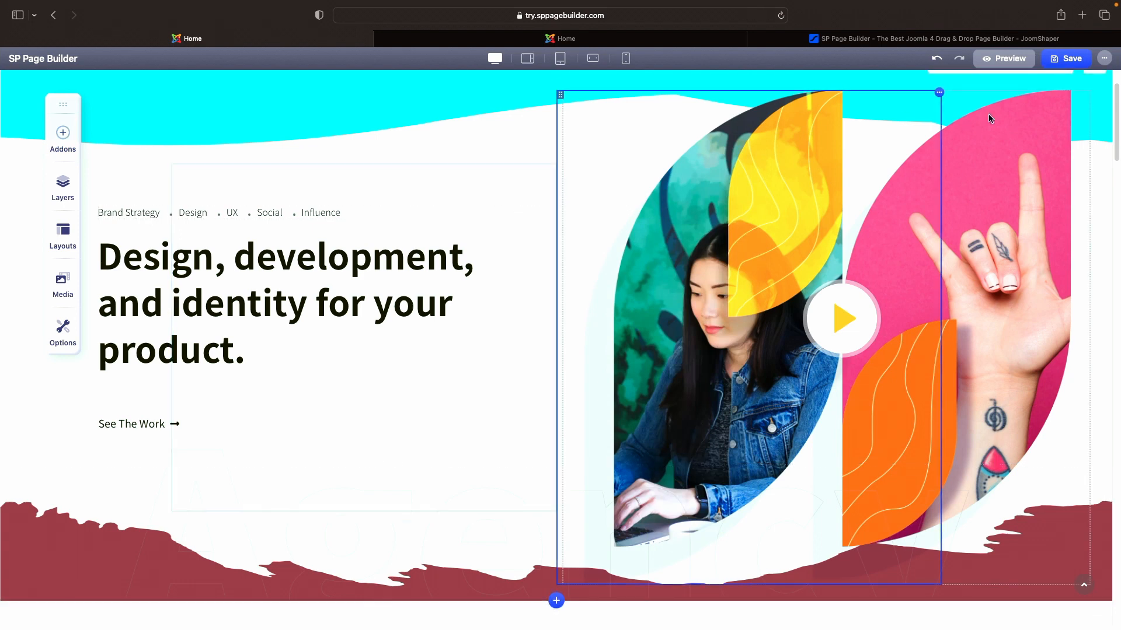
- Reopen the hero row's settings and turn off both Top Shape and Bottom Shape
scroll(1060, 159, "up", 1)
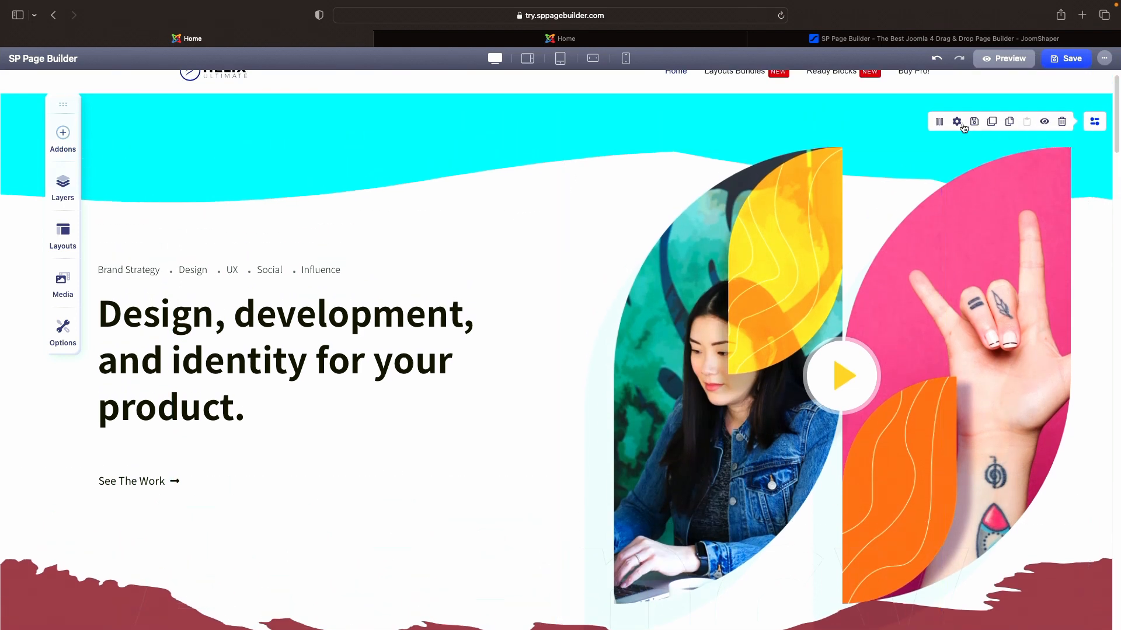
left_click(957, 121)
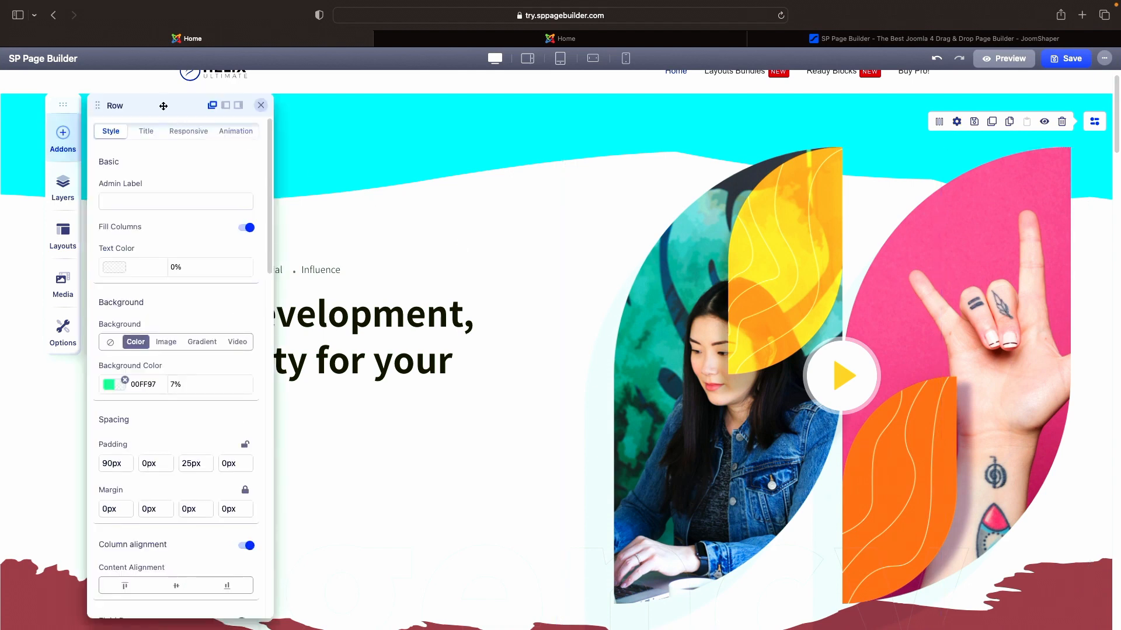
left_click_drag(163, 105, 495, 84)
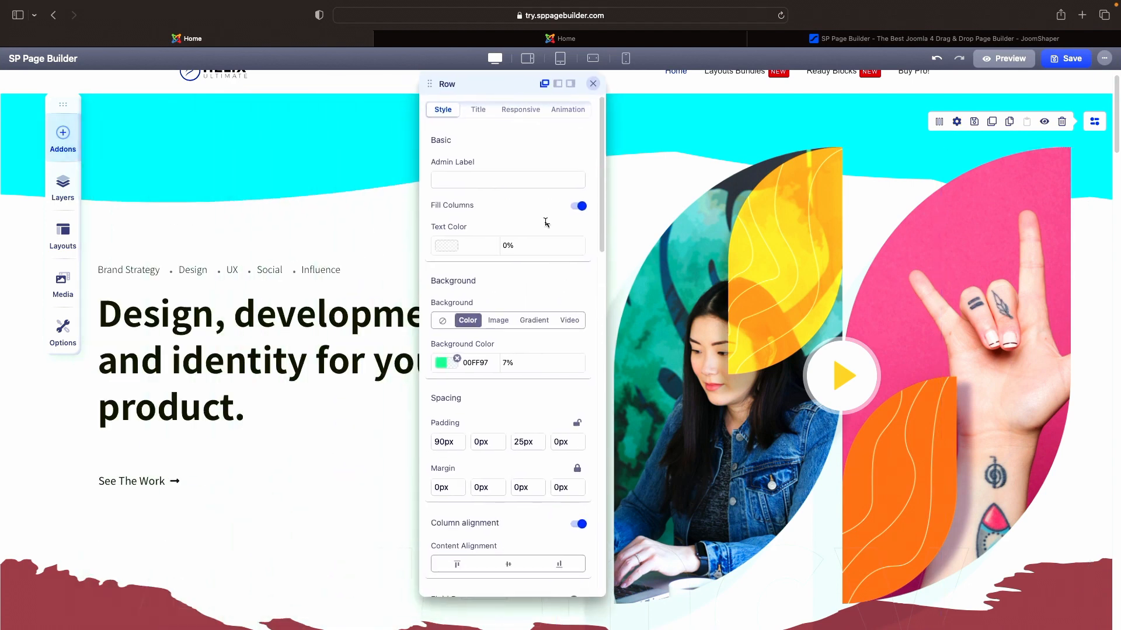
scroll(566, 275, "down", 5)
scroll(567, 275, "down", 10)
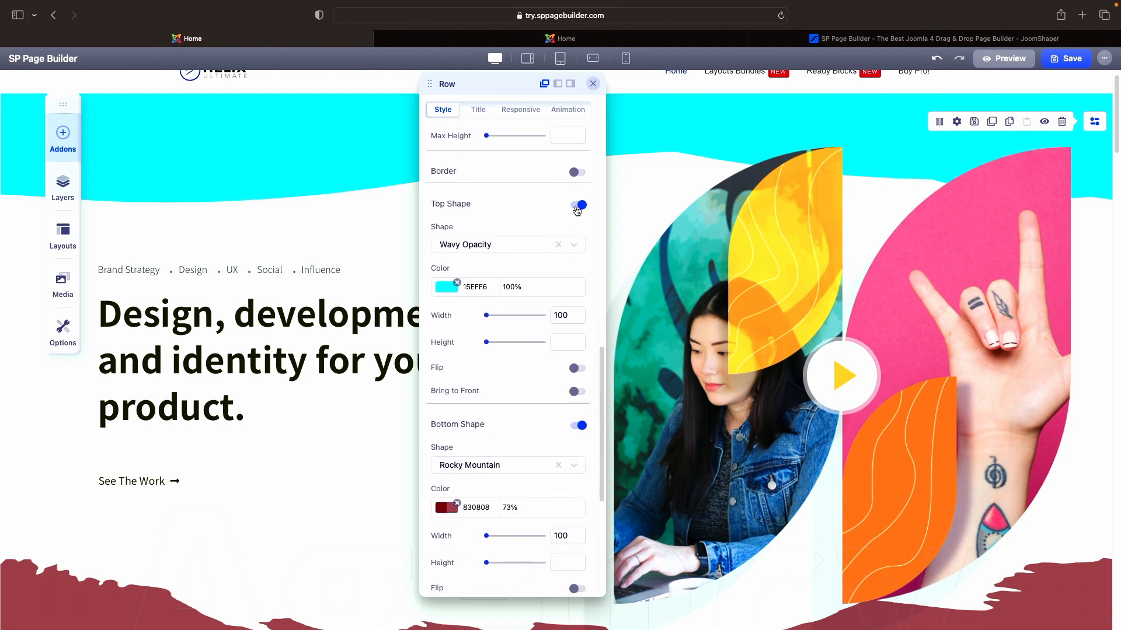
left_click(578, 207)
left_click(578, 238)
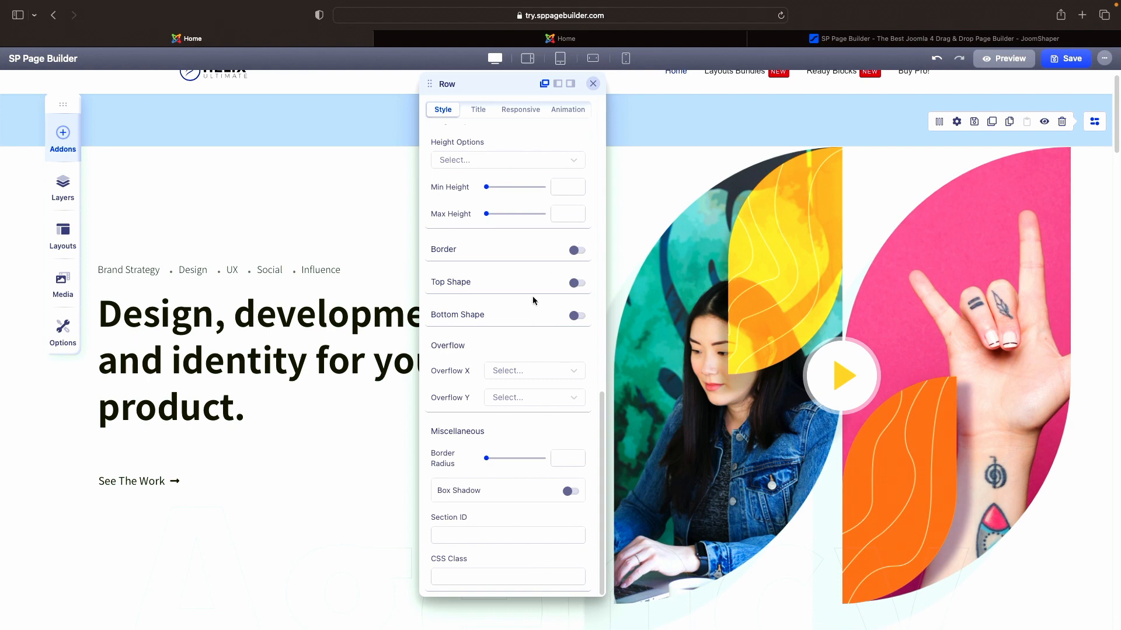
- Look through the hero row's Overflow X options
left_click(553, 371)
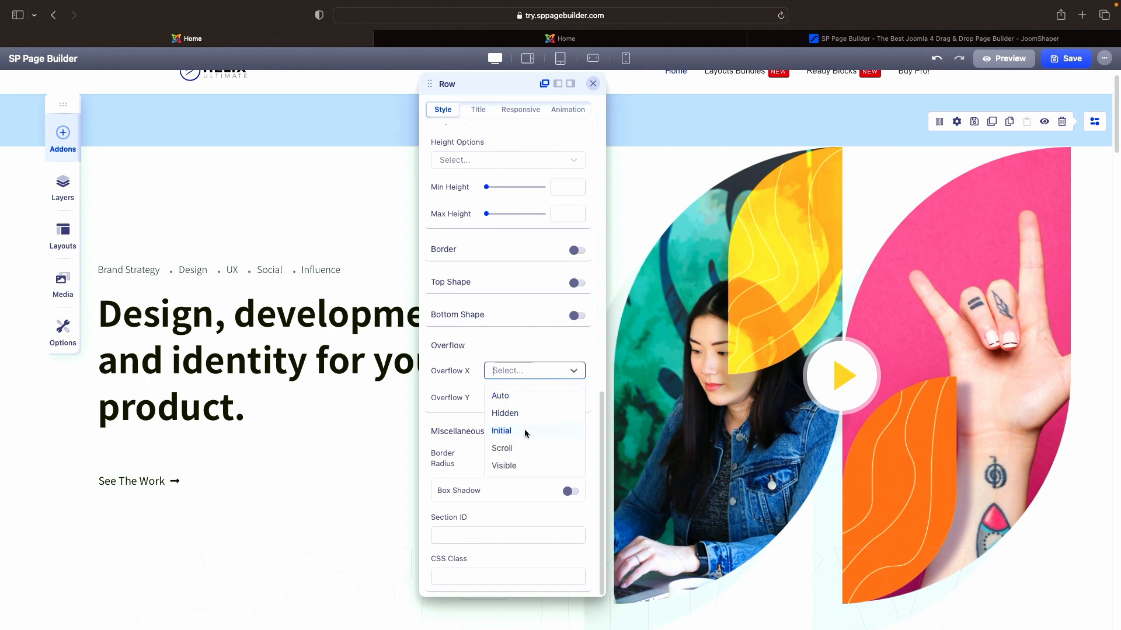
left_click(526, 433)
left_click(559, 372)
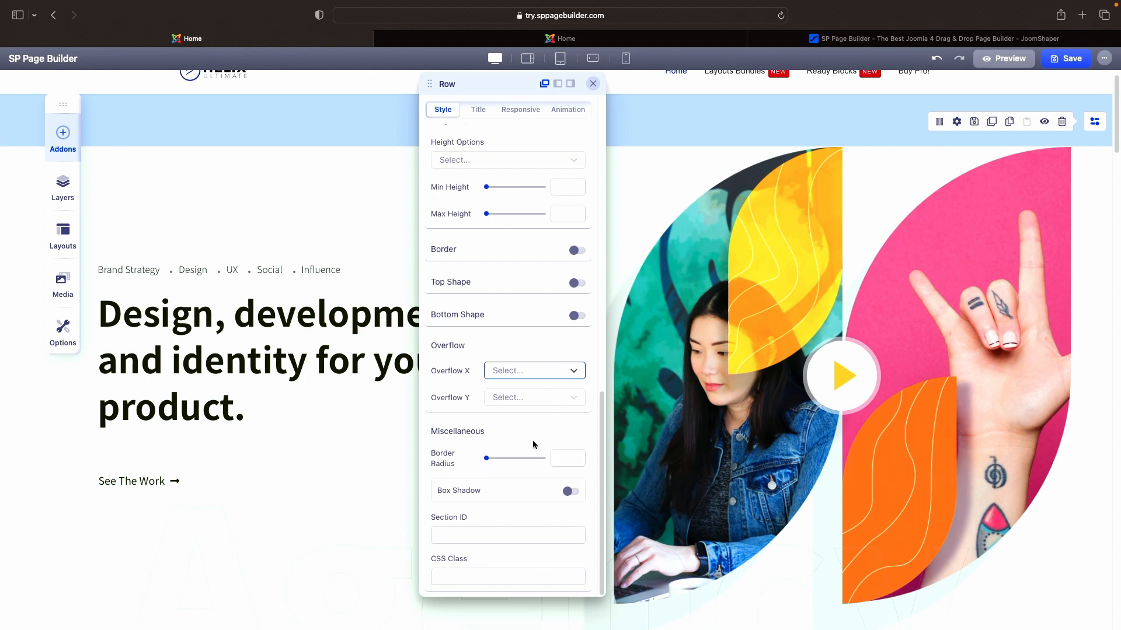
- Set the hero row's border radius to 0 and look over the remaining style settings
left_click_drag(490, 461, 472, 463)
scroll(497, 320, "up", 10)
scroll(495, 344, "down", 10)
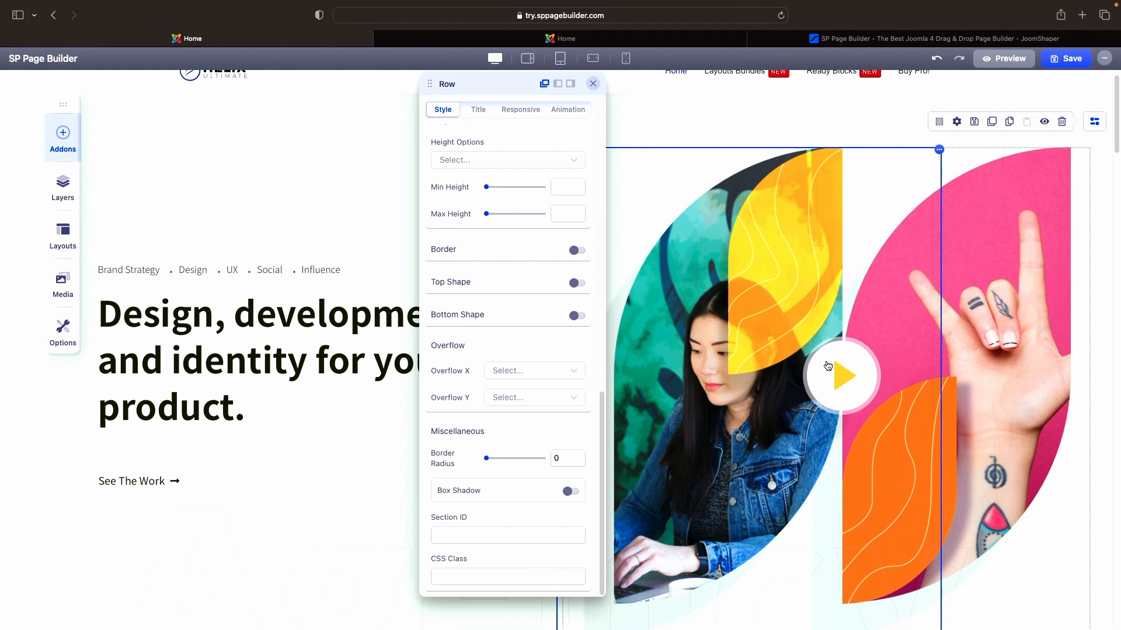
- Enter "llll" as the row's section title and set the title color to dark red 601B1B
left_click(479, 113)
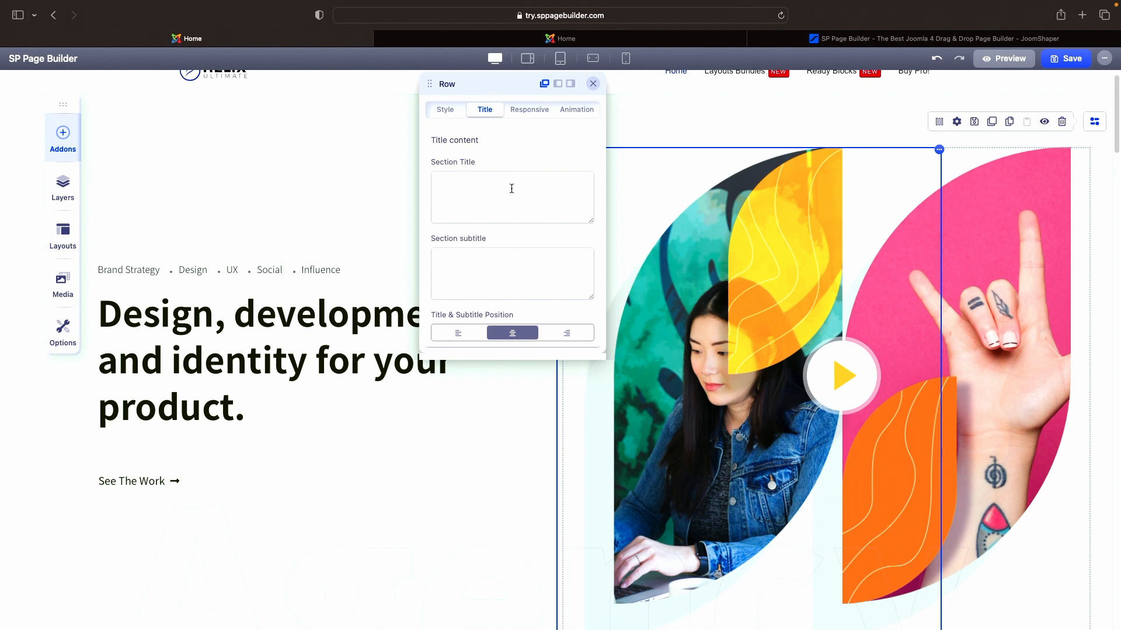
type("llll")
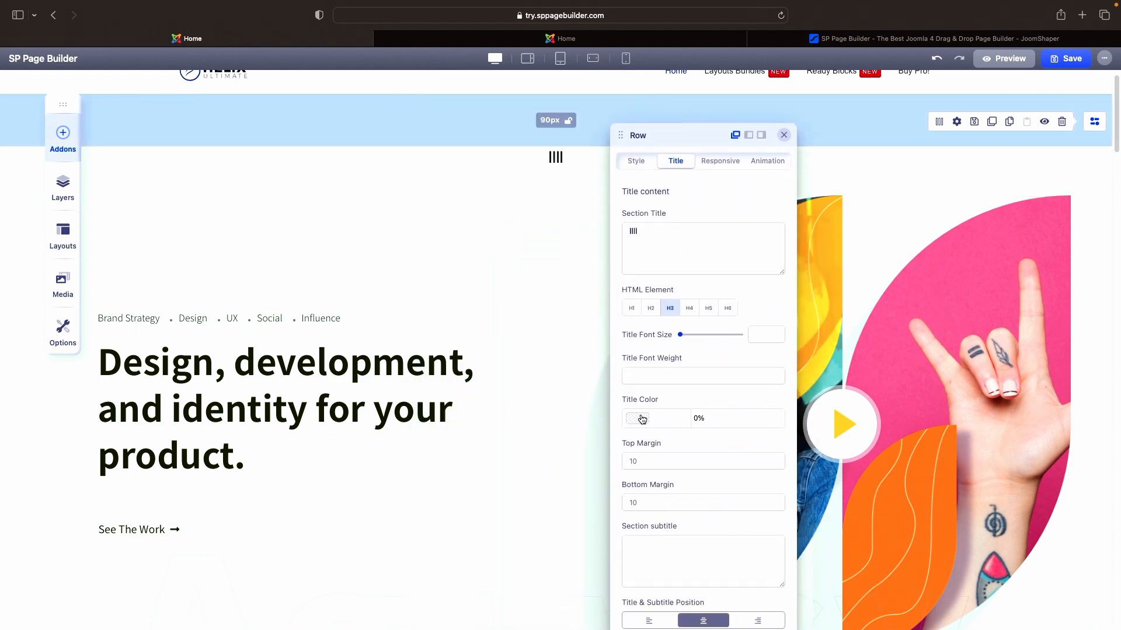
left_click(642, 420)
left_click(525, 428)
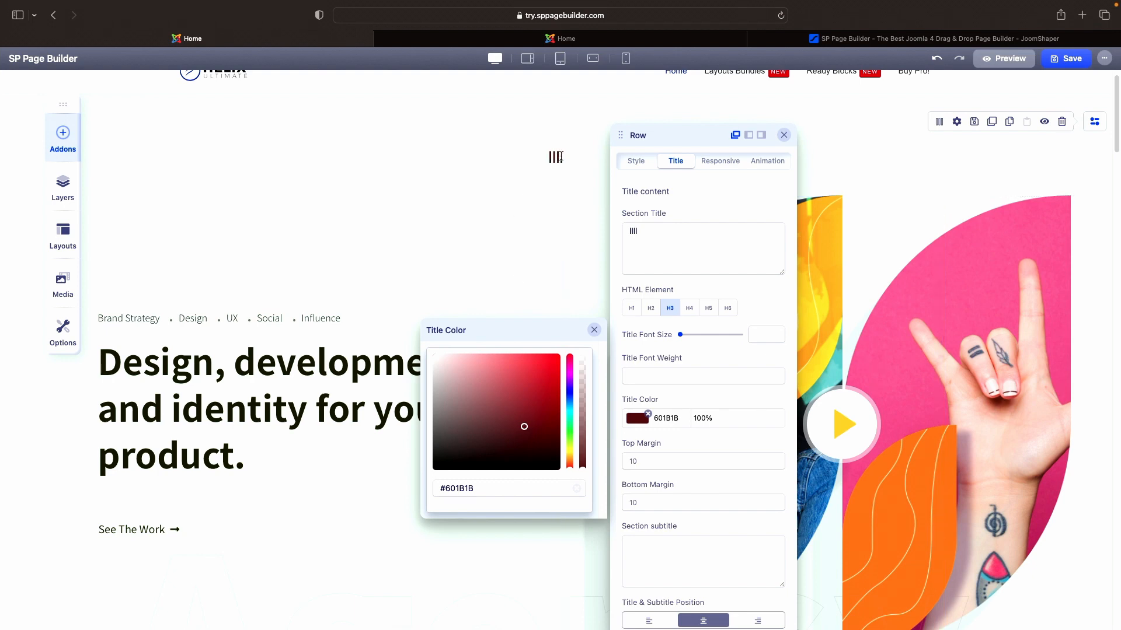
- Lengthen the section title to "llllllllllll" and set its HTML element to H1 after trying H4
left_click(655, 236)
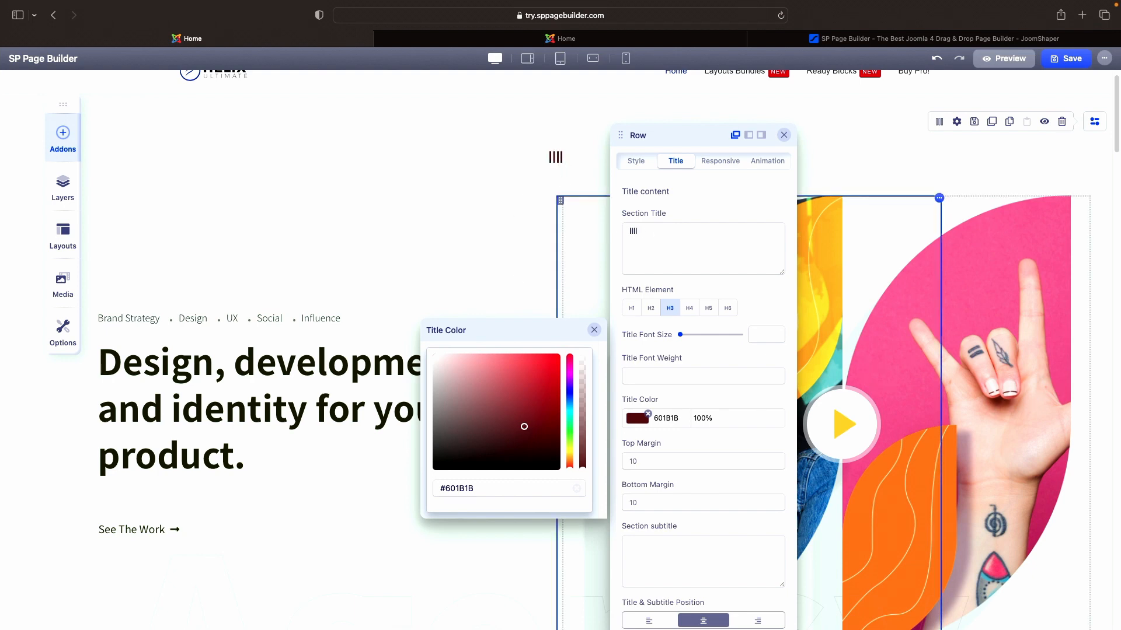
type("llllllllllll")
left_click(690, 308)
left_click(633, 310)
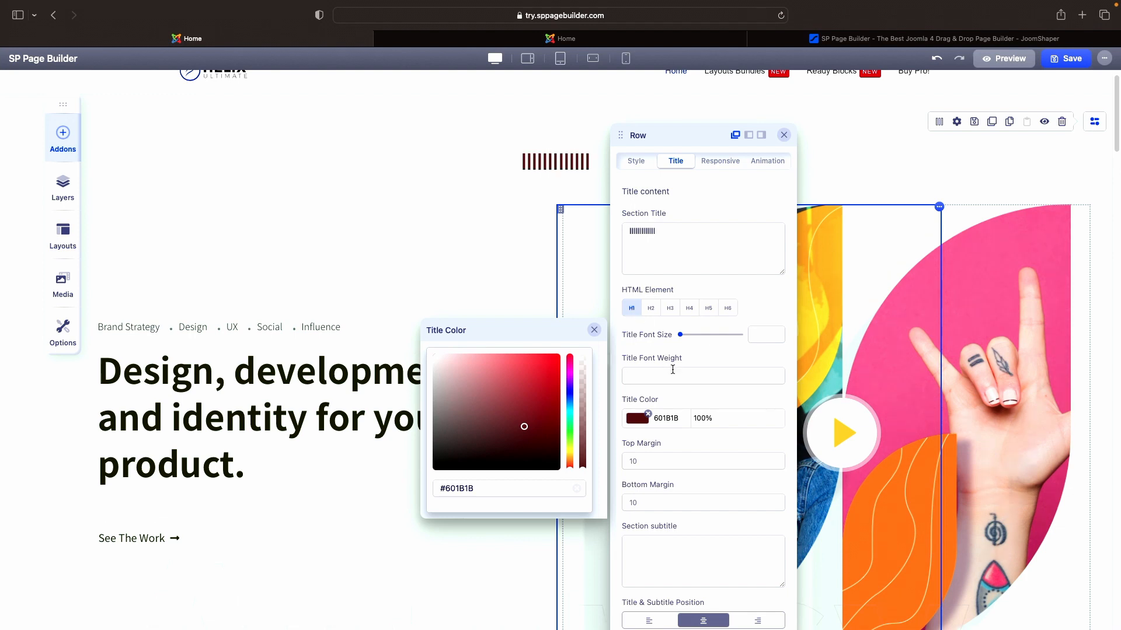
- Try title font weights of 500 and 900, then clear the font weight
type("500")
double_click(667, 374)
type("900")
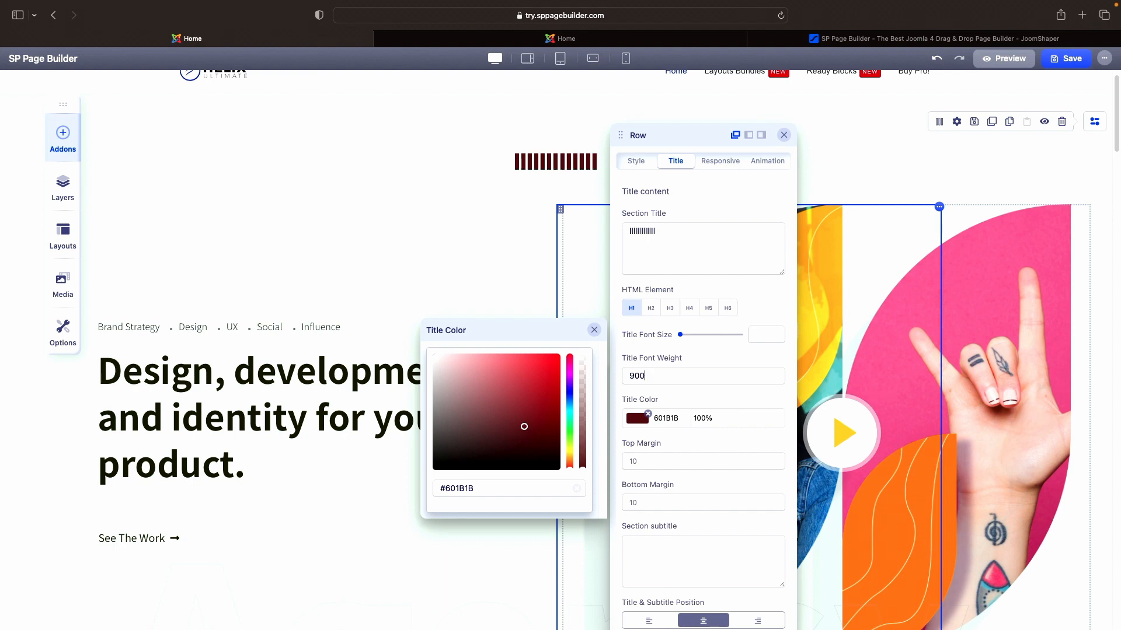
double_click(632, 376)
type("0")
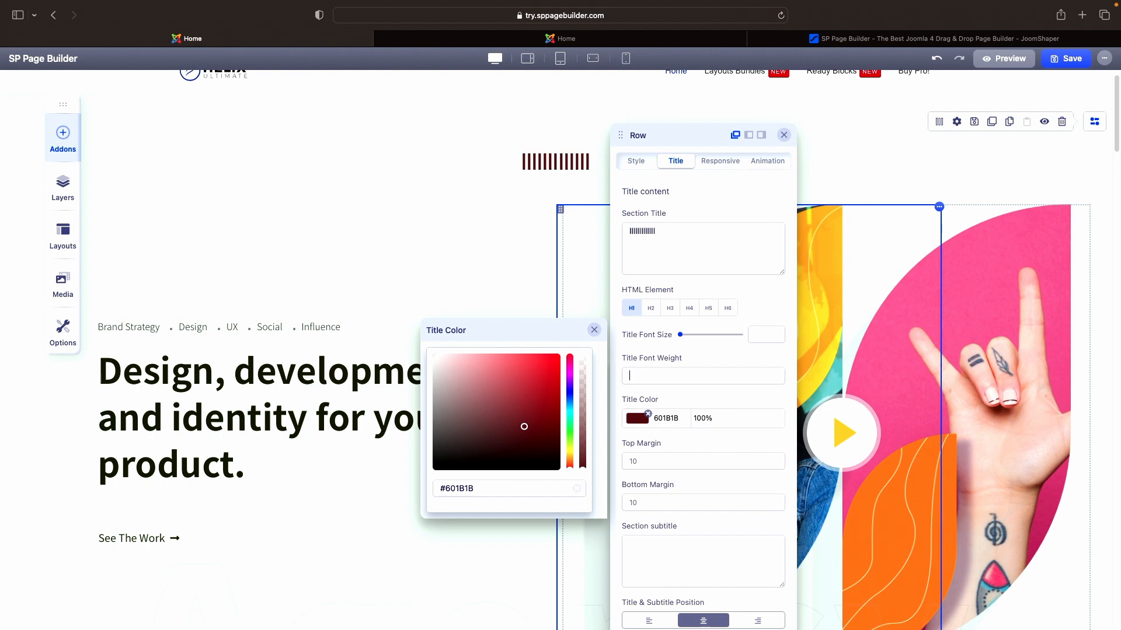
key("BackSpace")
- Set the title's top margin to -30 and, after trying the other positions, align the title and subtitle left
type("-30")
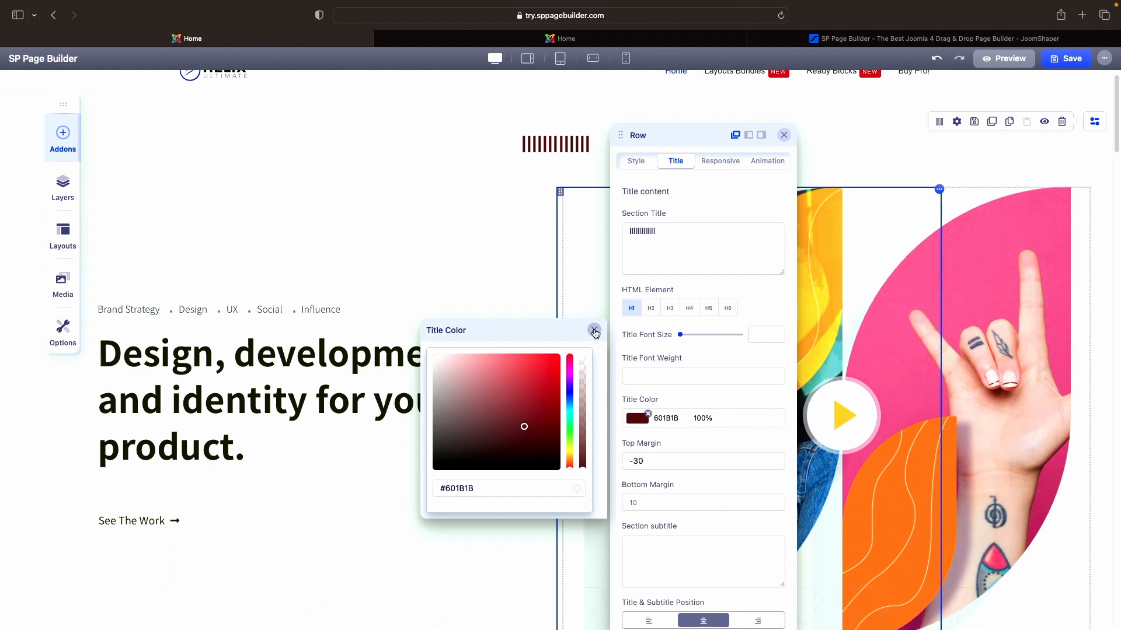
left_click(595, 332)
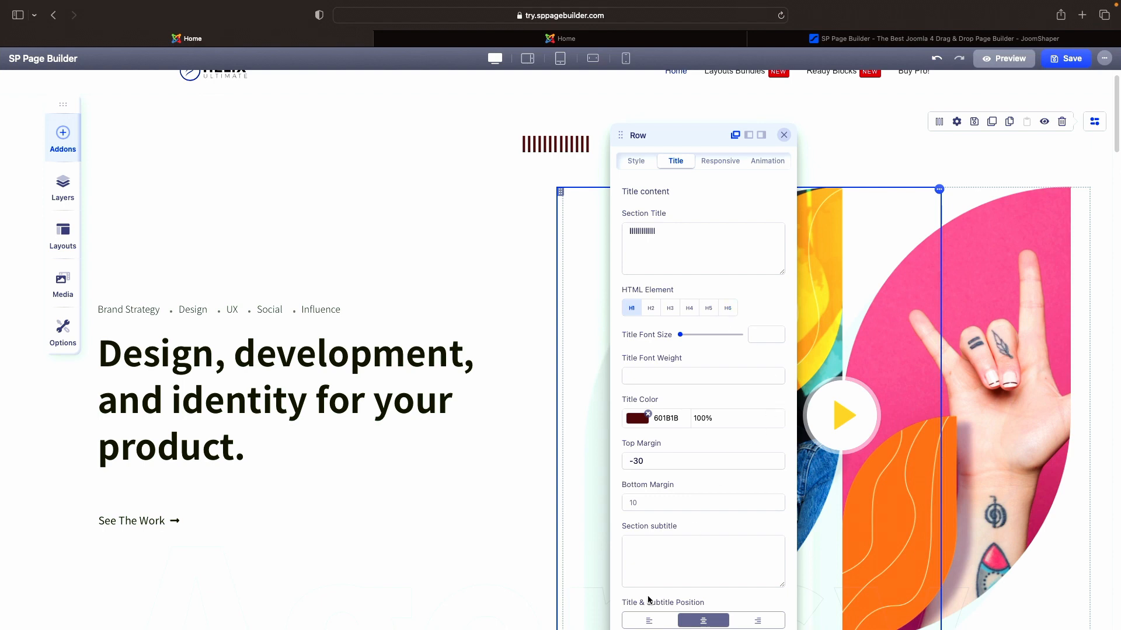
left_click(650, 621)
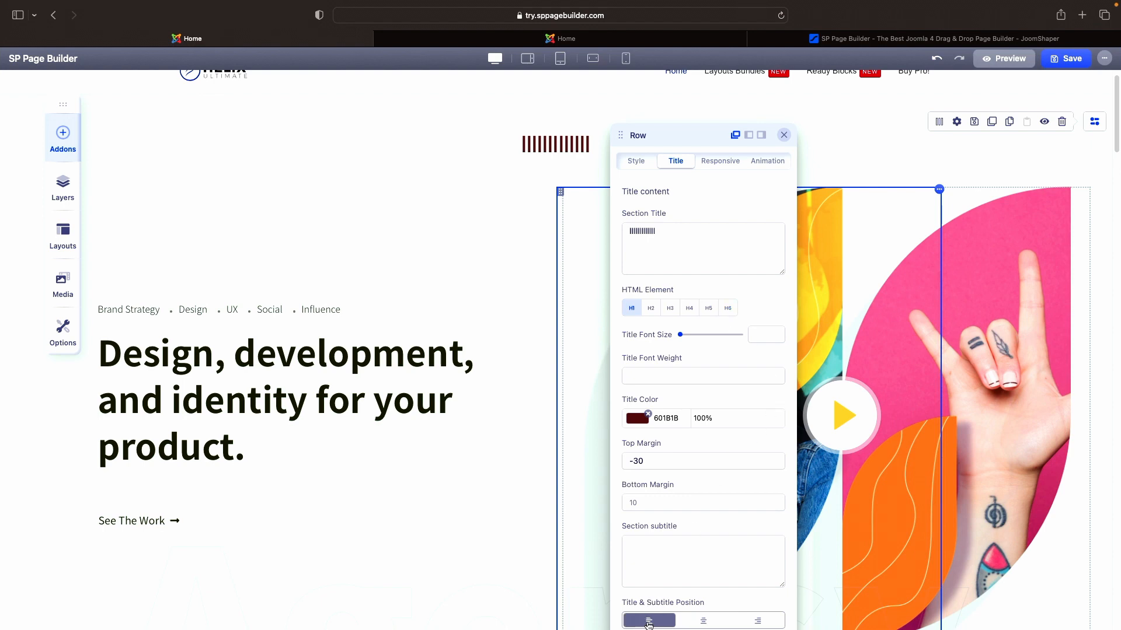
left_click(762, 621)
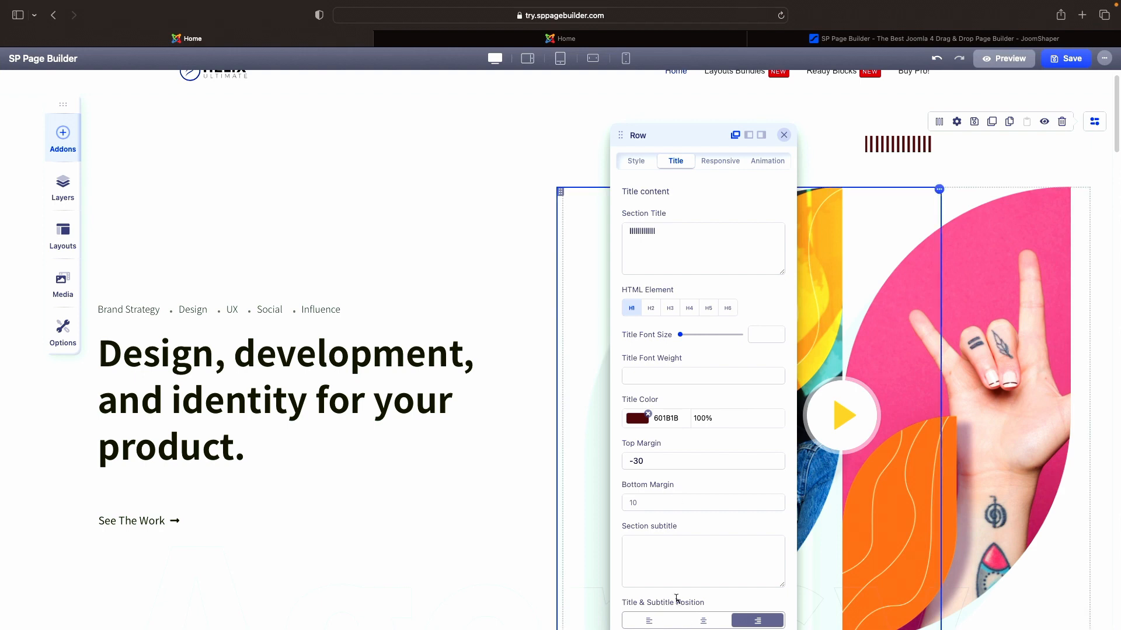
left_click(704, 622)
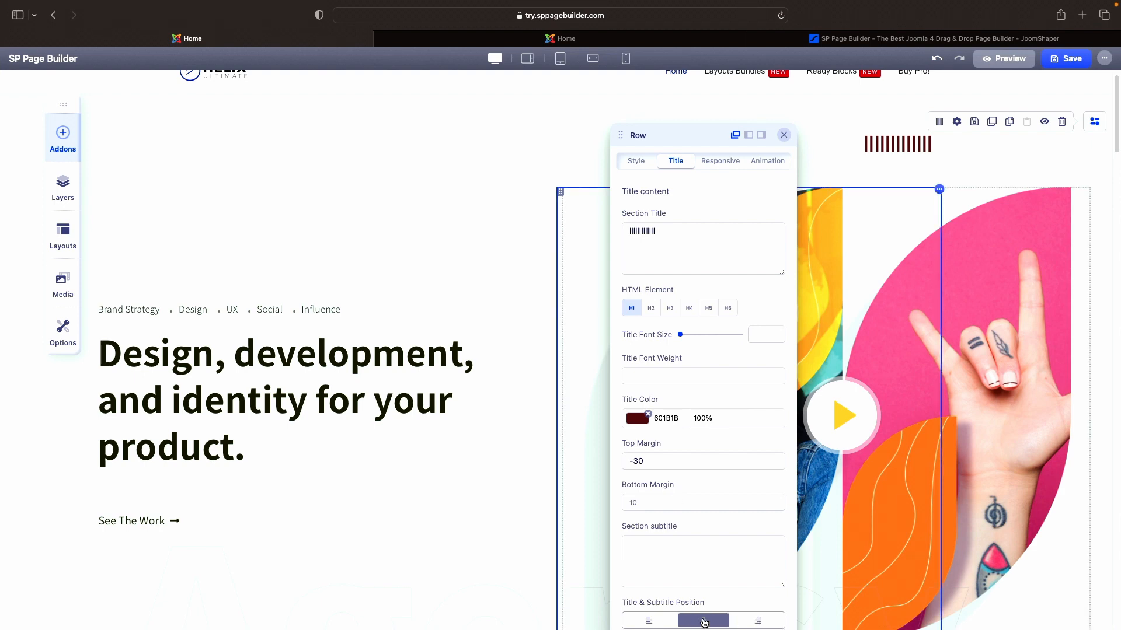
left_click(650, 623)
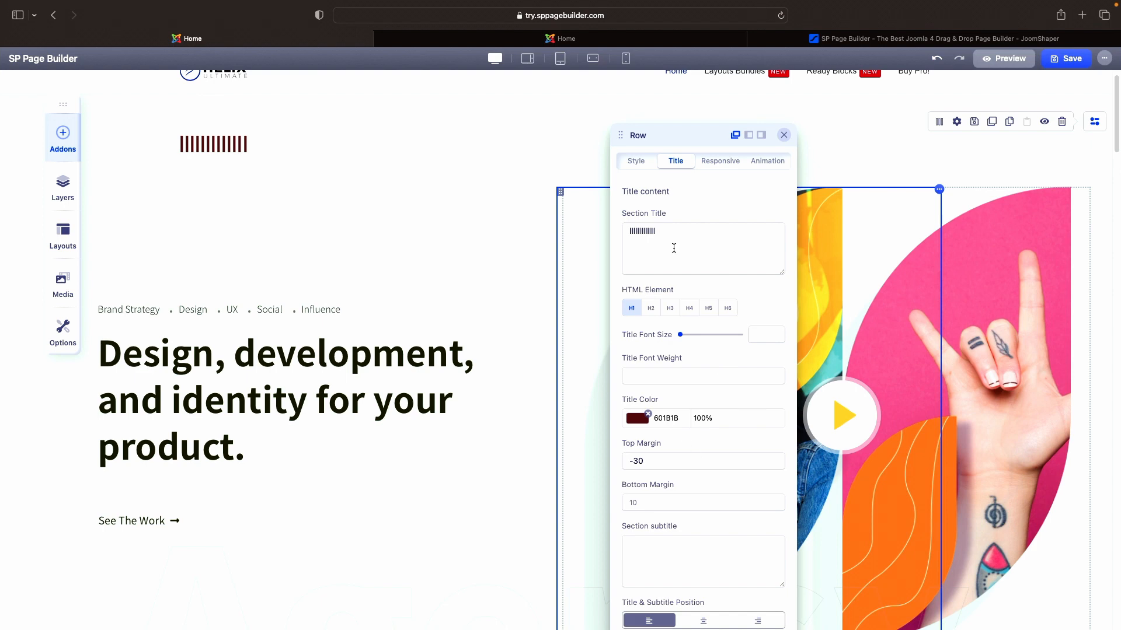
- Try hiding the hero row on laptop and mobile portrait, check the mobile portrait view, then restore its visibility and return to desktop view
left_click(719, 165)
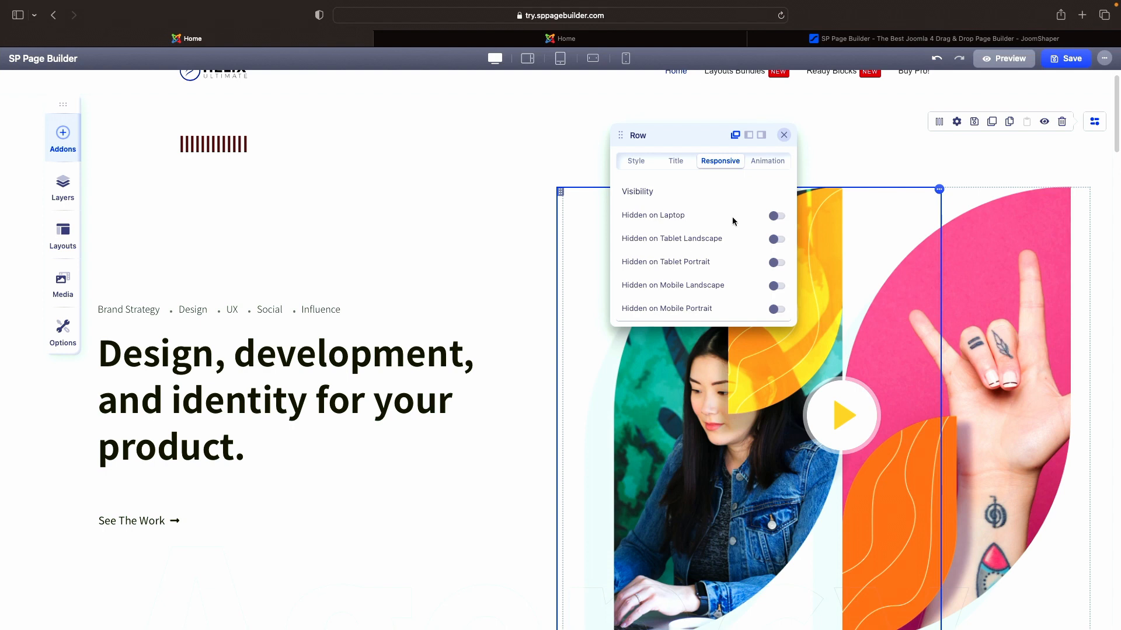
left_click(779, 218)
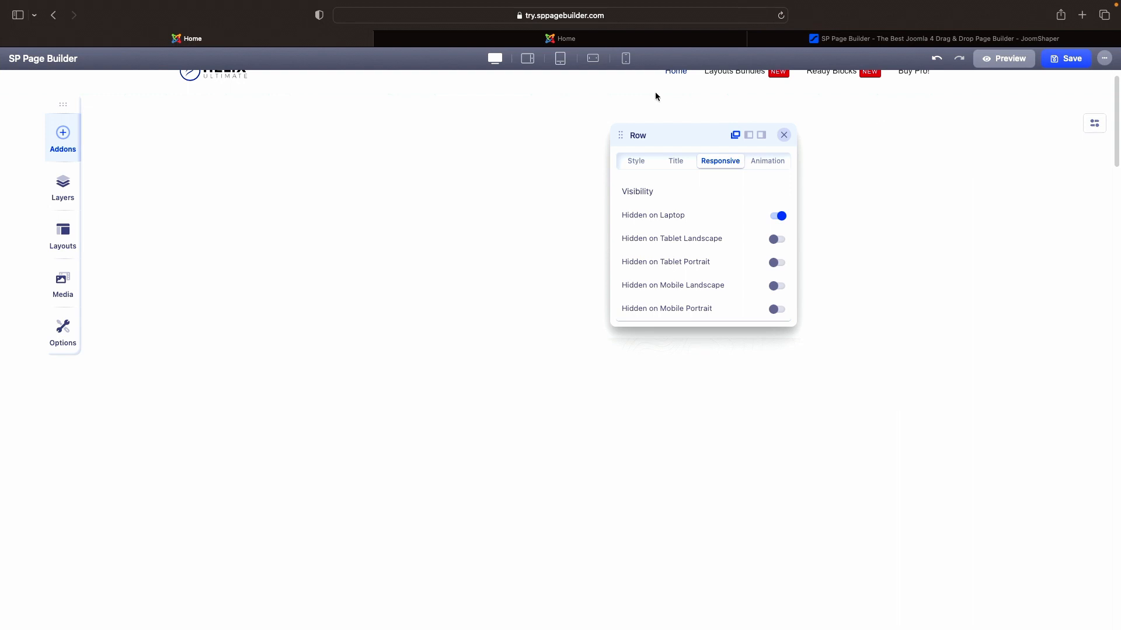
left_click(625, 60)
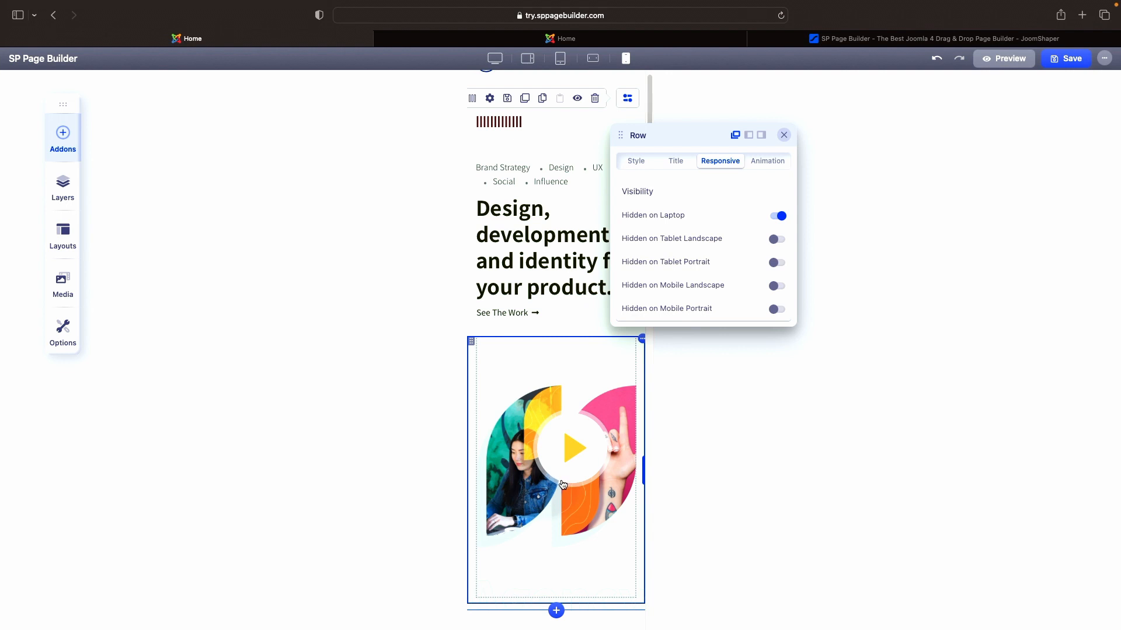
left_click(778, 310)
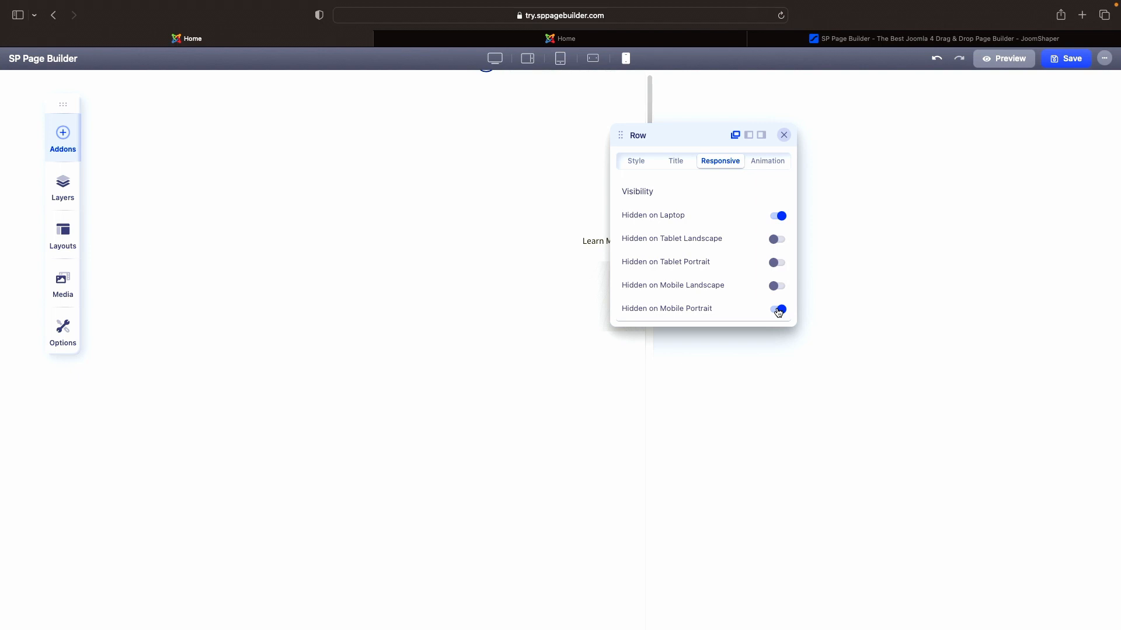
left_click(778, 310)
left_click(777, 216)
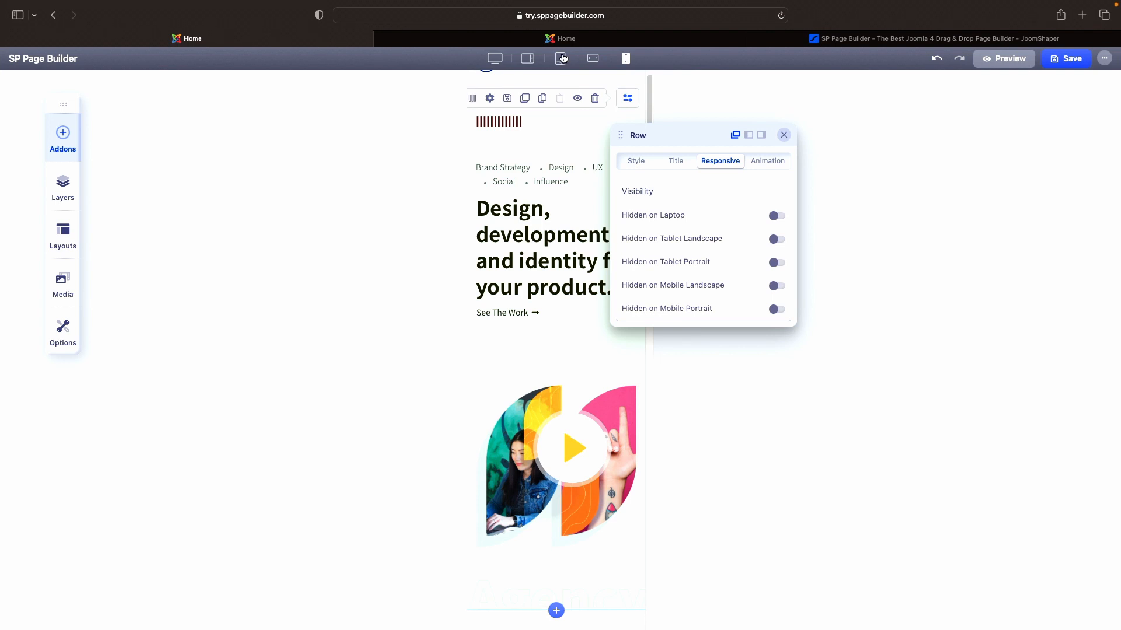
left_click(500, 60)
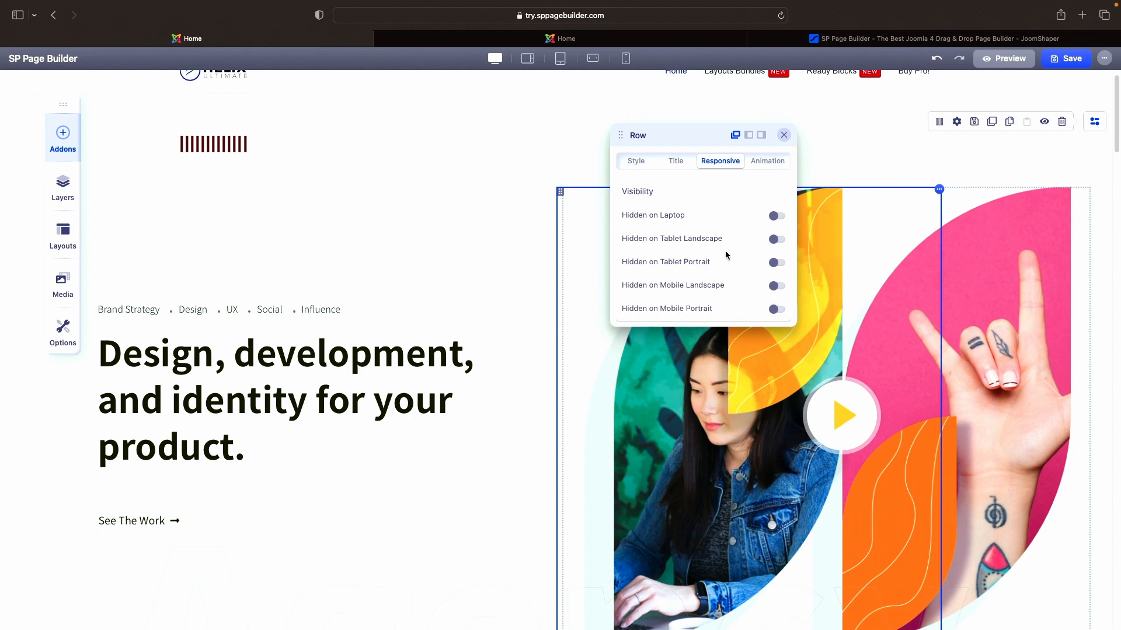
- Try the Rotate, Fade, Flip and Special animations on the hero row, then switch the row's animation off
left_click(769, 162)
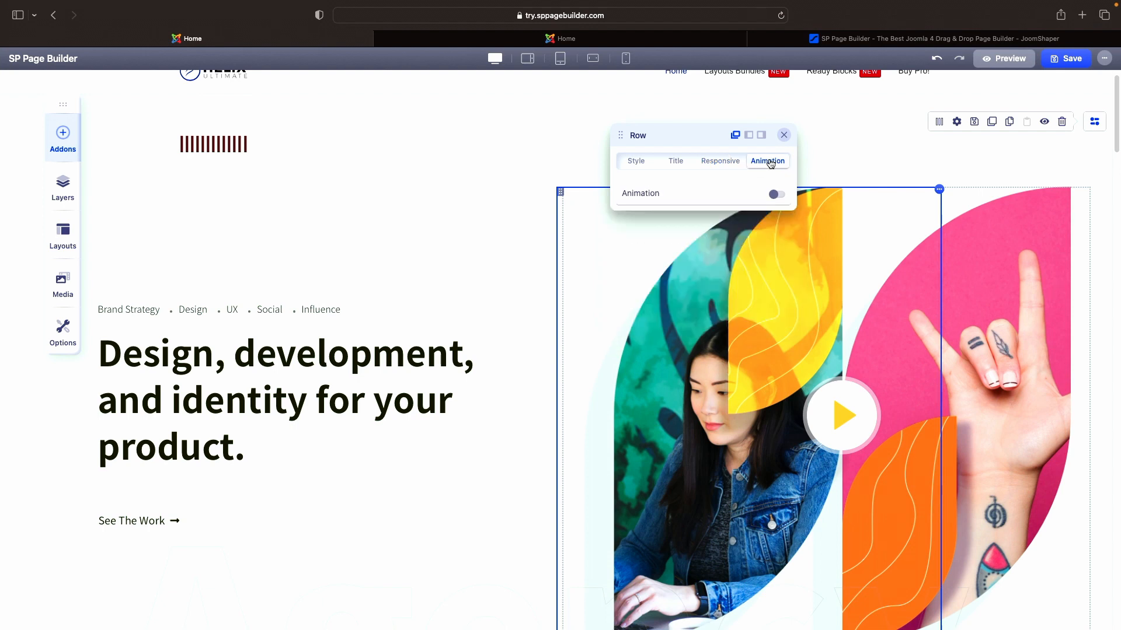
left_click(778, 196)
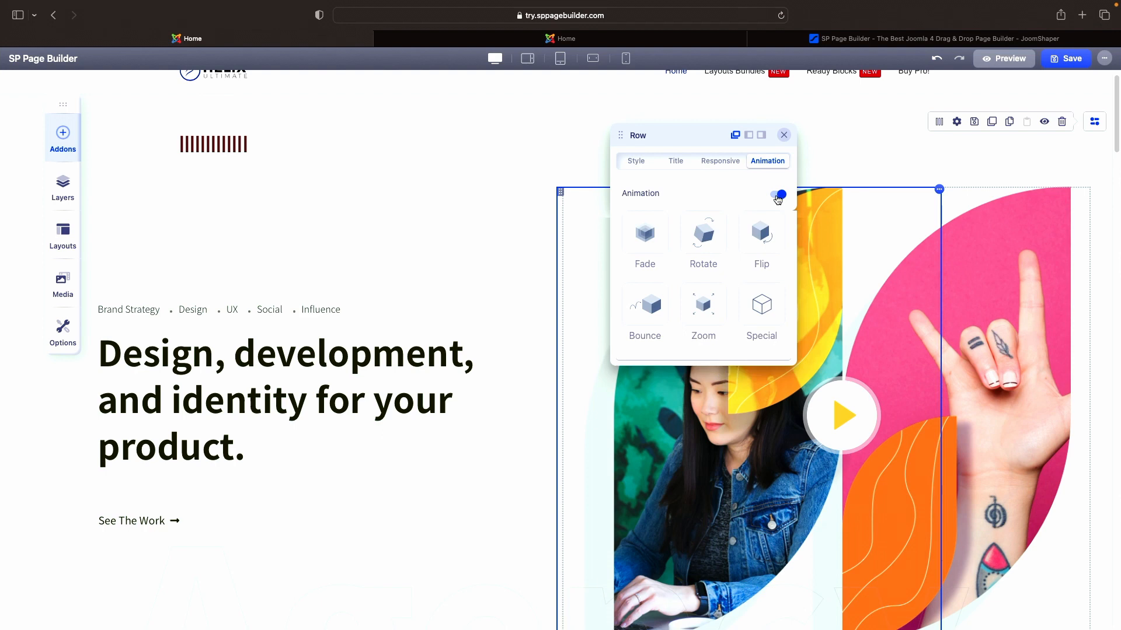
left_click(712, 247)
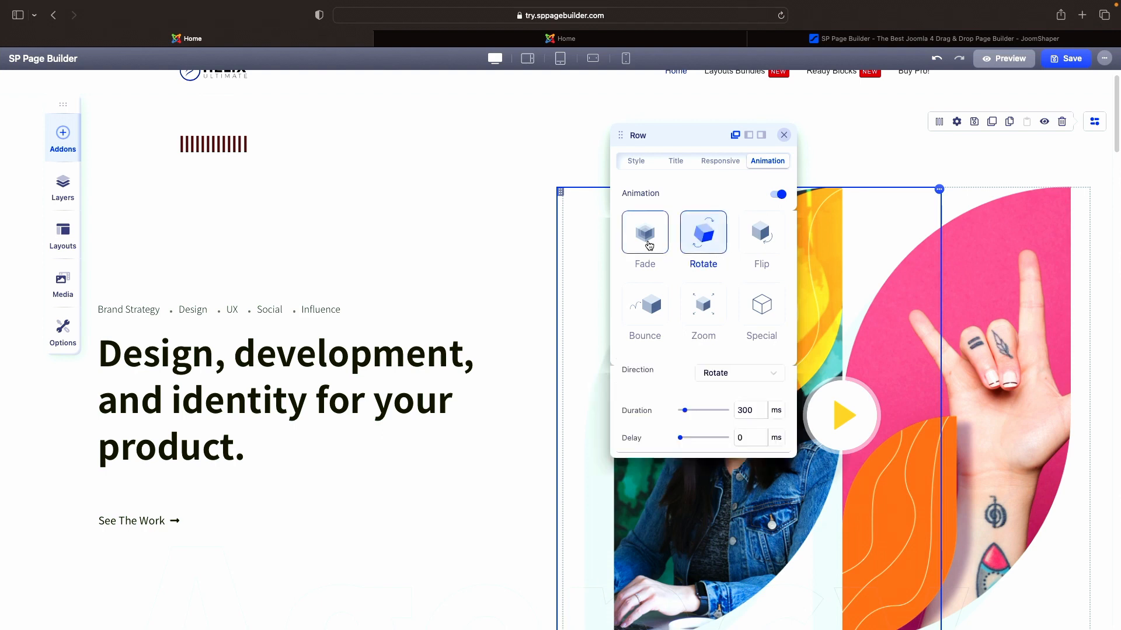
left_click(649, 246)
left_click(763, 242)
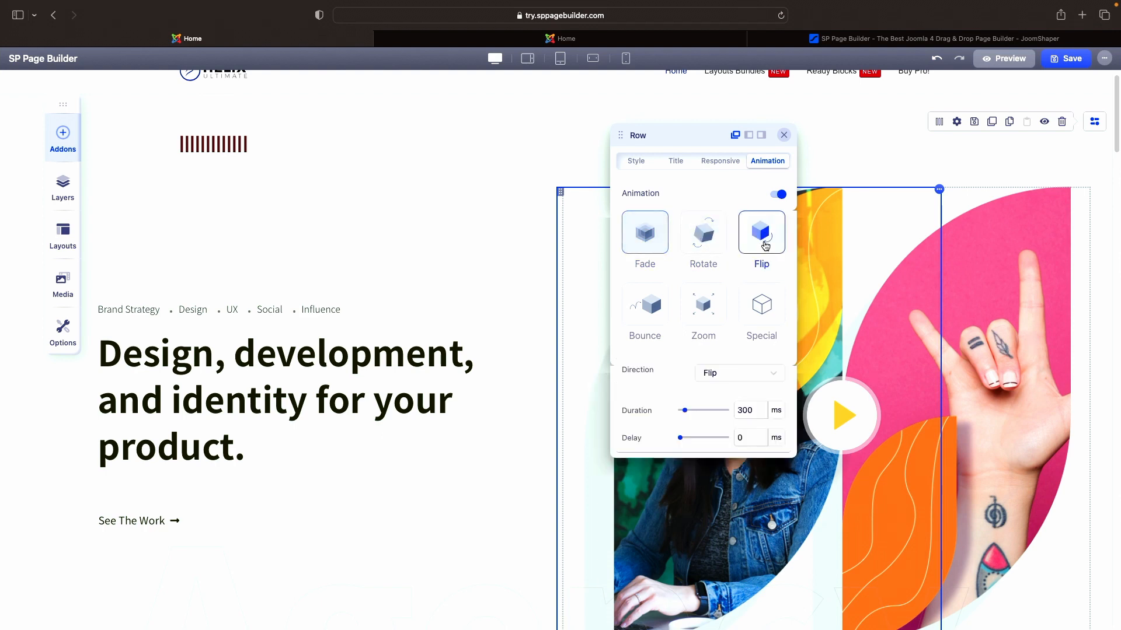
left_click(760, 331)
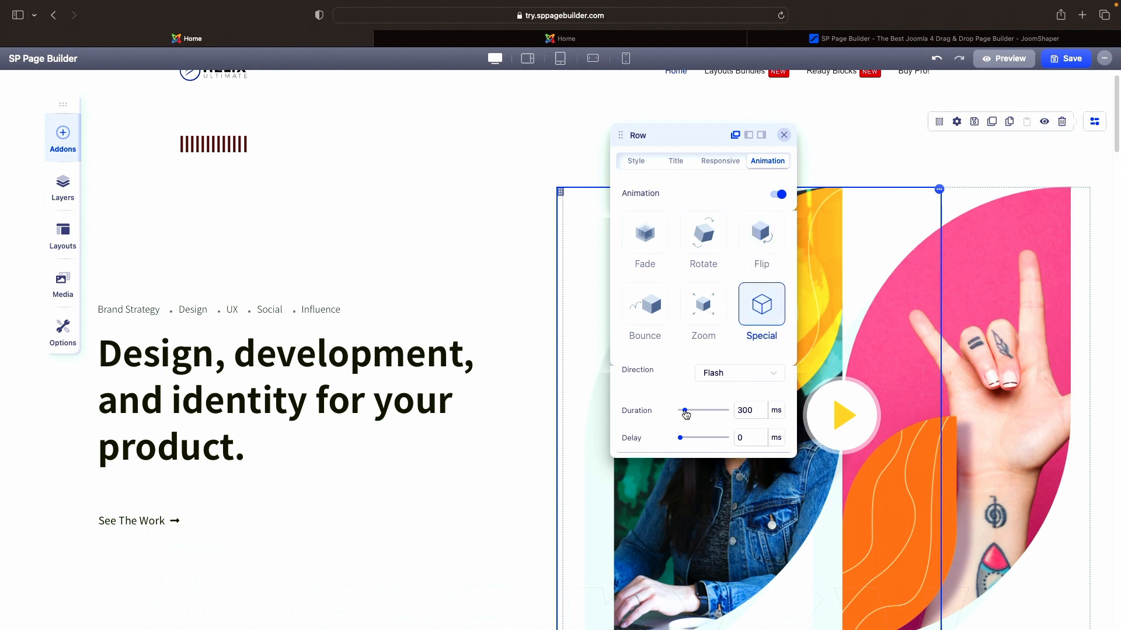
left_click_drag(685, 414, 687, 439)
left_click(777, 196)
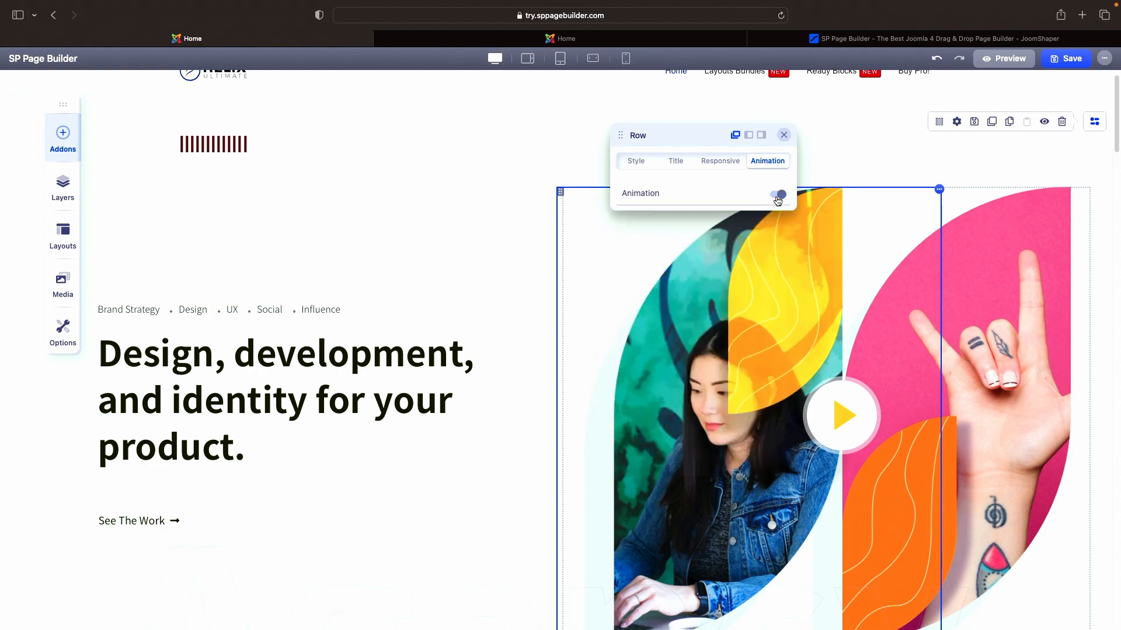